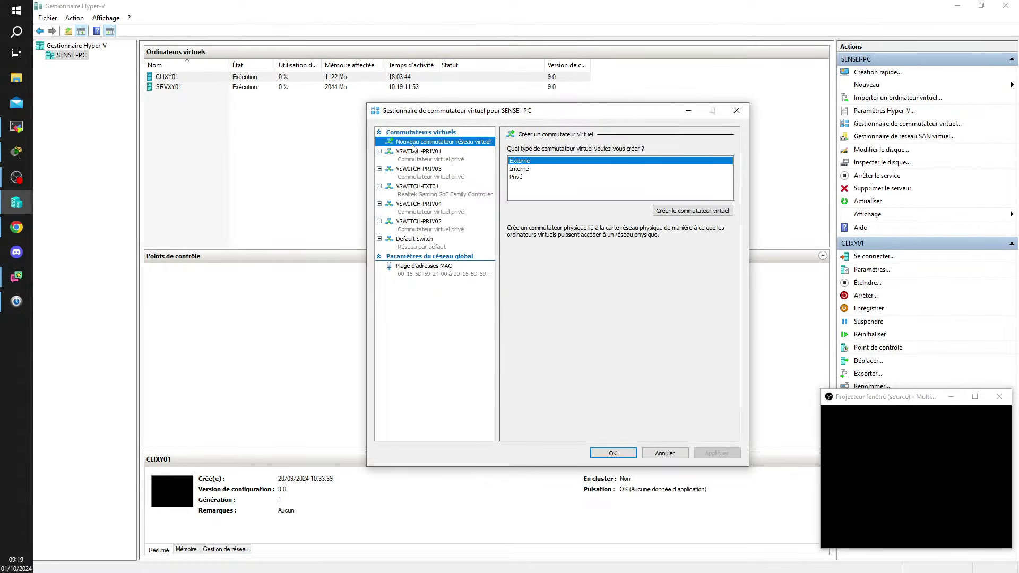
# Create a private virtual switch named VSWITCH-PRIV05 in the virtual switch manager
pyautogui.click(522, 177)
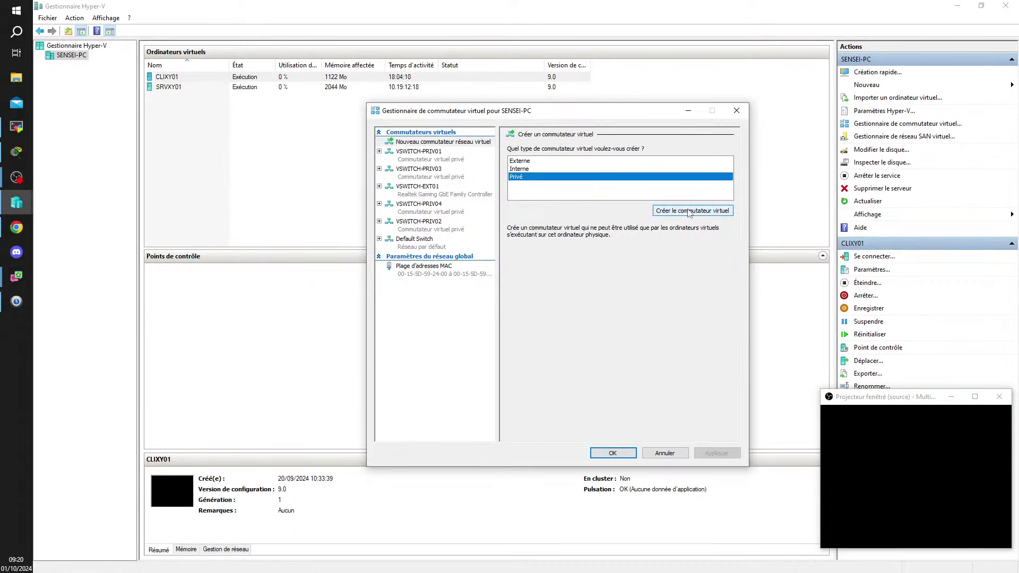
pyautogui.click(690, 276)
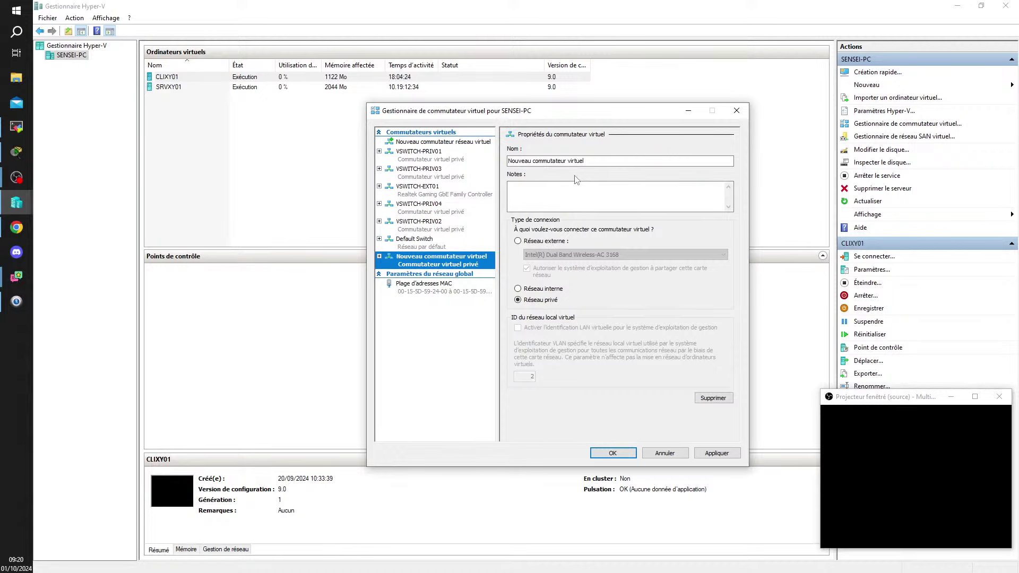
pyautogui.click(575, 161)
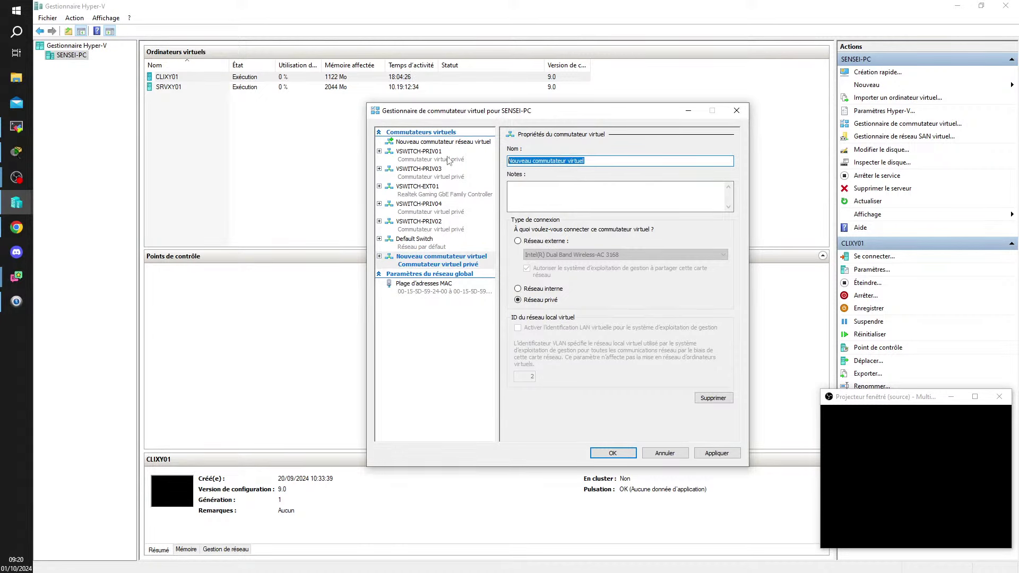
pyautogui.write('VSWITCH')
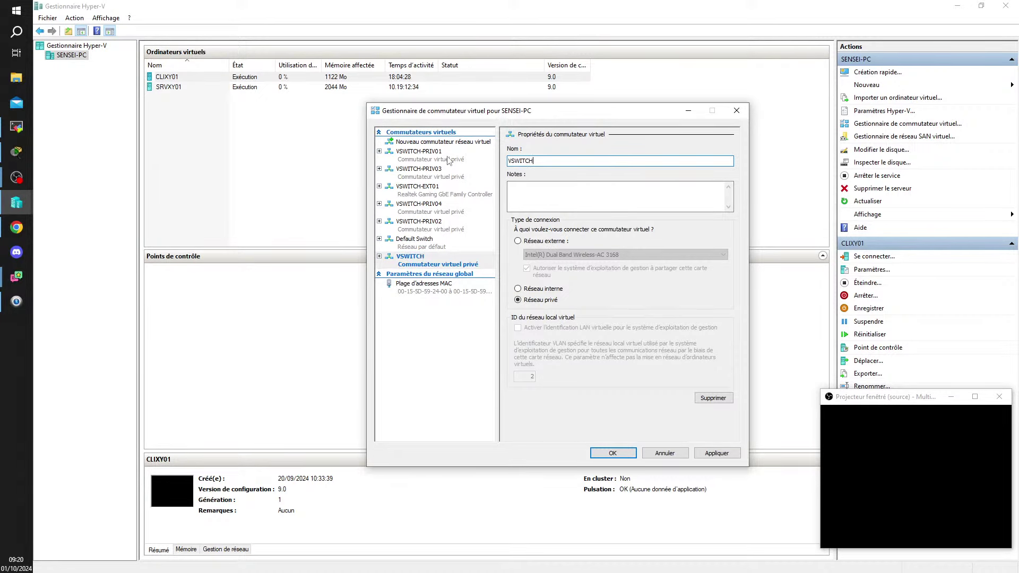
pyautogui.write('-PRIV01')
pyautogui.press('BackSpace')
pyautogui.write('5')
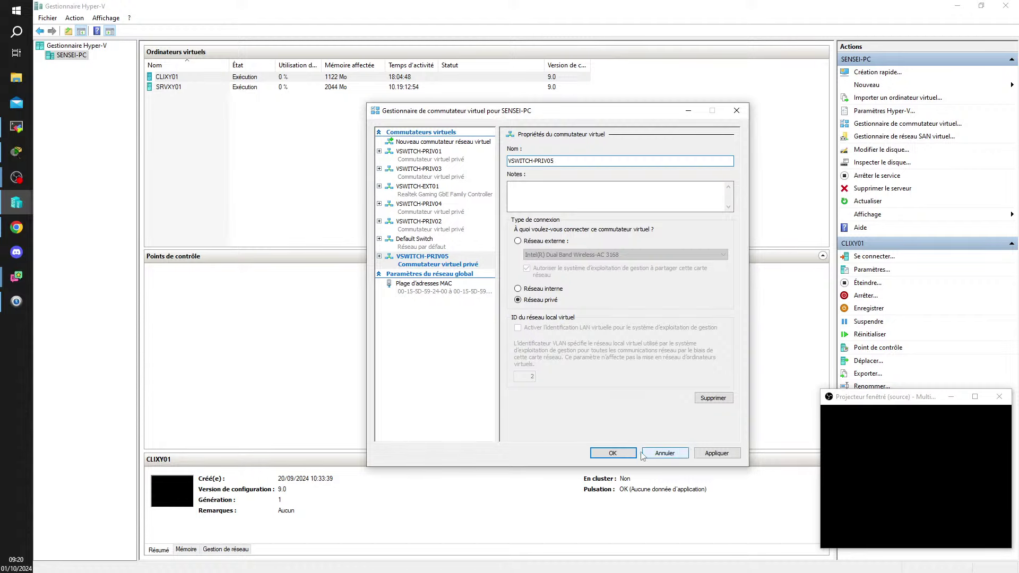
pyautogui.click(612, 452)
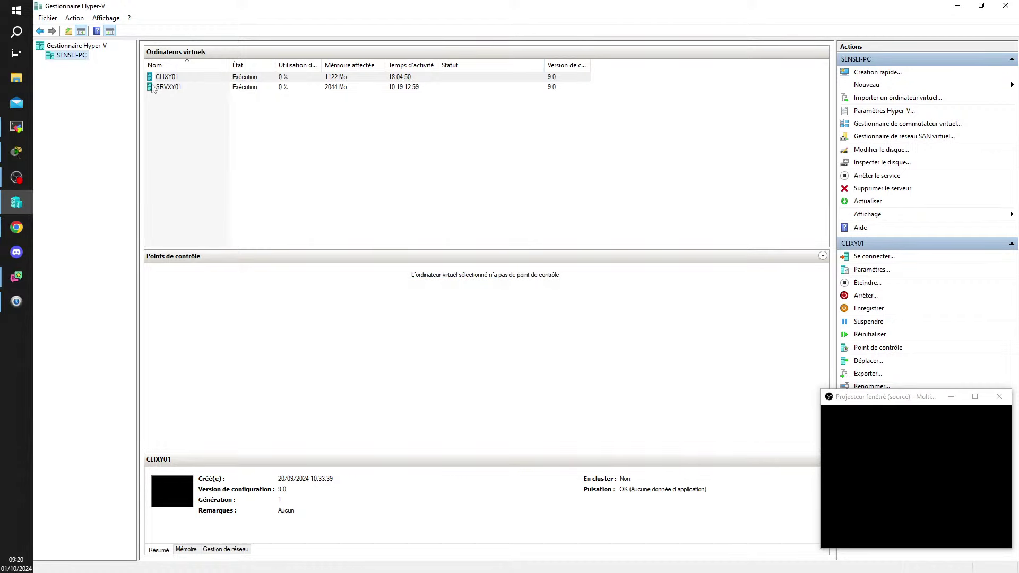
# Open the network adapter settings of the SRVXY01 virtual machine and choose its virtual switch
pyautogui.rightClick(171, 89)
pyautogui.click(205, 109)
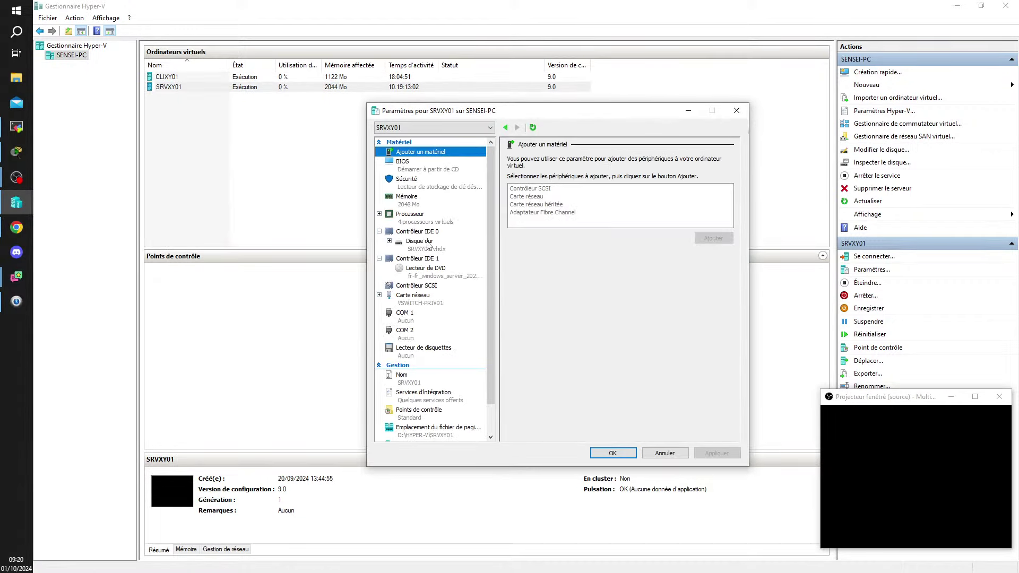
pyautogui.click(426, 298)
pyautogui.click(683, 180)
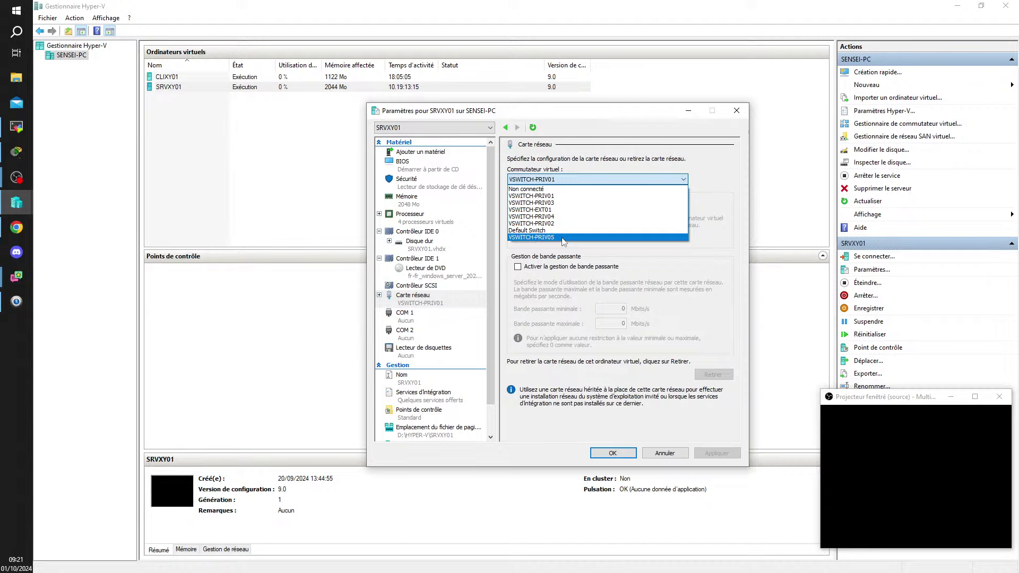
pyautogui.click(546, 203)
pyautogui.press('Return')
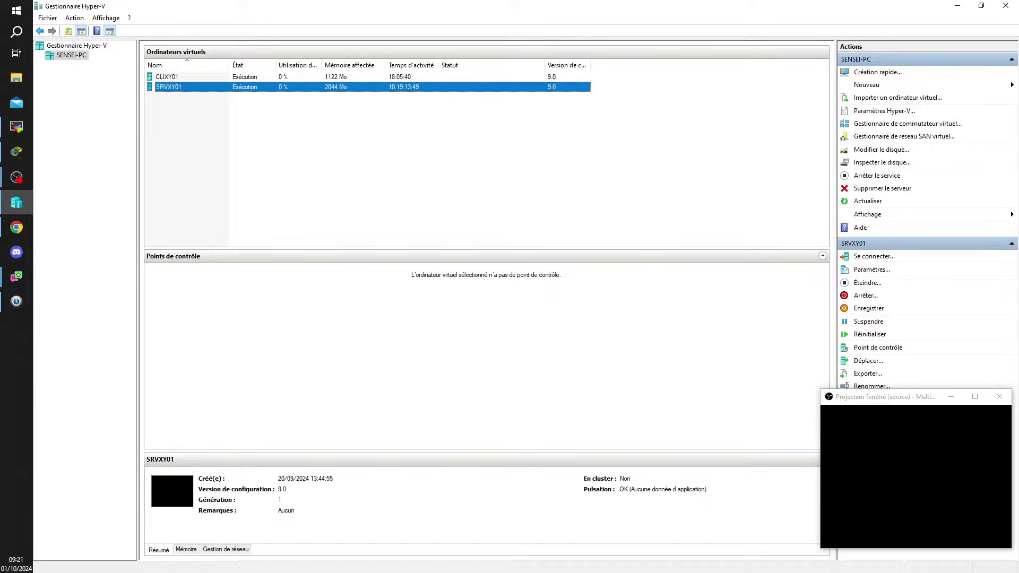
# Switch to Cisco Packet Tracer and place the timer projector window, set always on top, just above the chat projector window
pyautogui.hotkey('alt', 'Tab')
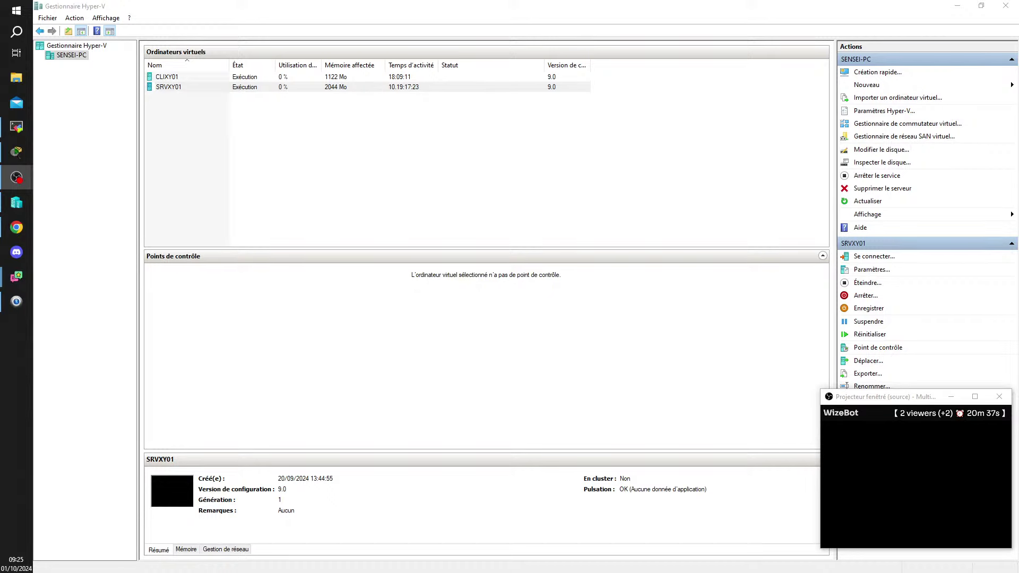
pyautogui.hotkey('alt', 'Tab')
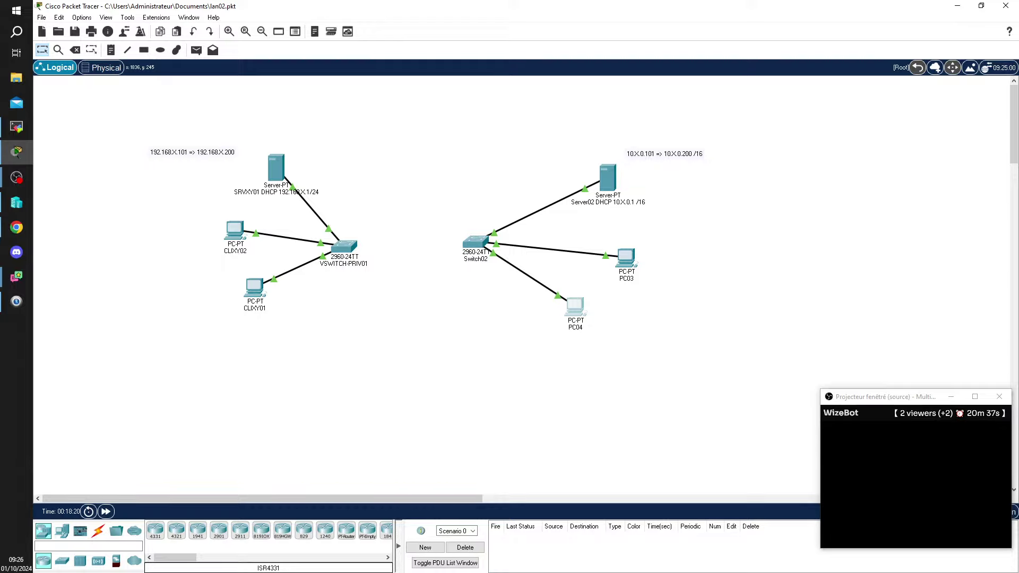
pyautogui.hotkey('alt', 'Tab')
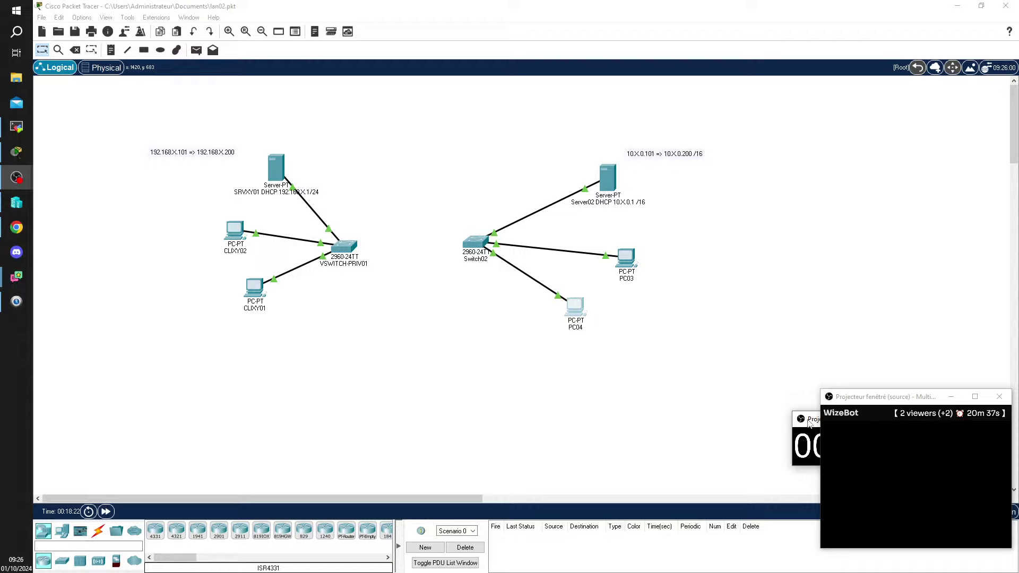
pyautogui.moveTo(808, 423); pyautogui.dragTo(853, 345)
pyautogui.rightClick(889, 364)
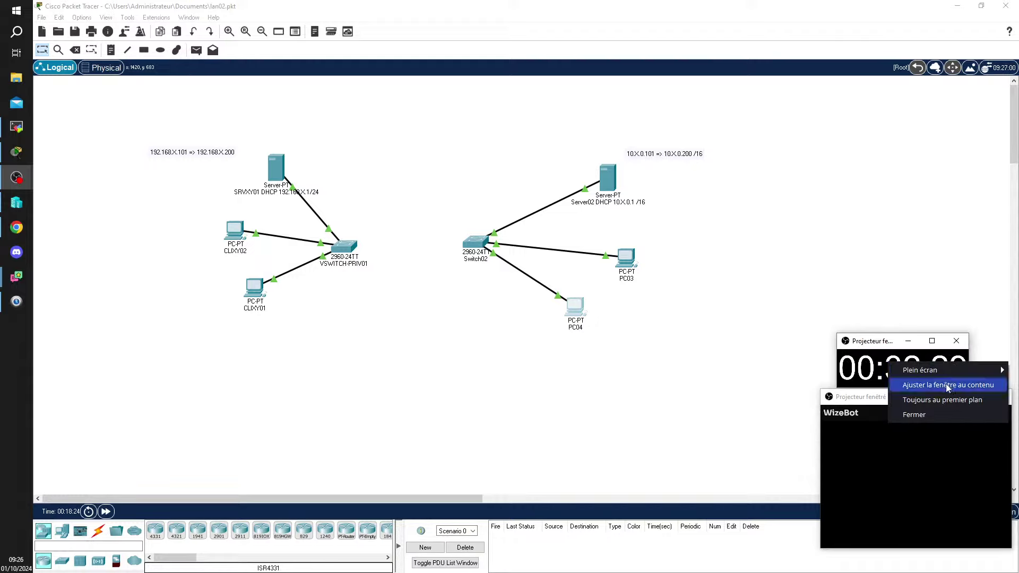
pyautogui.rightClick(876, 446)
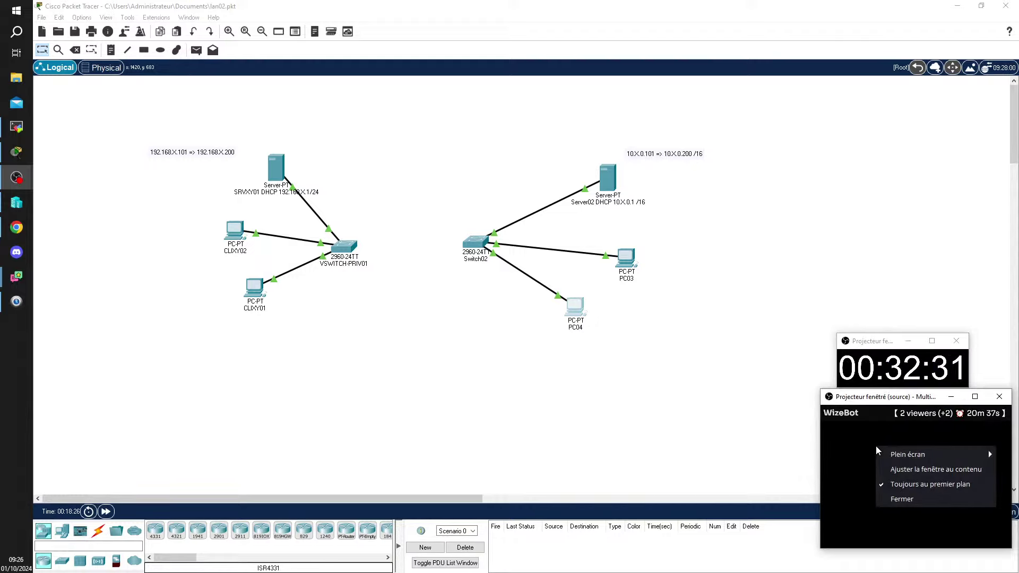
pyautogui.click(885, 388)
pyautogui.moveTo(885, 406); pyautogui.dragTo(865, 392)
pyautogui.moveTo(874, 341); pyautogui.dragTo(856, 343)
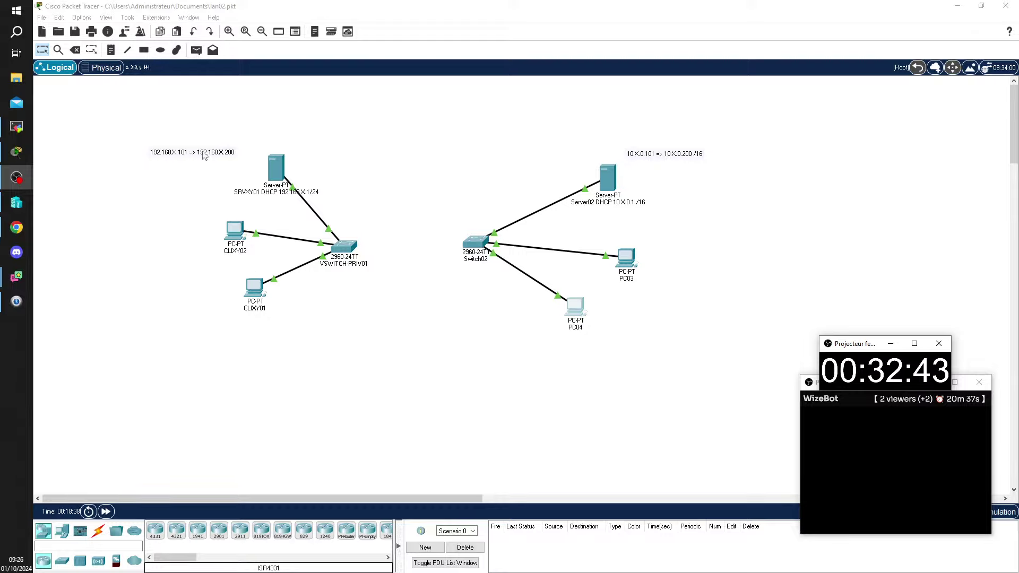
# Move the 192.168.X.101 => 192.168.X.200 note slightly higher and draw an unfilled rectangle around each of the two LANs
pyautogui.moveTo(203, 153)
pyautogui.mouseDown()
pyautogui.moveTo(207, 133)
pyautogui.moveTo(204, 142)
pyautogui.mouseUp()
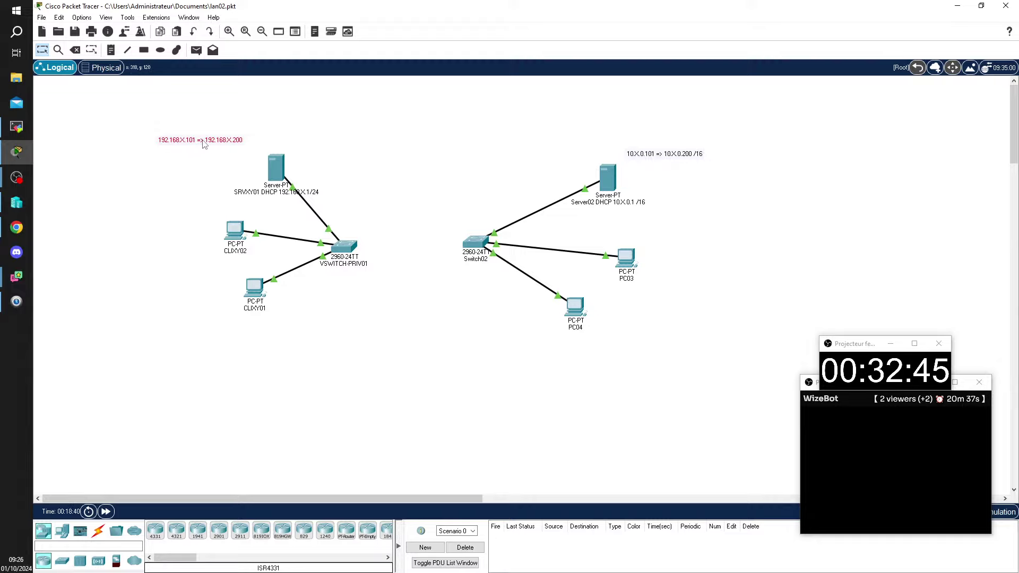
pyautogui.click(144, 49)
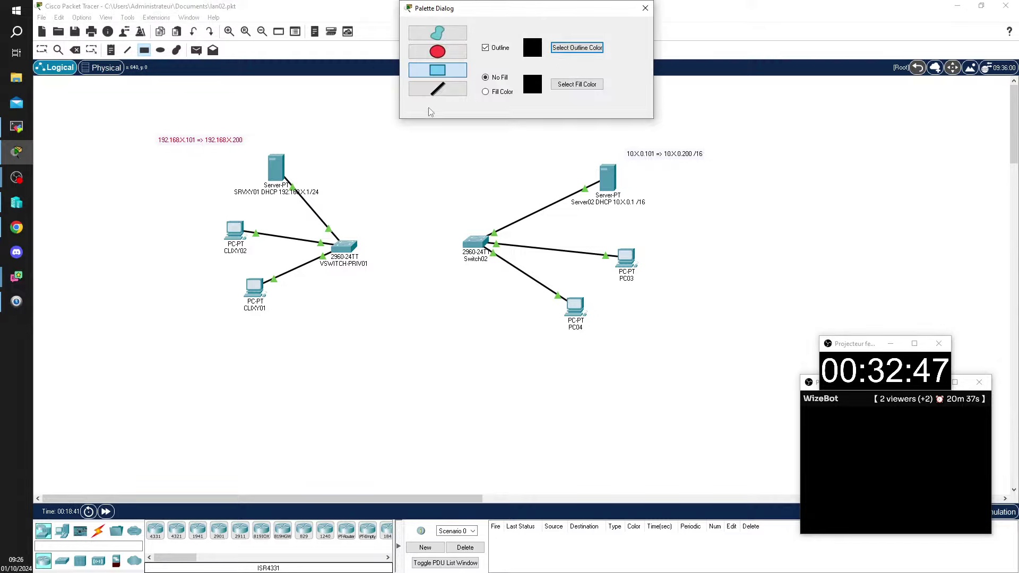
pyautogui.moveTo(139, 121)
pyautogui.mouseDown()
pyautogui.moveTo(359, 291)
pyautogui.moveTo(388, 345)
pyautogui.mouseUp()
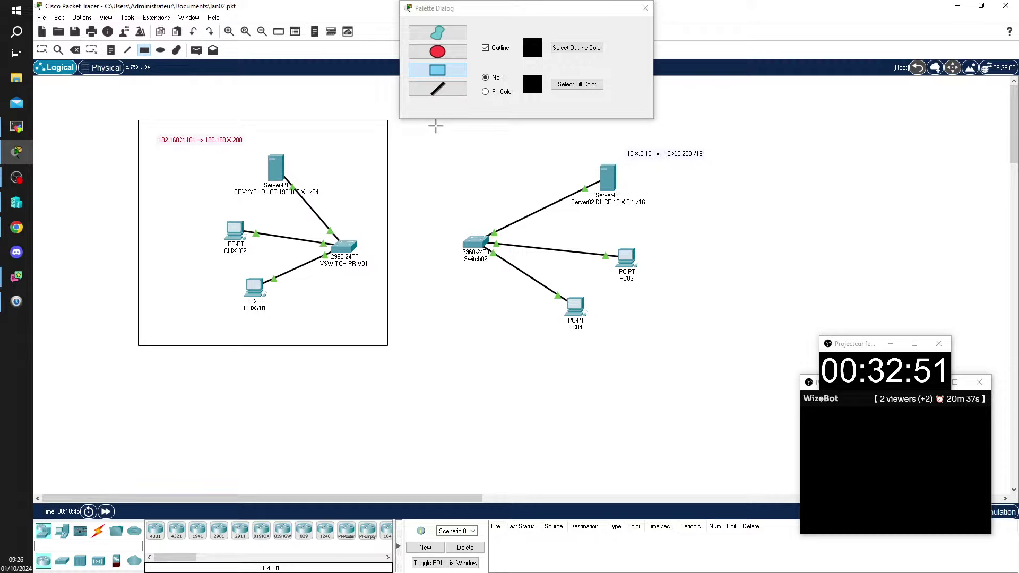
pyautogui.moveTo(444, 125); pyautogui.dragTo(752, 350)
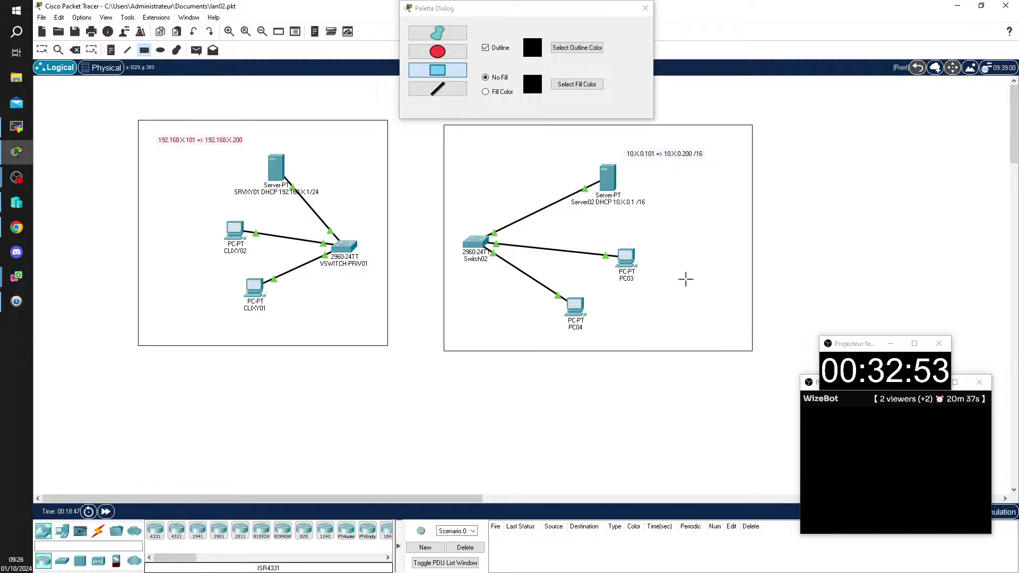
pyautogui.click(645, 8)
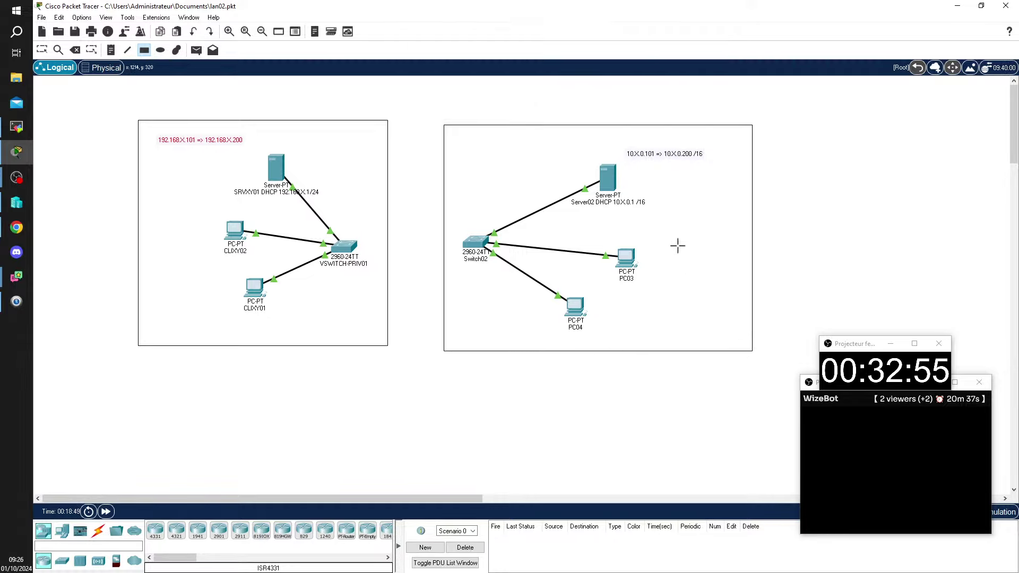
pyautogui.press('Escape')
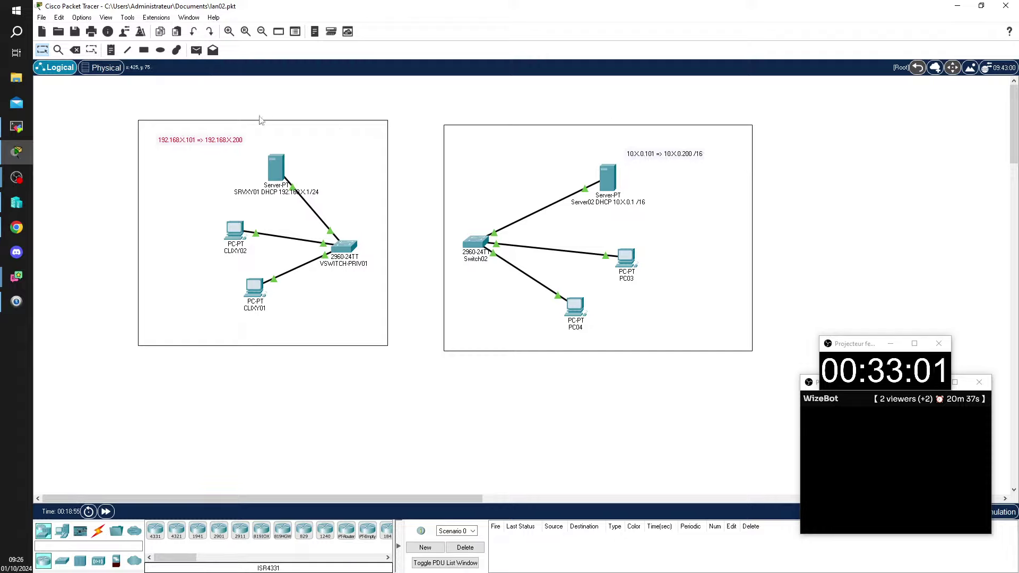
# Connect switch VSWITCH-PRIV01 to Switch02 with a copper straight-through cable
pyautogui.click(98, 530)
pyautogui.click(197, 530)
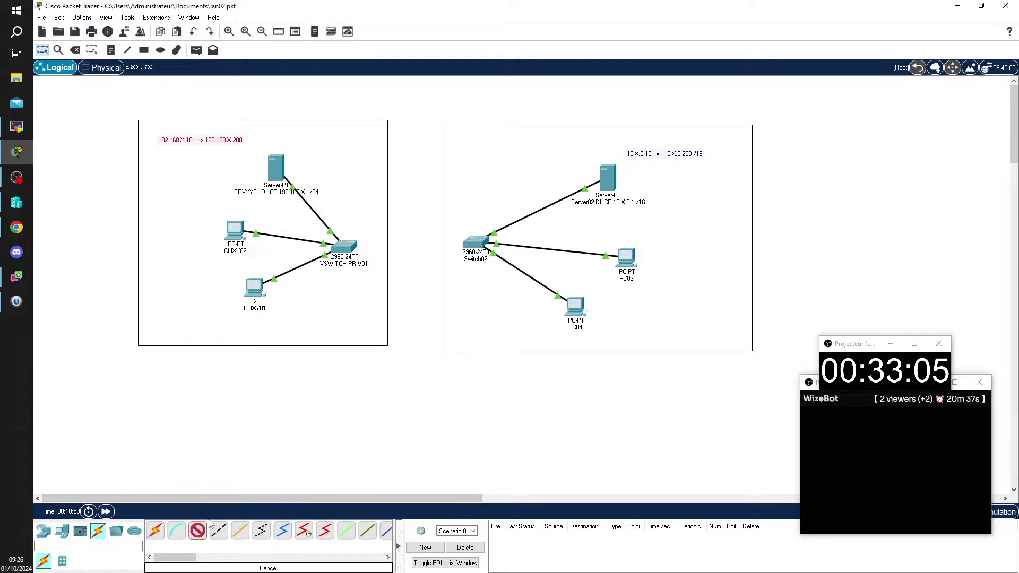
pyautogui.click(351, 247)
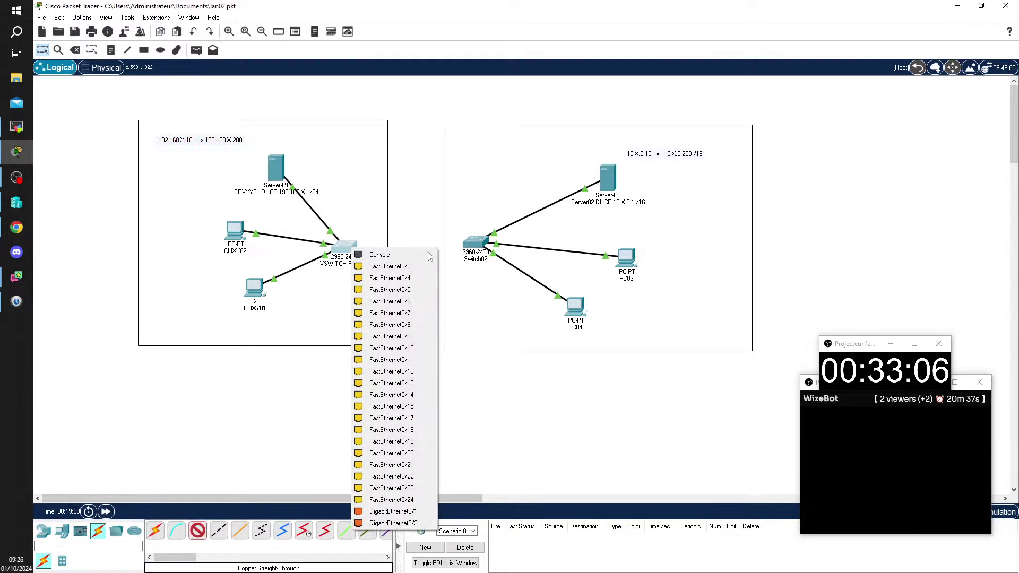
pyautogui.click(395, 274)
pyautogui.click(478, 245)
pyautogui.click(502, 263)
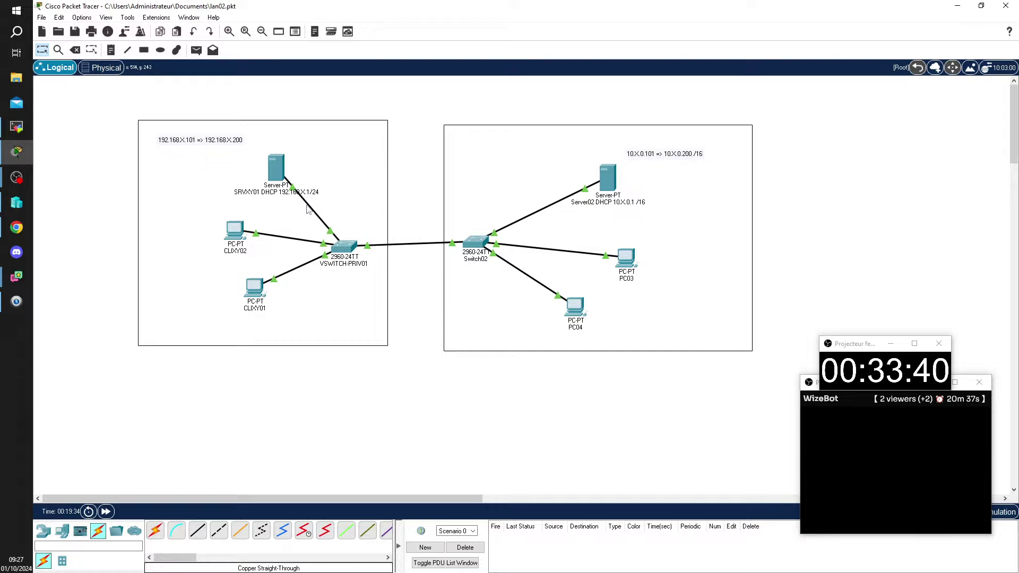
# Move both servers slightly upward and shift the rectangle around the 192.168.X network slightly up and to the left
pyautogui.moveTo(279, 171); pyautogui.dragTo(276, 164)
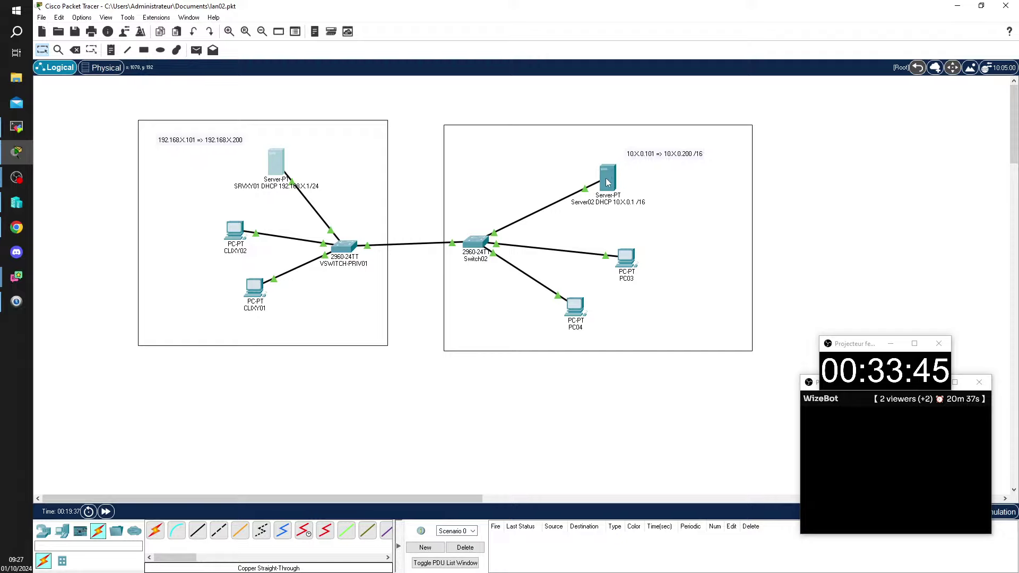
pyautogui.moveTo(609, 181); pyautogui.dragTo(608, 170)
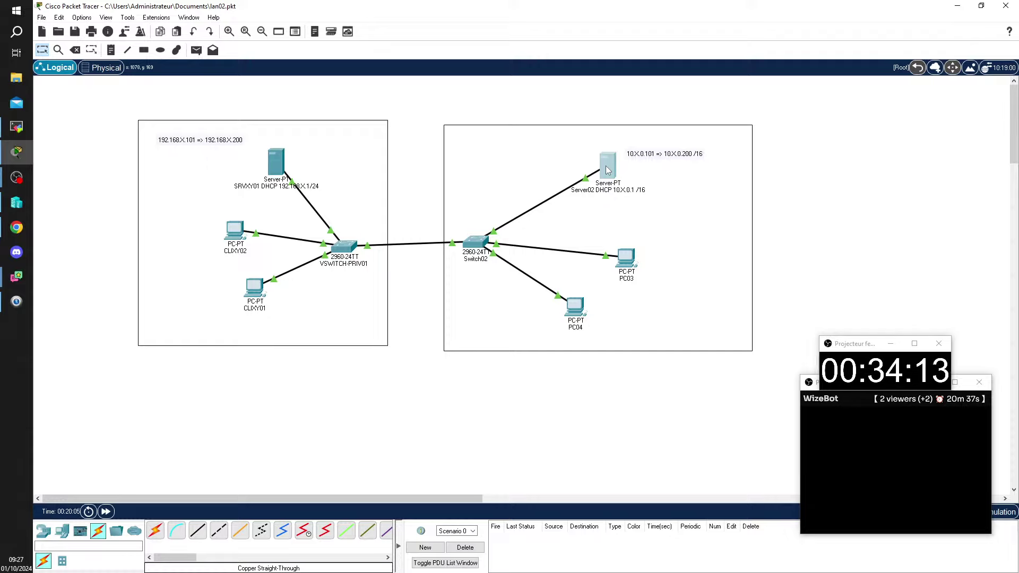
pyautogui.moveTo(313, 126); pyautogui.dragTo(299, 117)
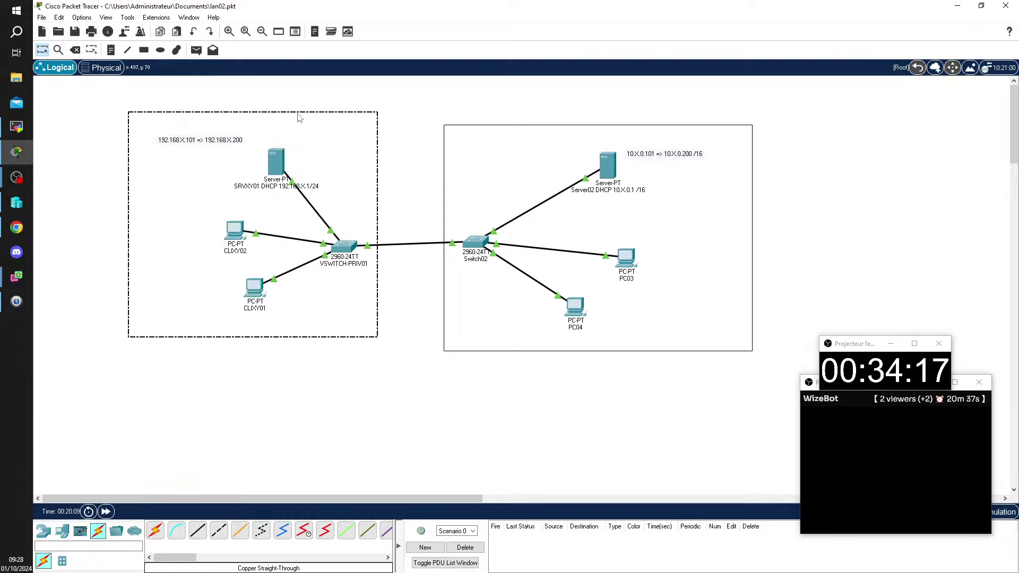
pyautogui.click(512, 121)
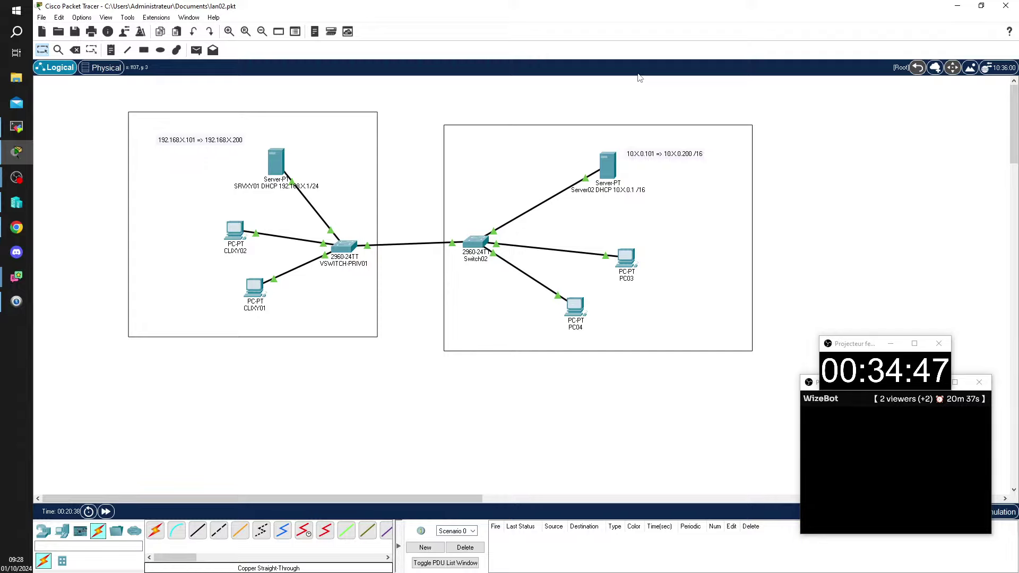
# Place an ISR4331 router between the two LANs and reattach the Switch02 end of the inter-switch cable to it
pyautogui.click(43, 530)
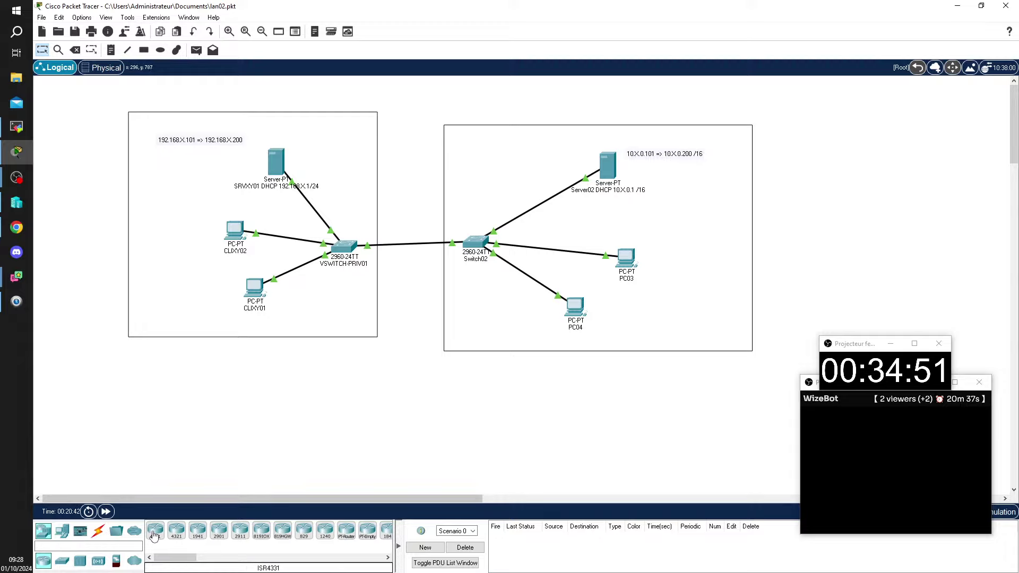
pyautogui.moveTo(154, 535); pyautogui.dragTo(415, 222)
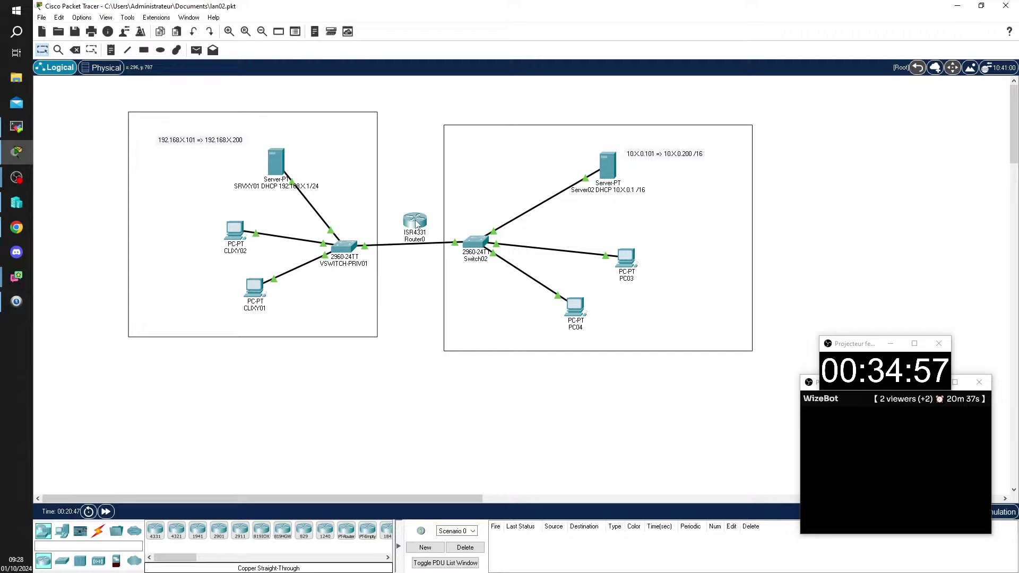
pyautogui.moveTo(453, 244); pyautogui.dragTo(408, 225)
pyautogui.click(445, 266)
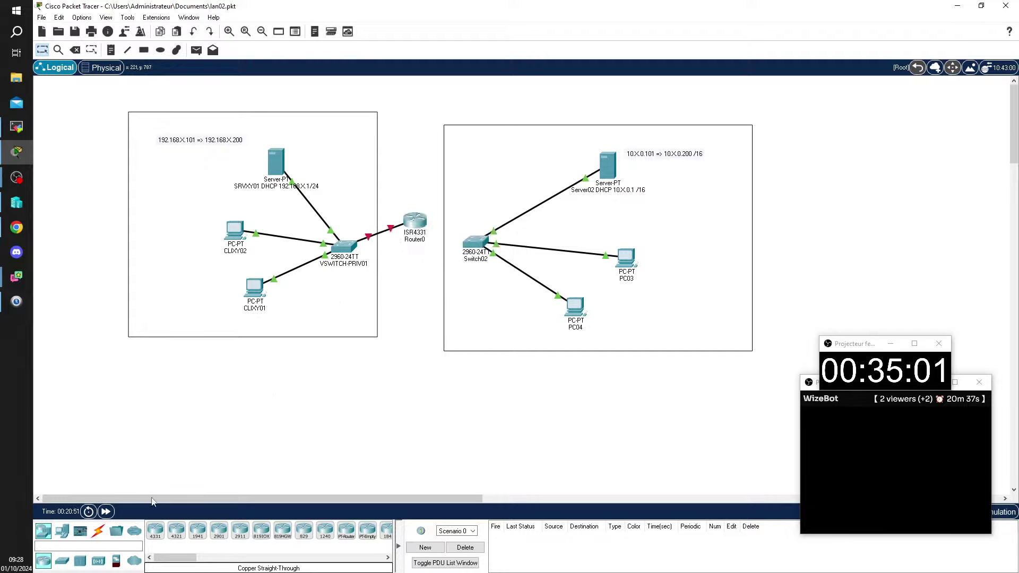
# Connect the ISR4331 router to Switch02 with a copper straight-through cable
pyautogui.click(98, 530)
pyautogui.click(197, 530)
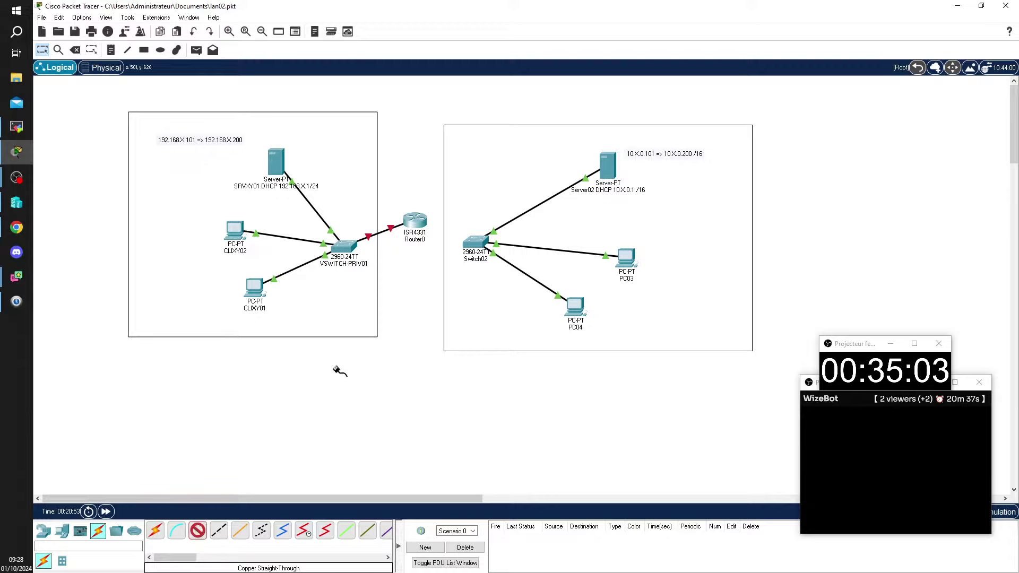
pyautogui.click(416, 222)
pyautogui.click(456, 254)
pyautogui.click(487, 242)
pyautogui.click(499, 259)
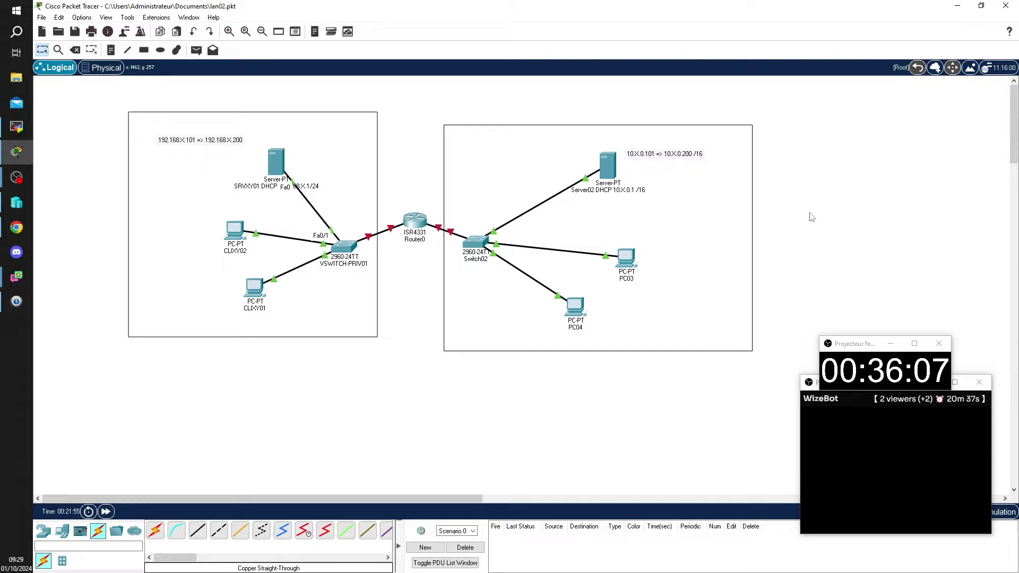
# Rename the ISR4331 router as "Routeur01 / Passerelle01 / Gateway01 / Router01"
pyautogui.click(419, 241)
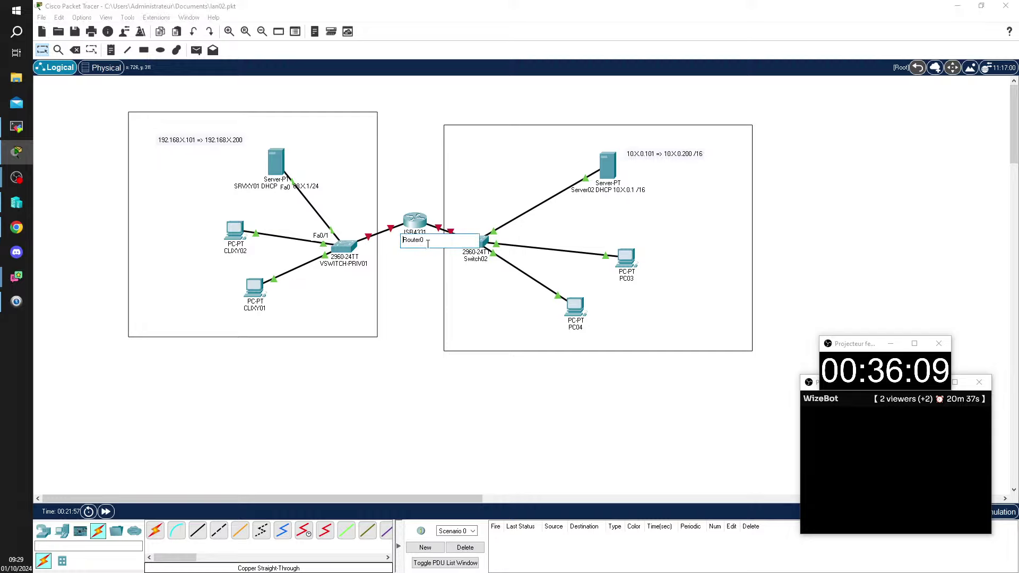
pyautogui.write('1')
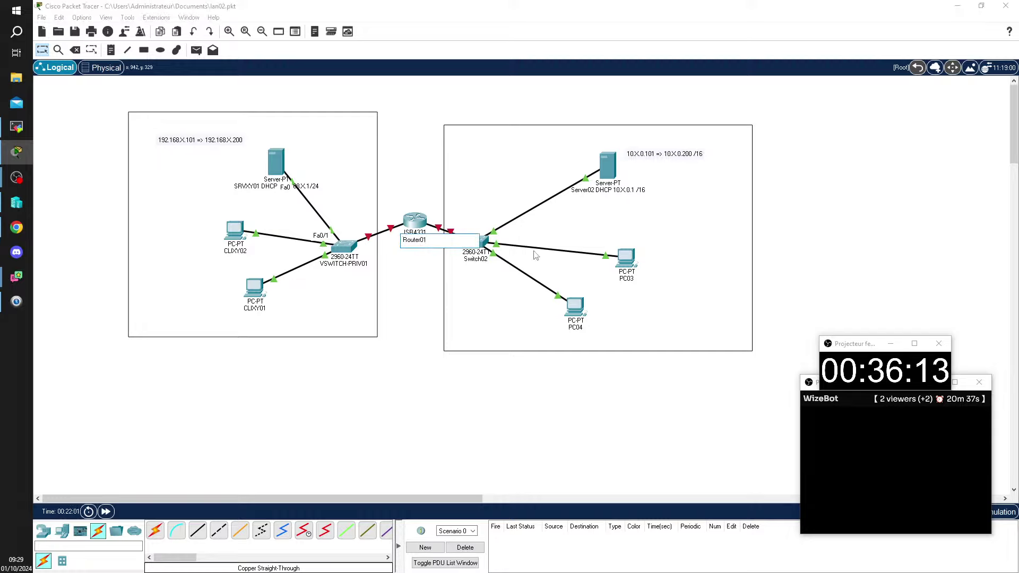
pyautogui.write(' / Passerelle01')
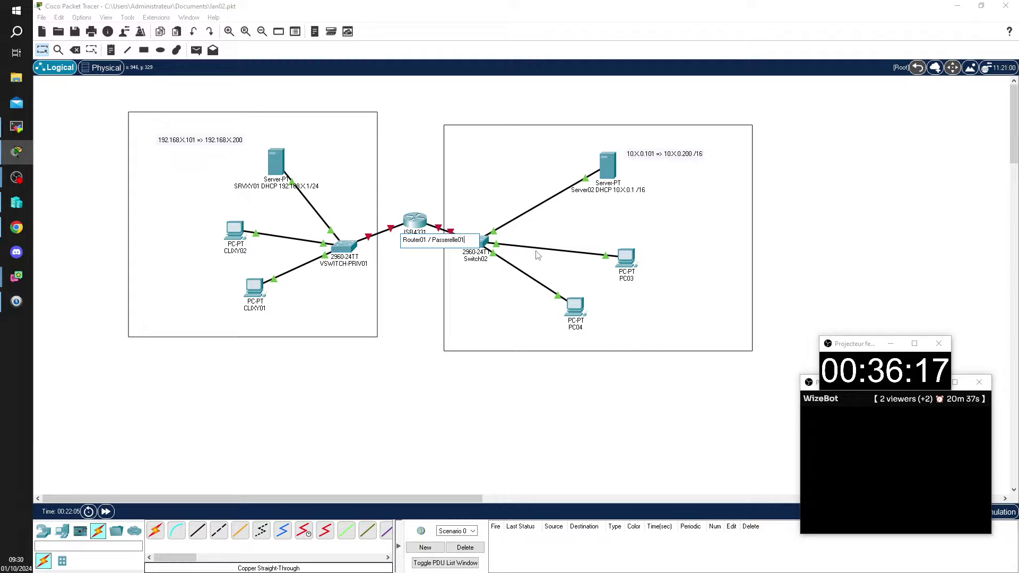
pyautogui.write(' / Gateway')
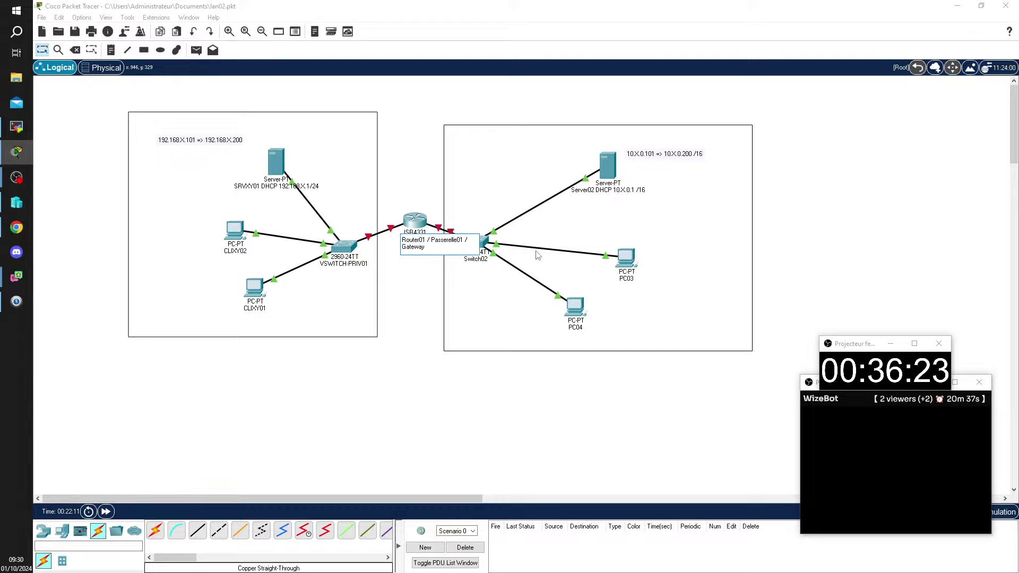
pyautogui.press('Up')
pyautogui.press('Left')
pyautogui.press('Left')
pyautogui.write('u')
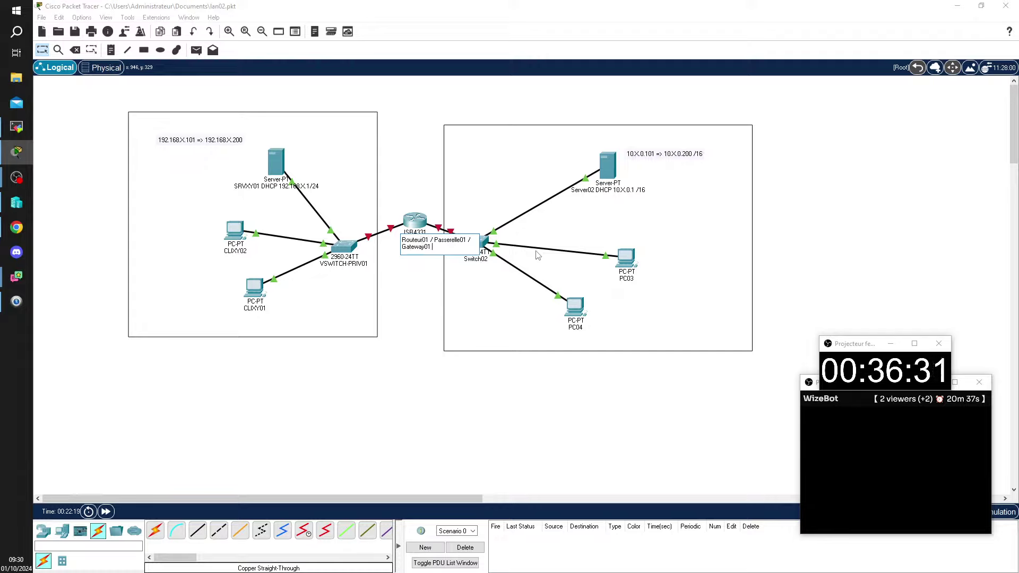
pyautogui.write(' / Router01')
pyautogui.press('Return')
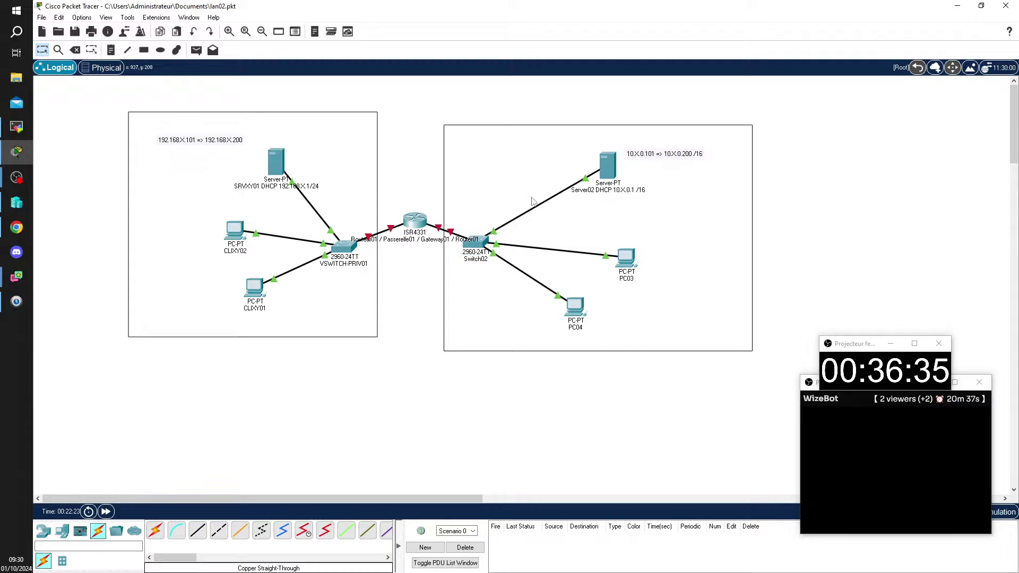
# Copy the router's full label text, and shorten the label to Routeur01
pyautogui.moveTo(504, 125); pyautogui.dragTo(572, 110)
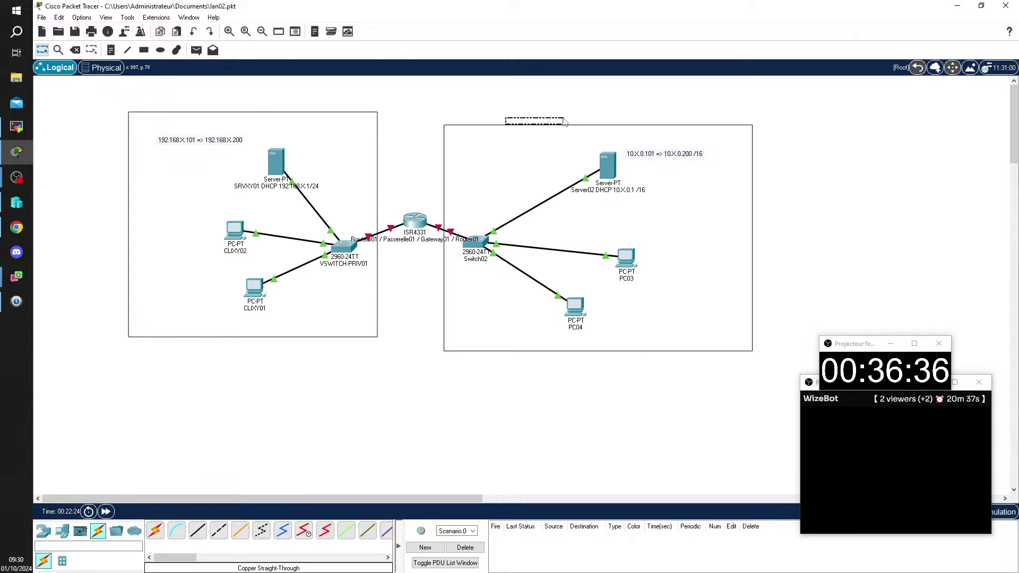
pyautogui.click(419, 243)
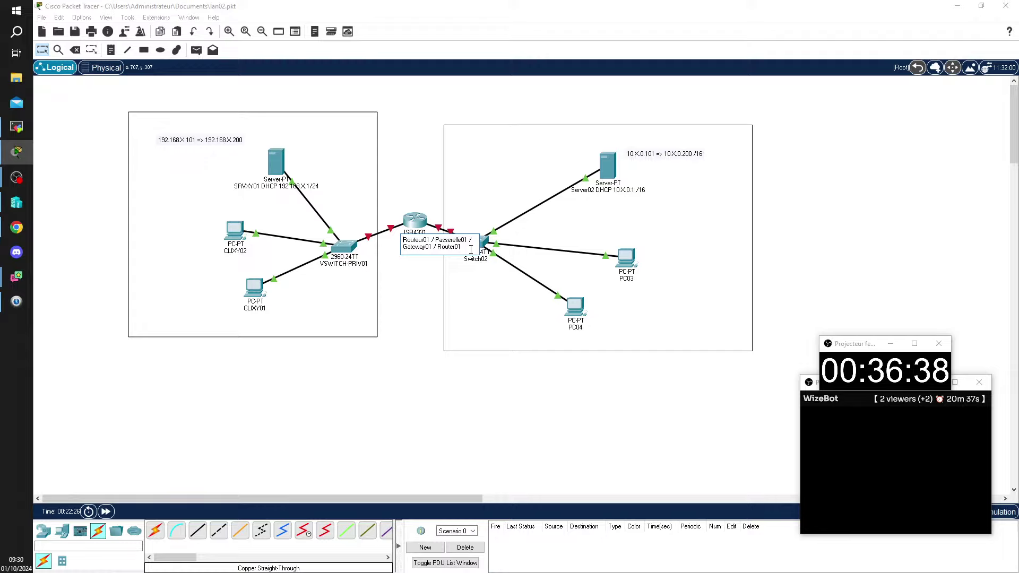
pyautogui.moveTo(471, 249); pyautogui.dragTo(402, 239)
pyautogui.hotkey('ctrl', 'c')
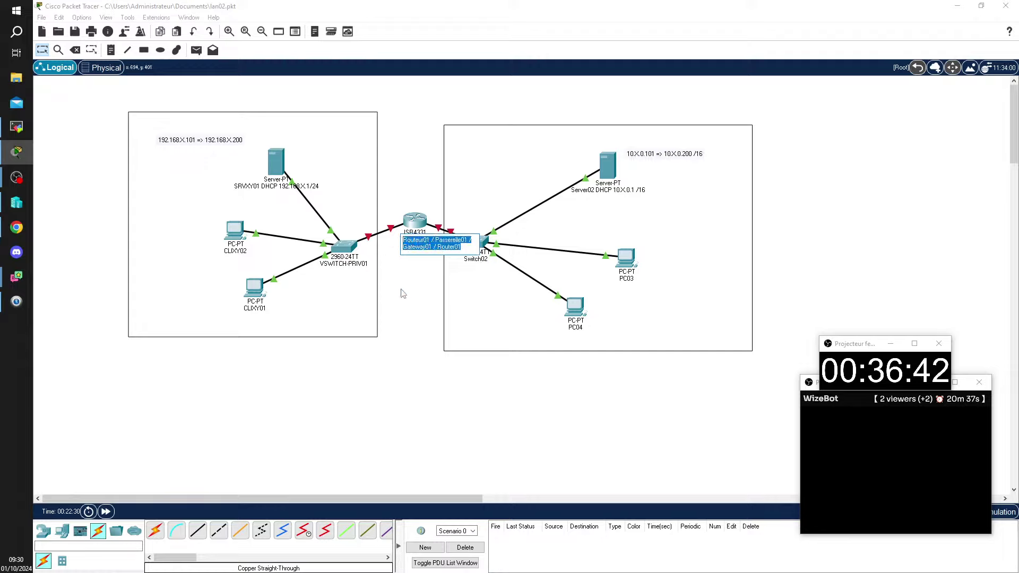
pyautogui.click(430, 240)
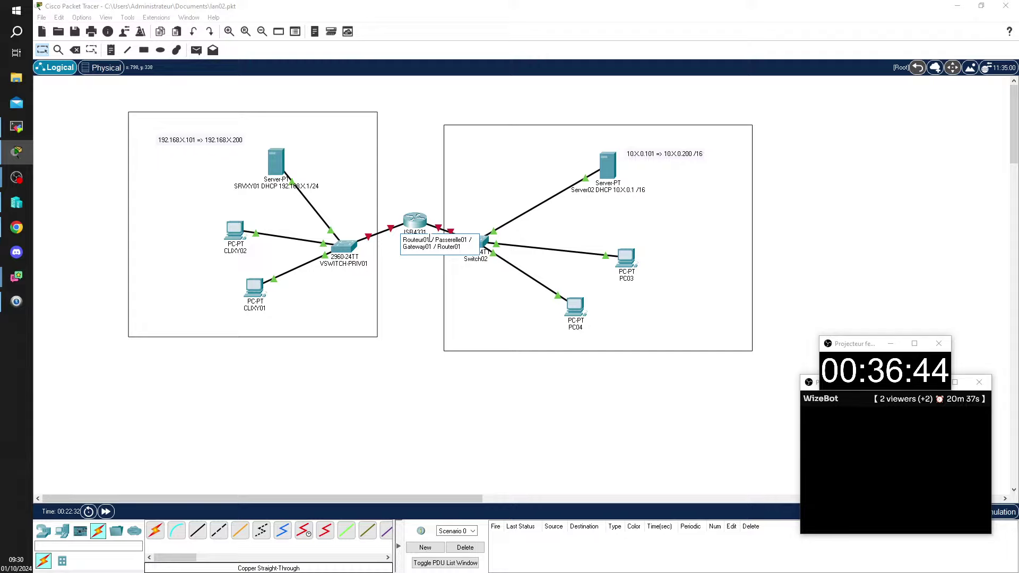
pyautogui.hotkey('shift', 'ctrl', 'End')
pyautogui.press('Delete')
pyautogui.click(289, 115)
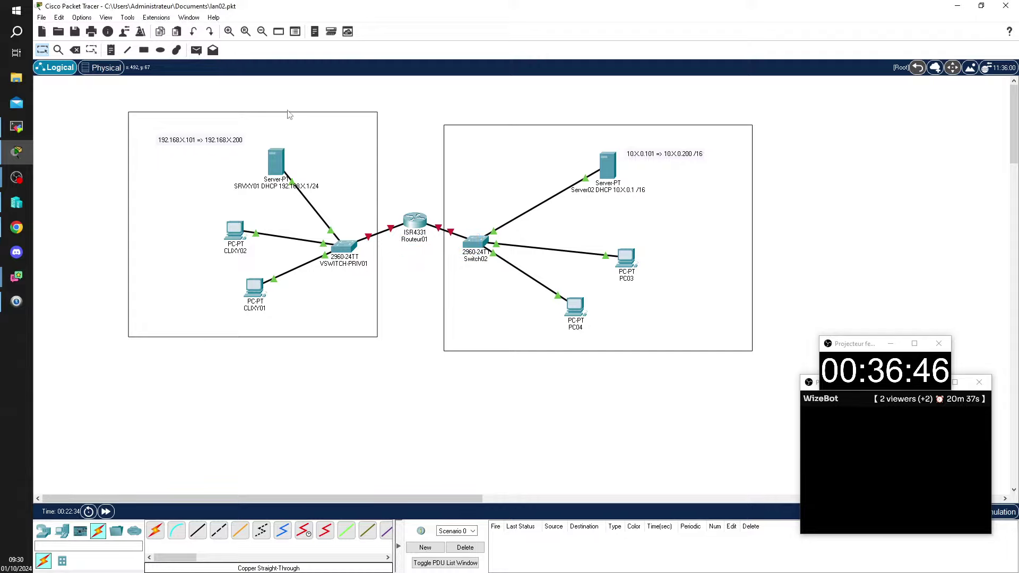
# Place a text note below the router with the copied names, and put Passerelle01 on its own line without the slash
pyautogui.click(111, 50)
pyautogui.click(402, 272)
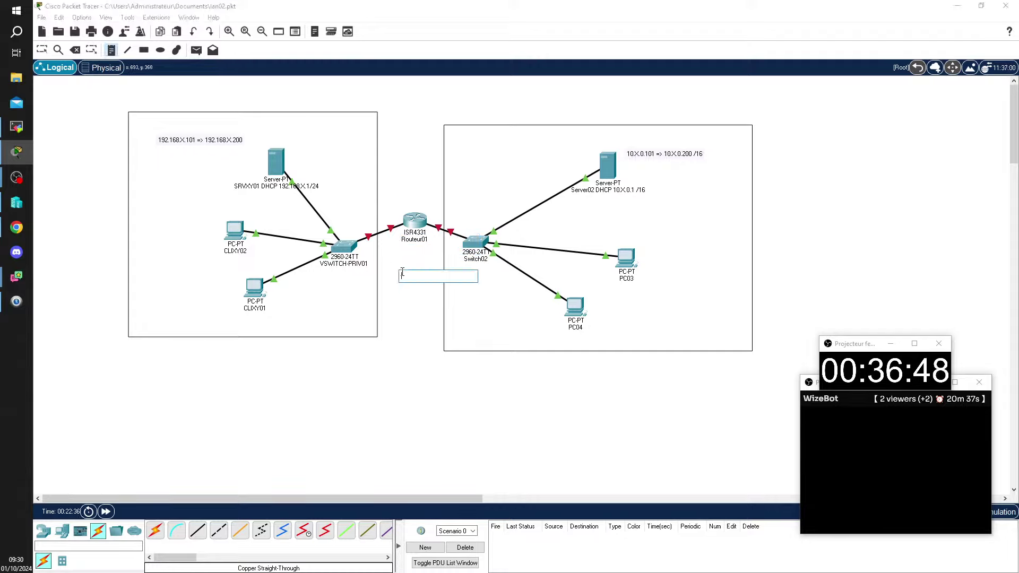
pyautogui.hotkey('ctrl', 'v')
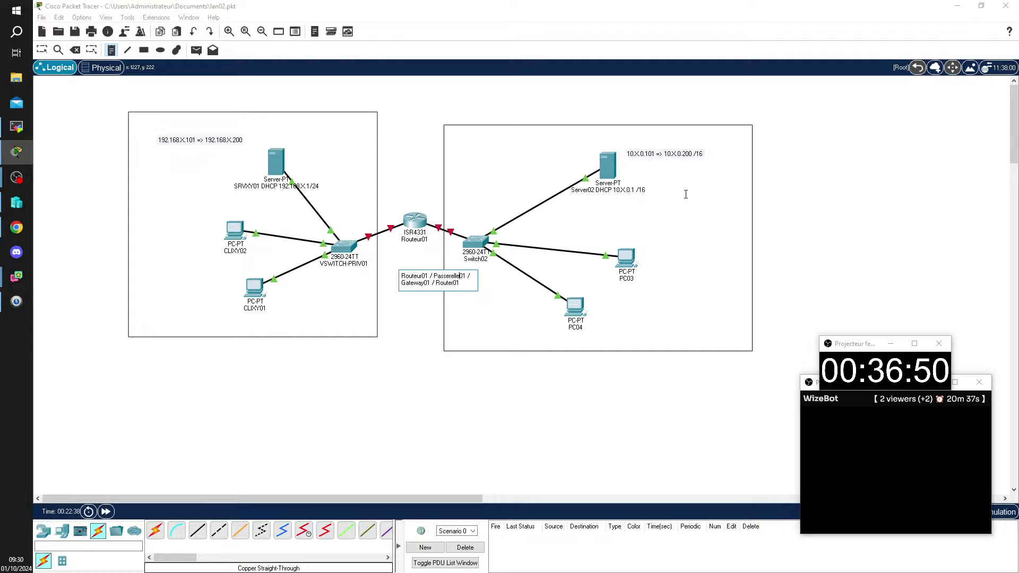
pyautogui.press('Right')
pyautogui.press('Right')
pyautogui.press('Right')
pyautogui.press('Return')
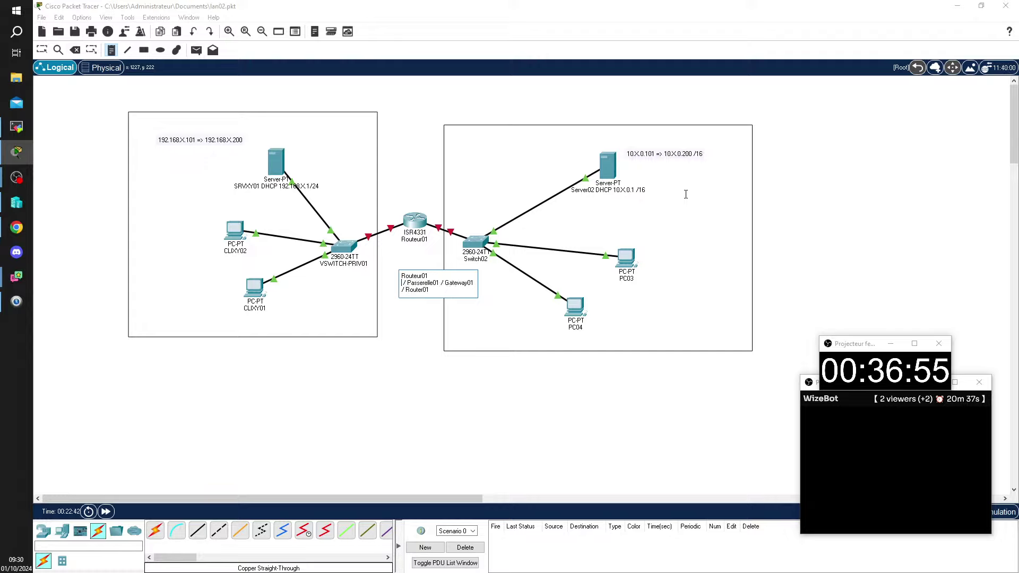
pyautogui.press('Delete')
pyautogui.press('Delete')
pyautogui.press('Delete')
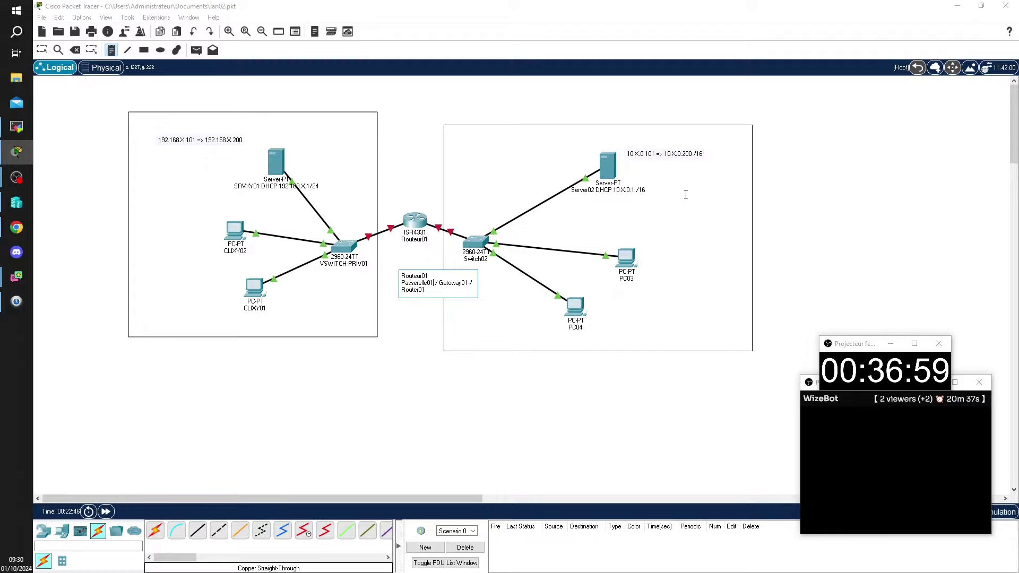
# Put Gateway01 and Router01 on separate lines of the note without slashes, and move the note above the router
pyautogui.press('Return')
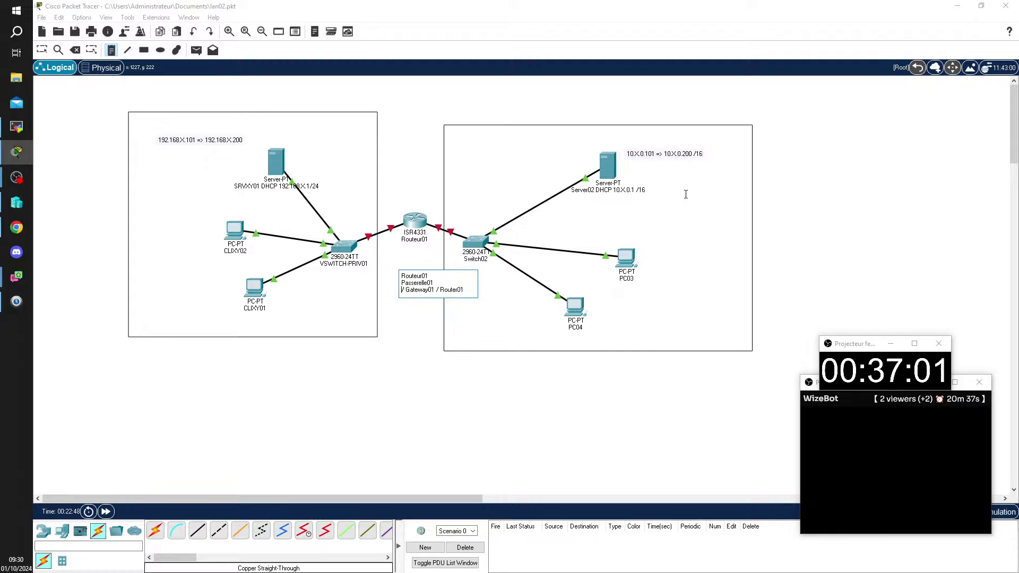
pyautogui.press('Delete')
pyautogui.press('Delete')
pyautogui.press('Delete')
pyautogui.press('Delete')
pyautogui.press('Delete')
pyautogui.press('Delete')
pyautogui.press('Return')
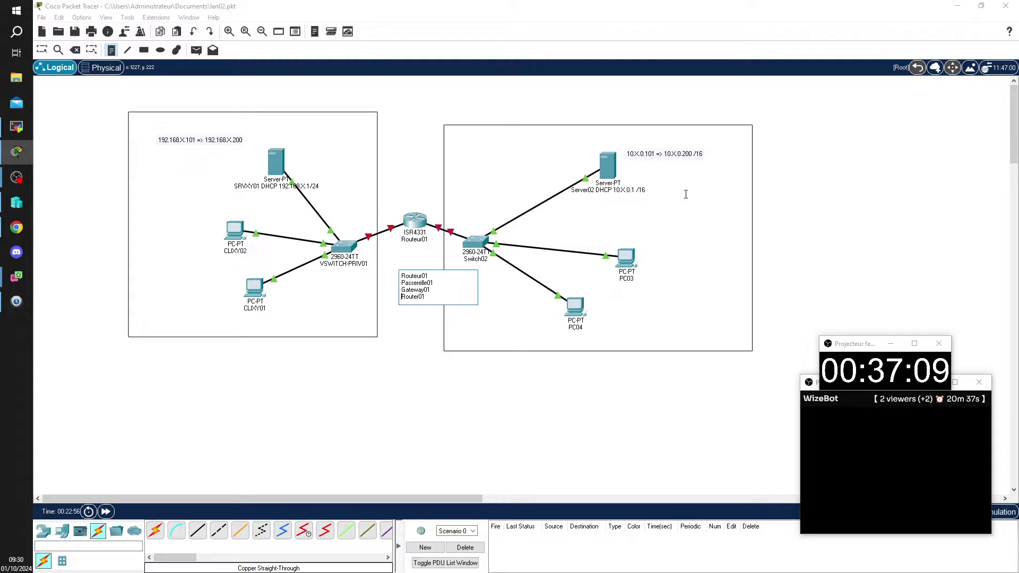
pyautogui.press('Escape')
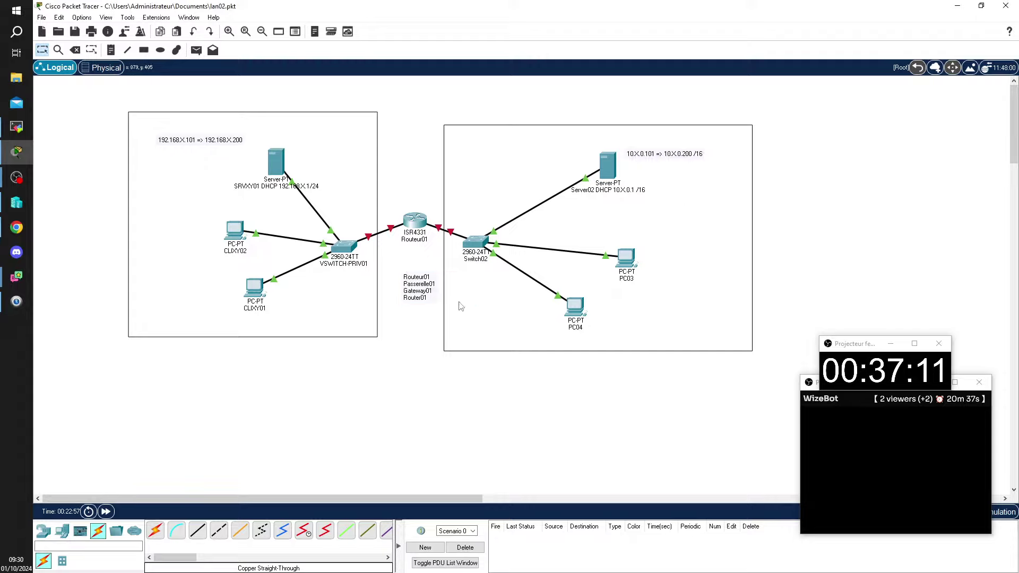
pyautogui.moveTo(415, 289); pyautogui.dragTo(414, 193)
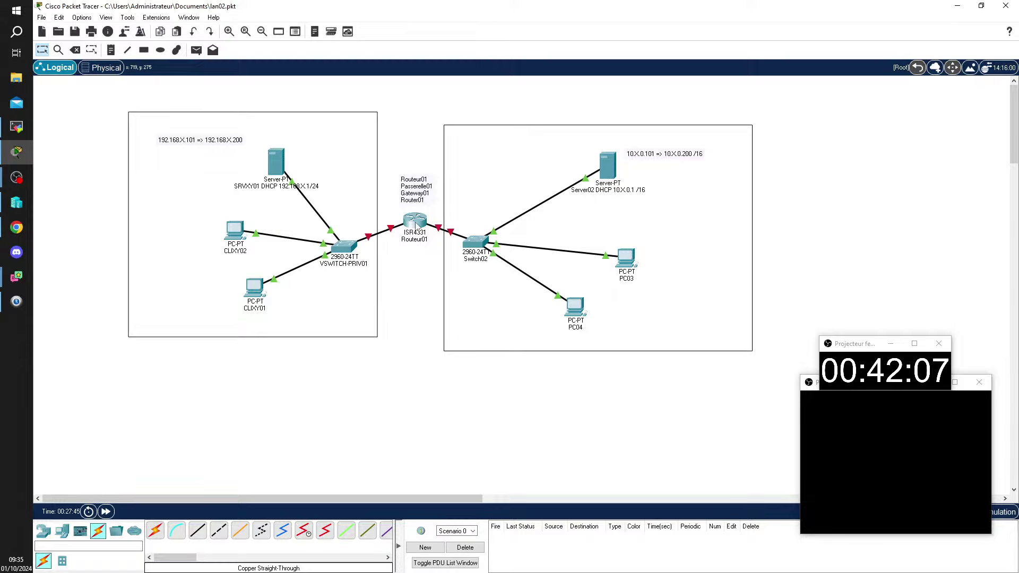
# Open Routeur01's GigabitEthernet0/0/0 interface settings, keeping the configuration window clear of the 192.168.X network
pyautogui.click(416, 223)
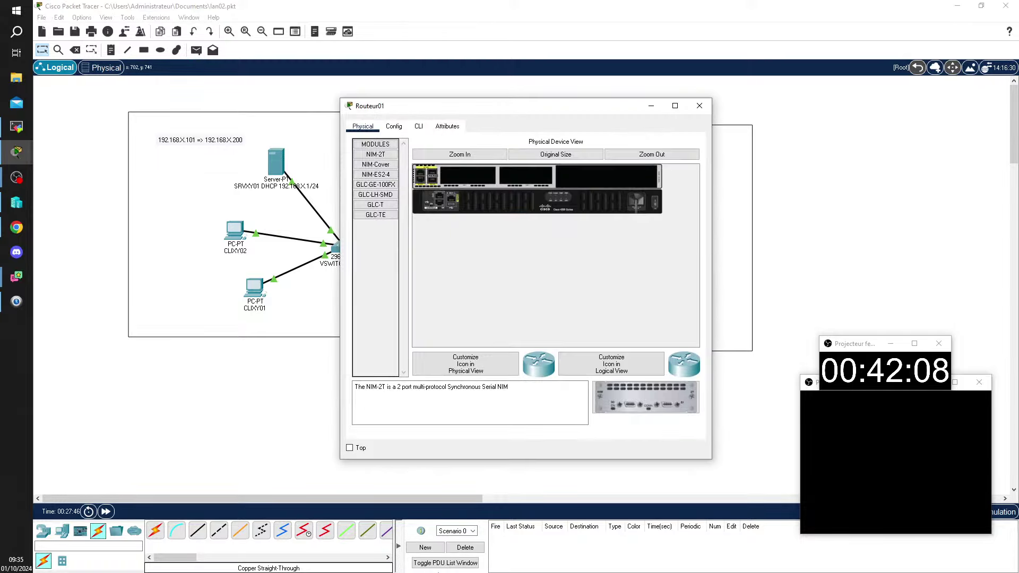
pyautogui.click(393, 128)
pyautogui.moveTo(429, 109); pyautogui.dragTo(526, 98)
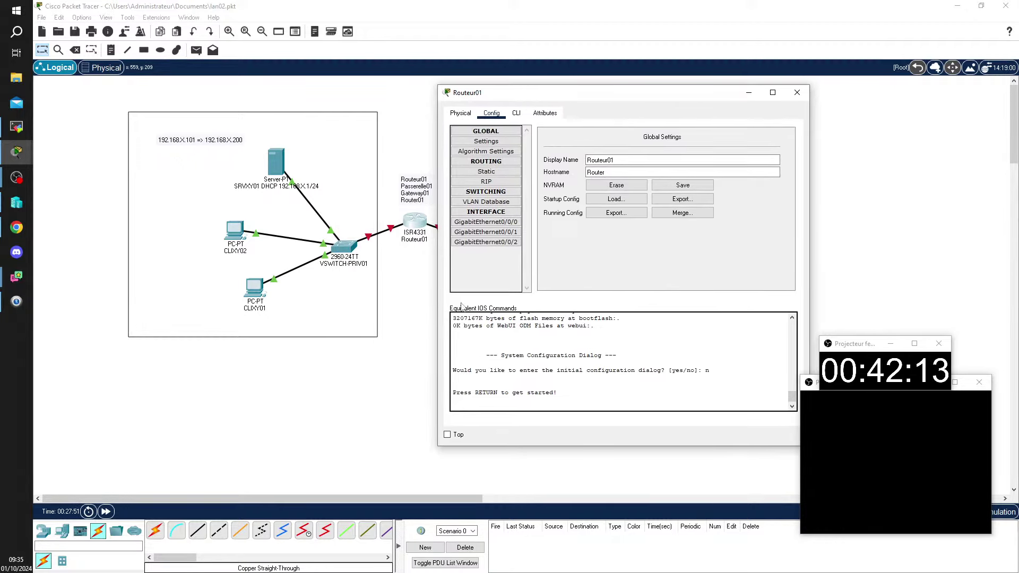
pyautogui.click(486, 222)
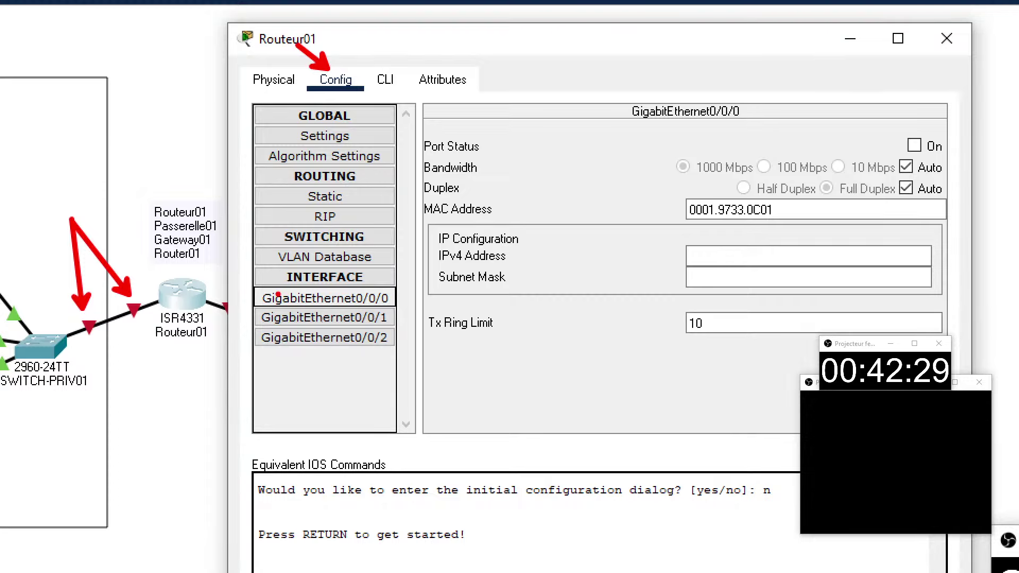
pyautogui.moveTo(255, 286); pyautogui.dragTo(260, 294)
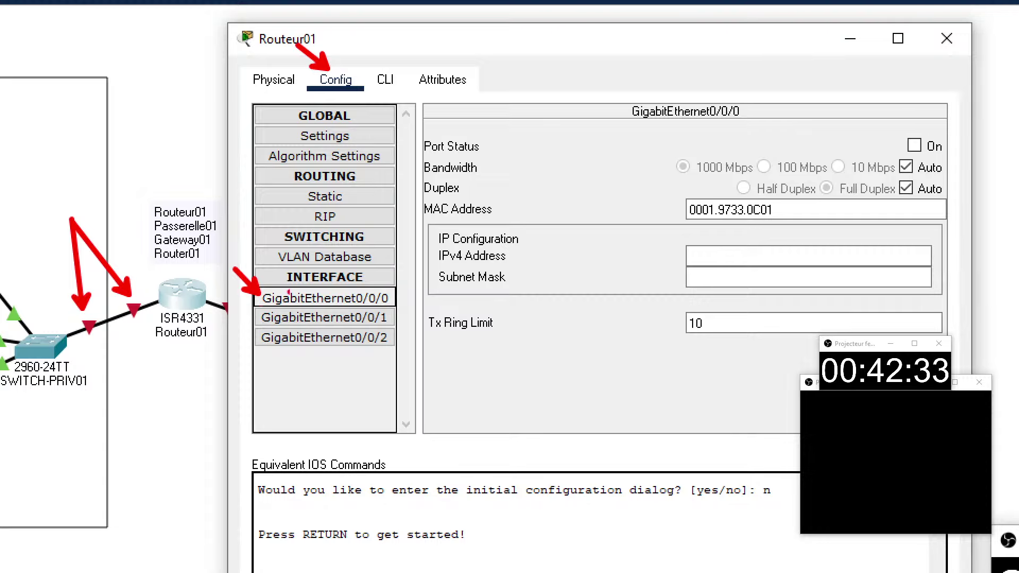
pyautogui.moveTo(934, 69); pyautogui.dragTo(922, 137)
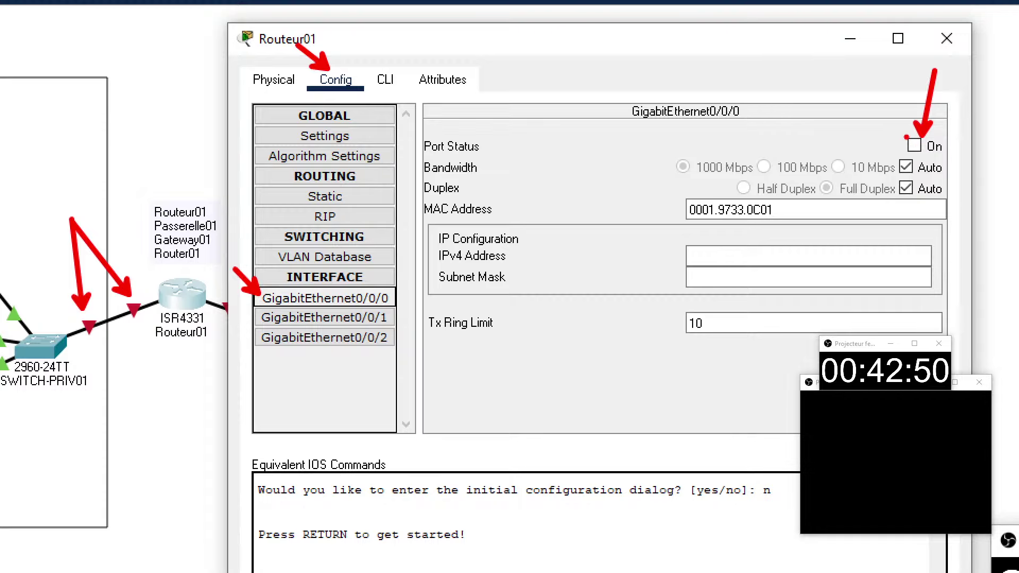
pyautogui.moveTo(906, 136); pyautogui.dragTo(908, 155)
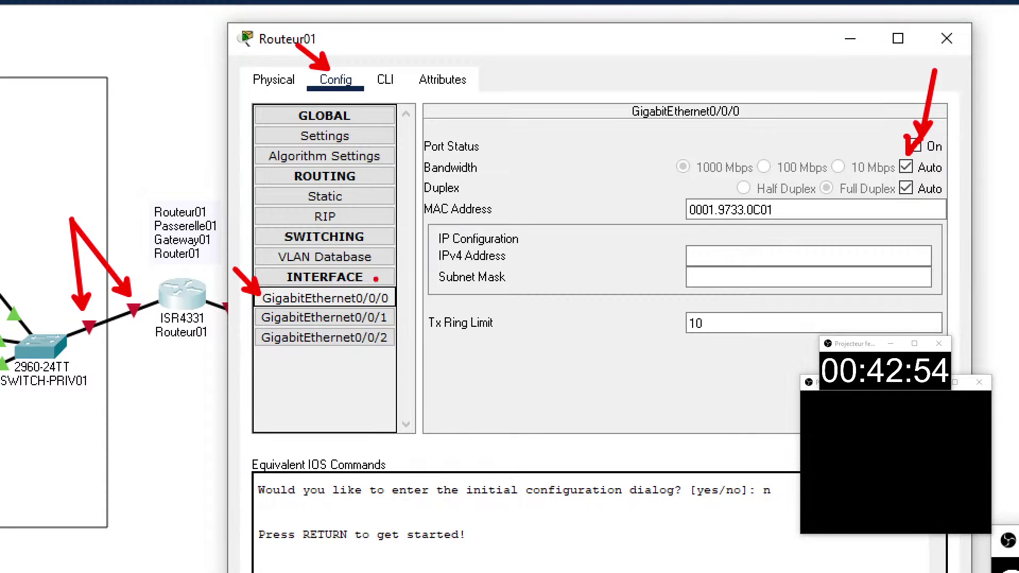
pyautogui.moveTo(429, 222)
pyautogui.mouseDown()
pyautogui.moveTo(503, 261)
pyautogui.moveTo(943, 297)
pyautogui.mouseUp()
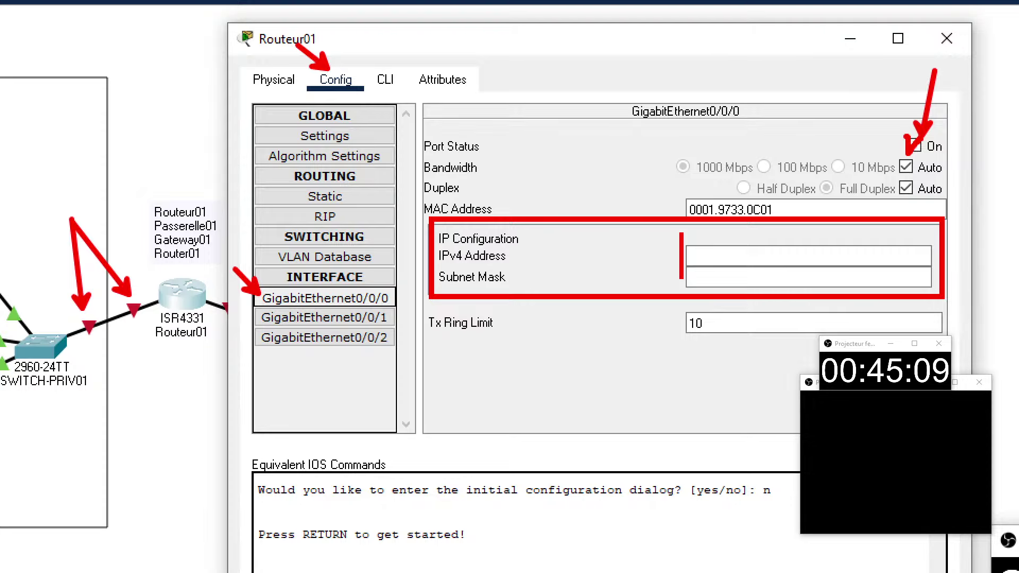
pyautogui.write('192.3')
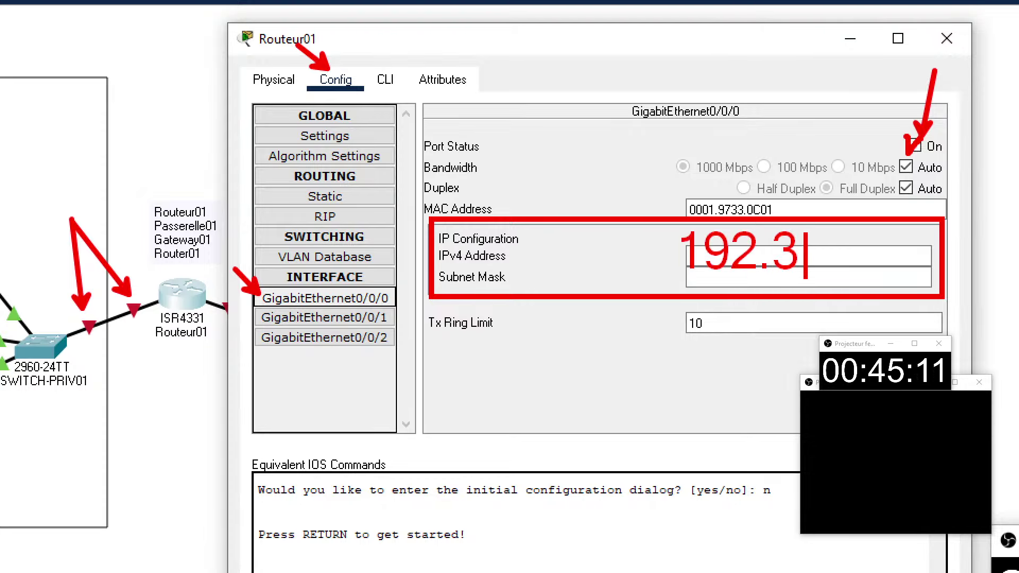
pyautogui.press('BackSpace')
pyautogui.write('168.')
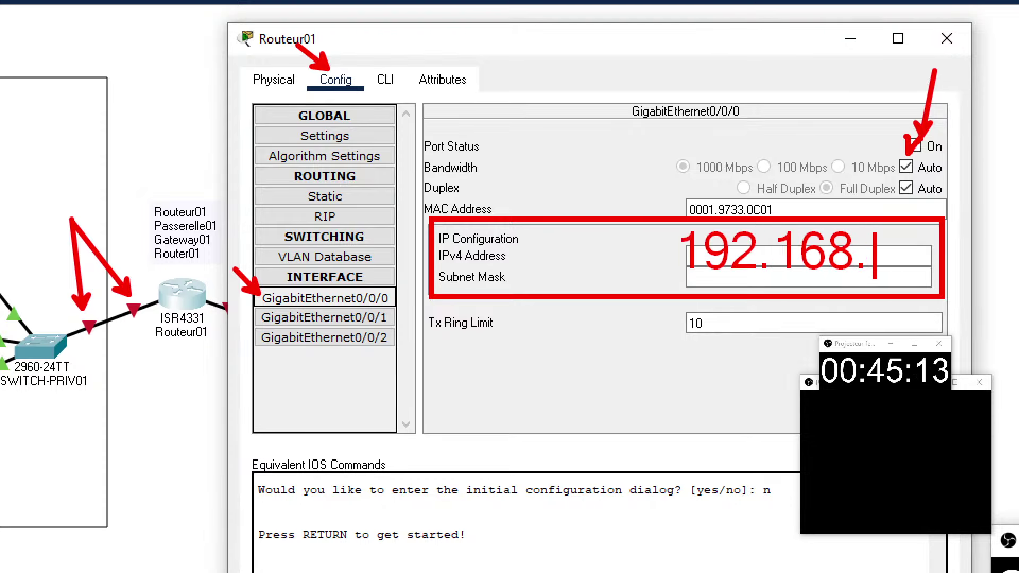
pyautogui.write('X')
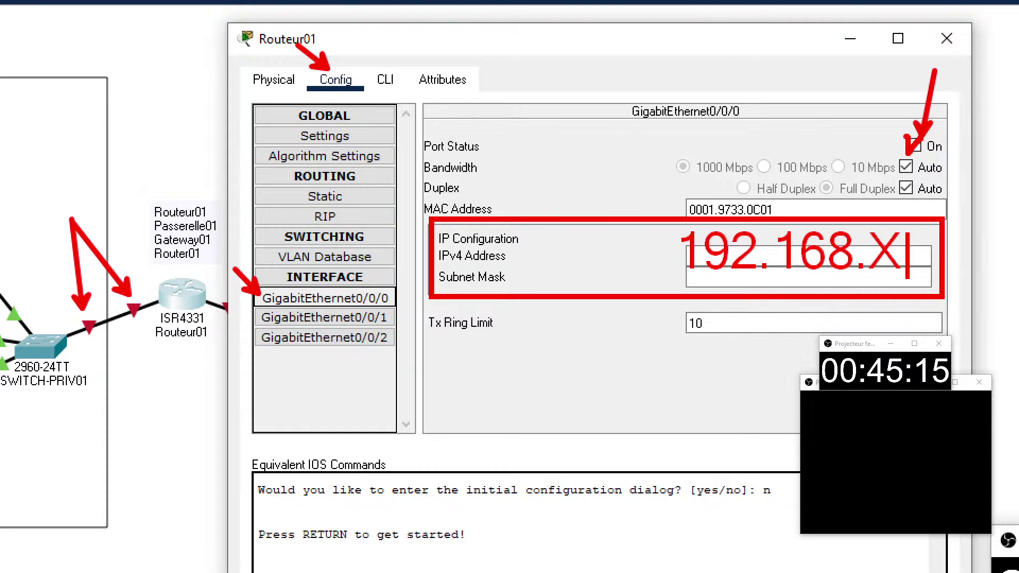
pyautogui.write('.3')
pyautogui.press('BackSpace')
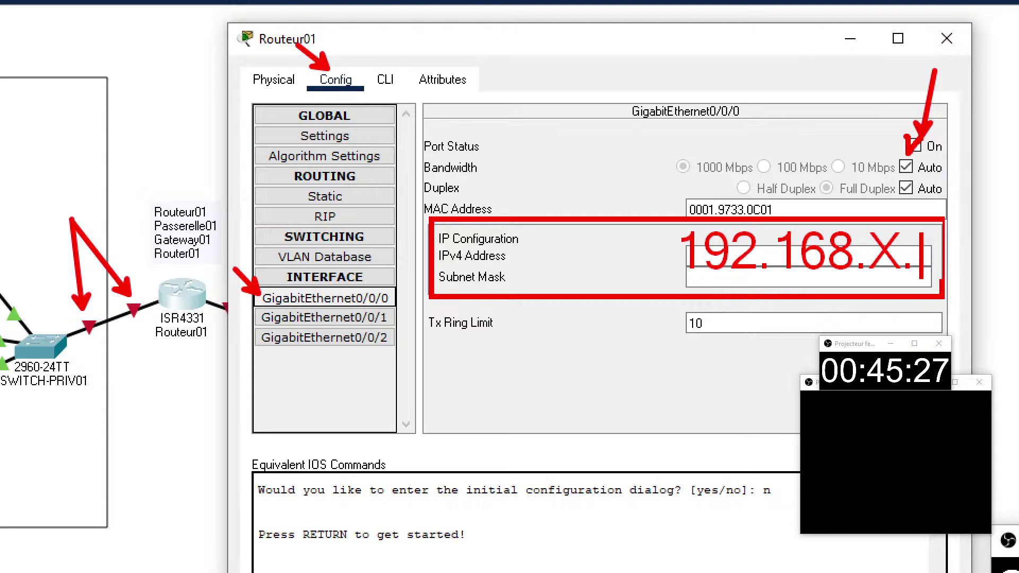
pyautogui.write('1')
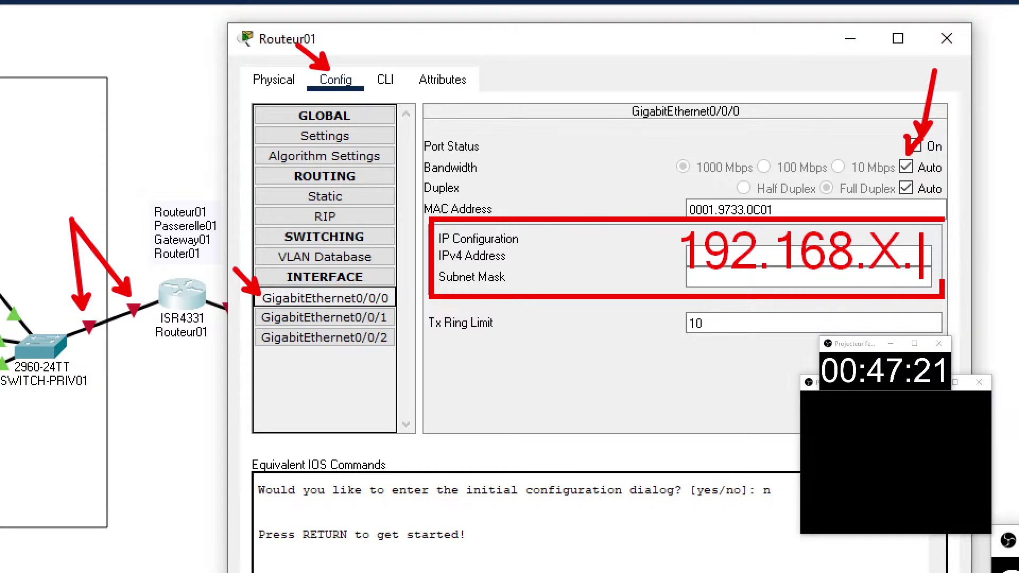
pyautogui.write('200')
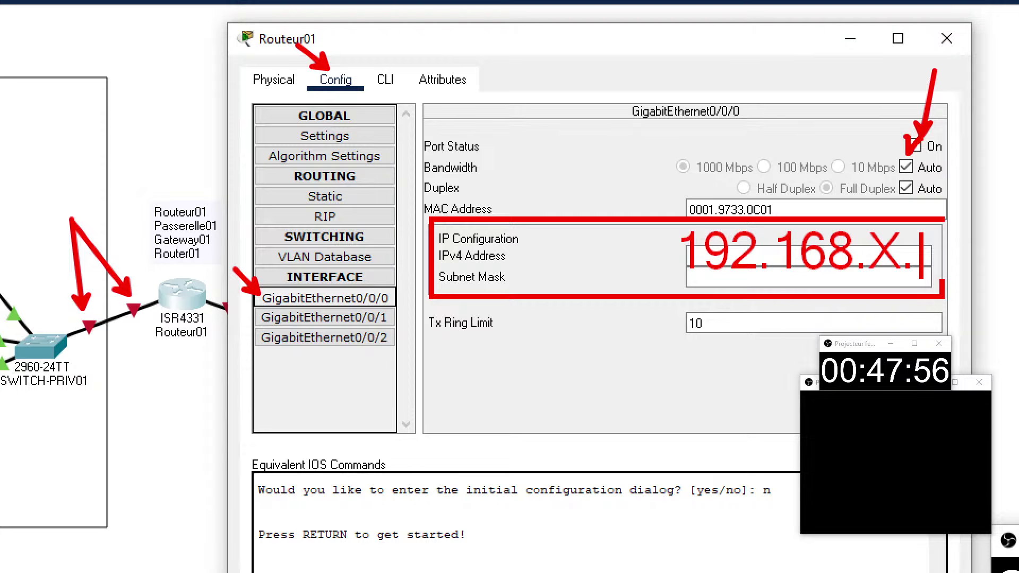
pyautogui.write('199')
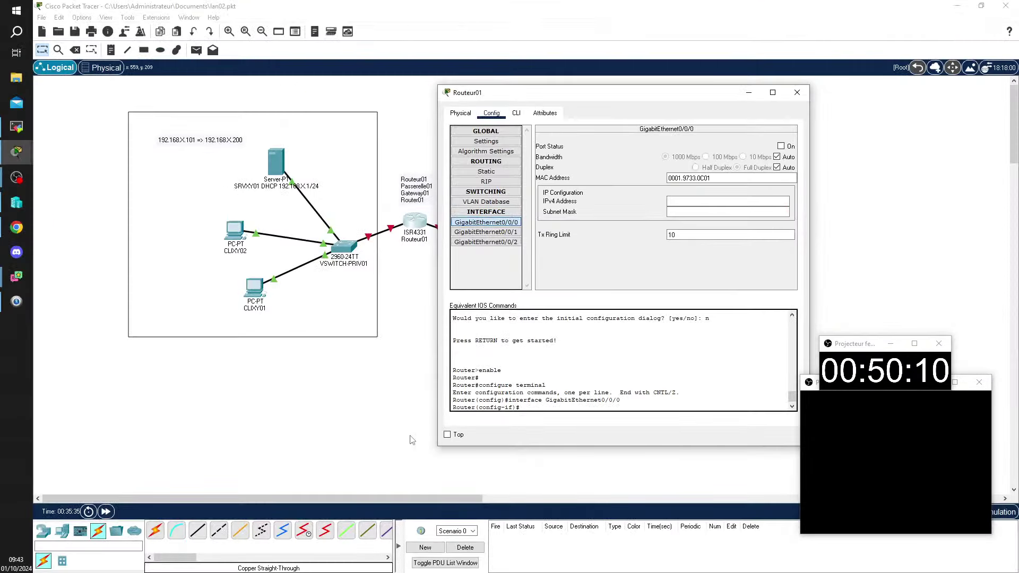
# Switch to Word and create a blank document
pyautogui.click(22, 366)
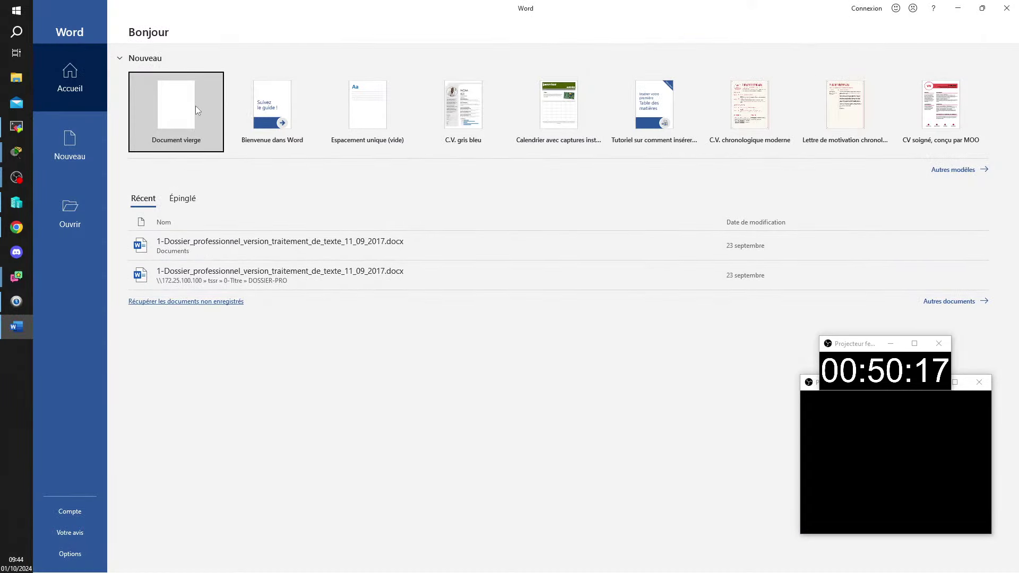
pyautogui.click(192, 109)
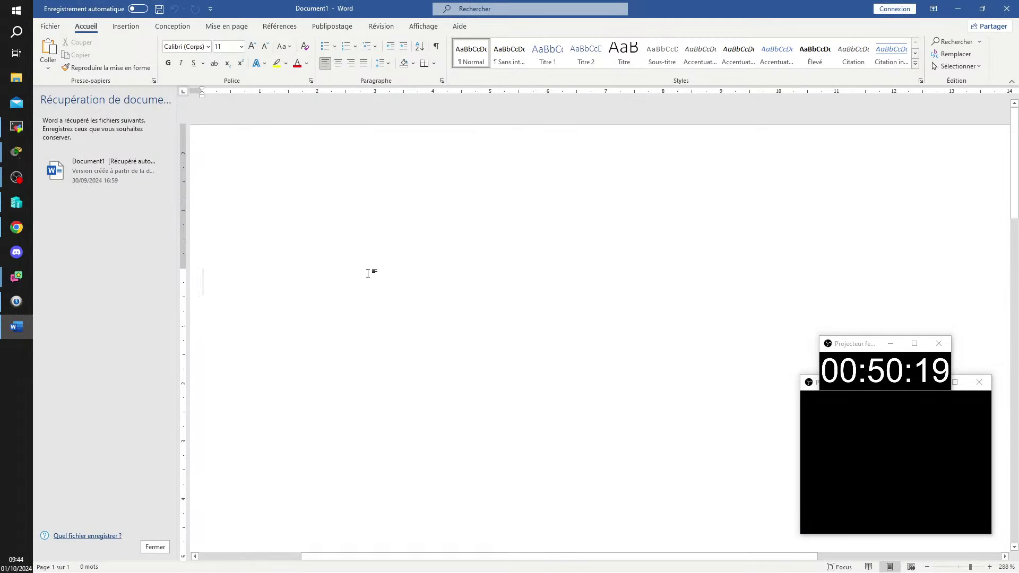
# Write 192.168.X.1 /24 as the first line of the document and start a new line
pyautogui.write('192.168.')
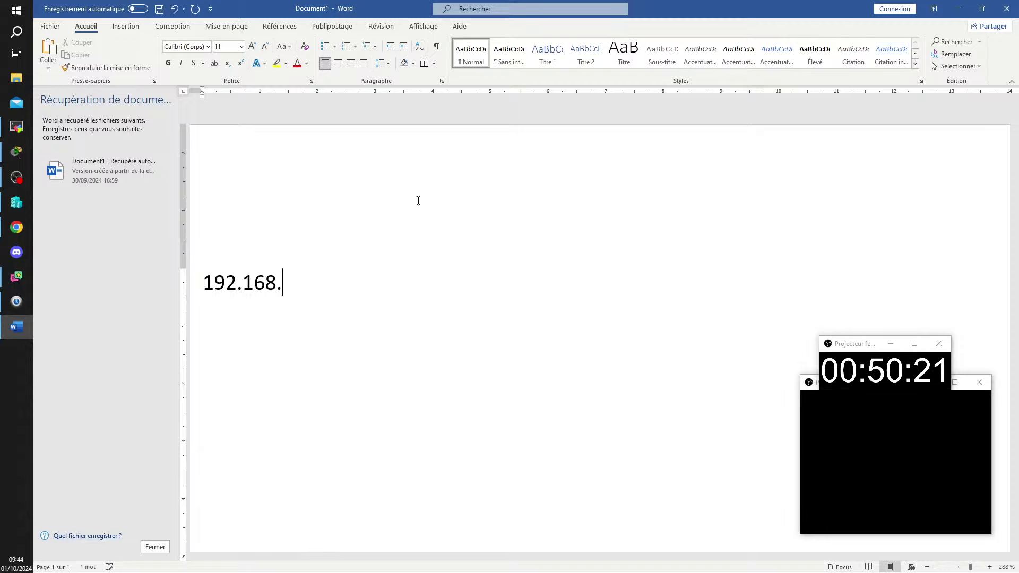
pyautogui.write('X.')
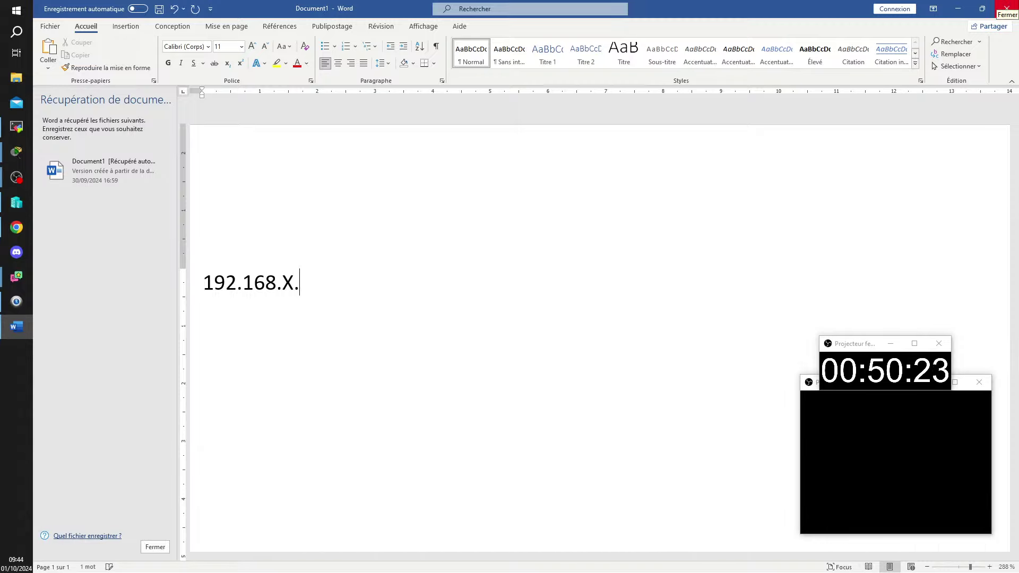
pyautogui.write('1 /24')
pyautogui.press('Return')
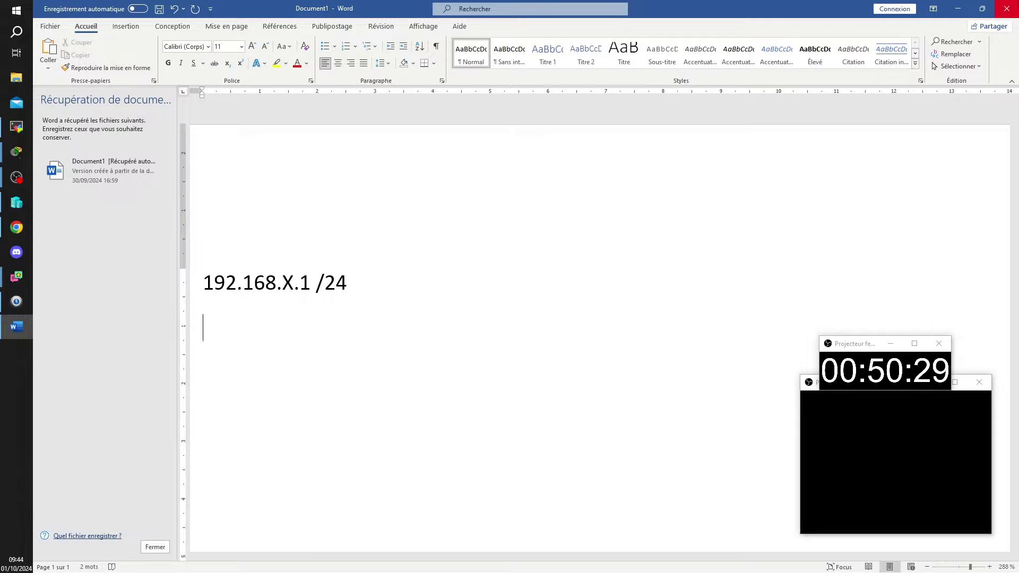
# Add the labels NR :, 1A, BP, DA and NbA on separate lines below the address
pyautogui.write('NR')
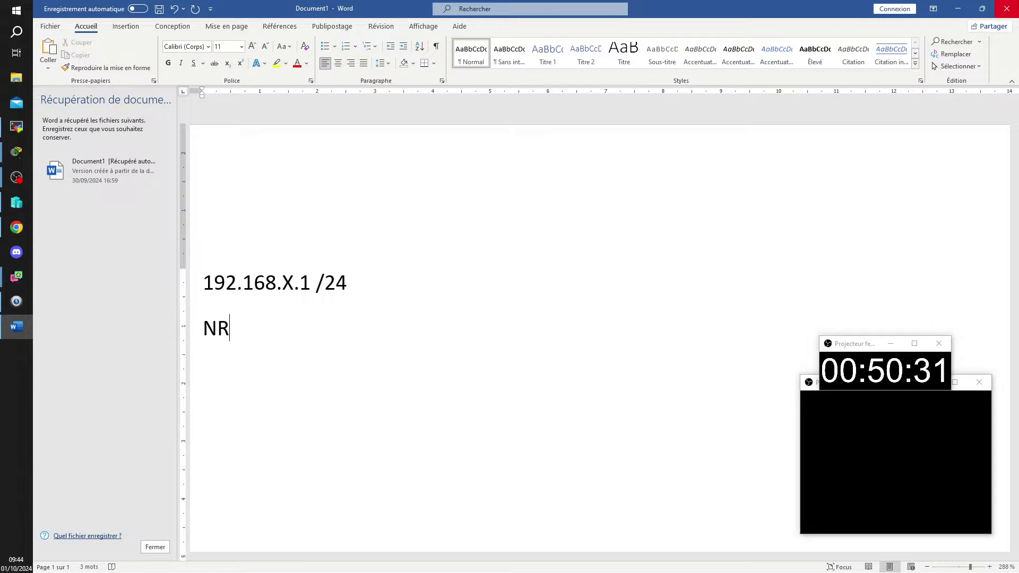
pyautogui.write(' :')
pyautogui.press('Return')
pyautogui.write('1A')
pyautogui.press('Return')
pyautogui.write('BP')
pyautogui.press('Return')
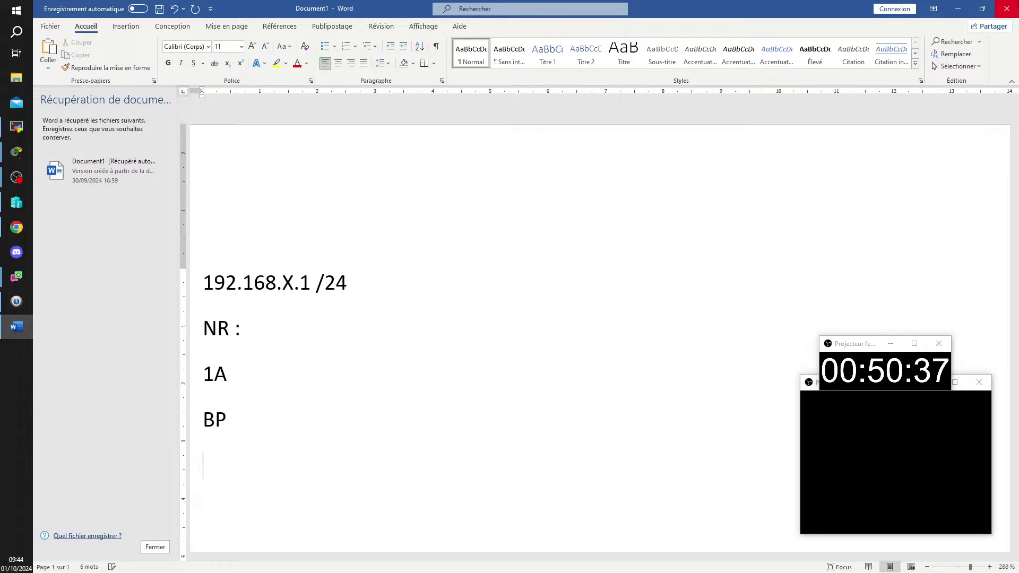
pyautogui.write('DA')
pyautogui.press('Return')
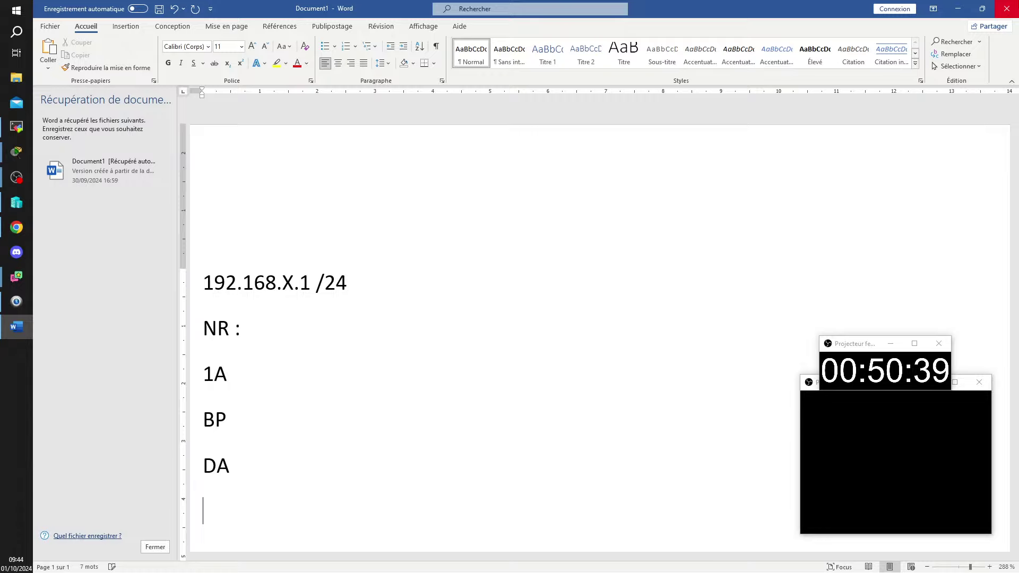
pyautogui.write('NbA')
# Add a colon after each of the labels 1A, BP, DA and NbA
pyautogui.press('Up')
pyautogui.press('Up')
pyautogui.press('Up')
pyautogui.press('Up')
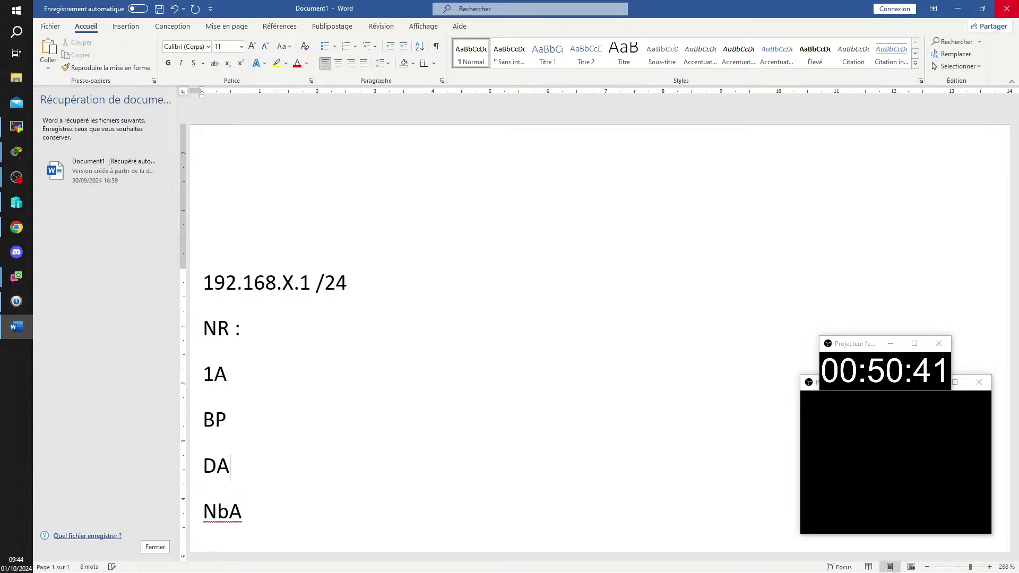
pyautogui.press('Down')
pyautogui.write(':')
pyautogui.press('Down')
pyautogui.write(':')
pyautogui.press('Down')
pyautogui.write(':')
pyautogui.press('Down')
pyautogui.write(':')
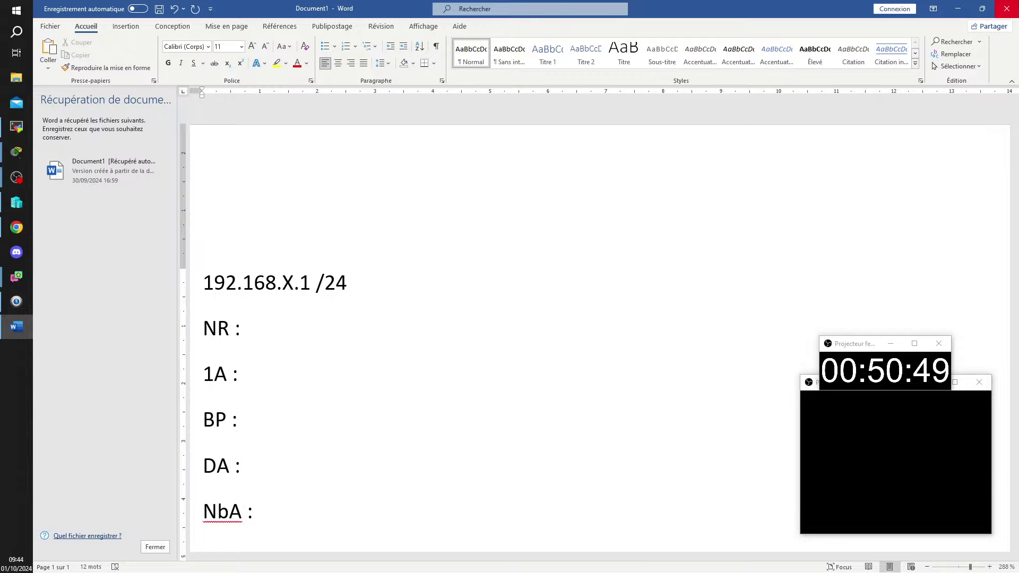
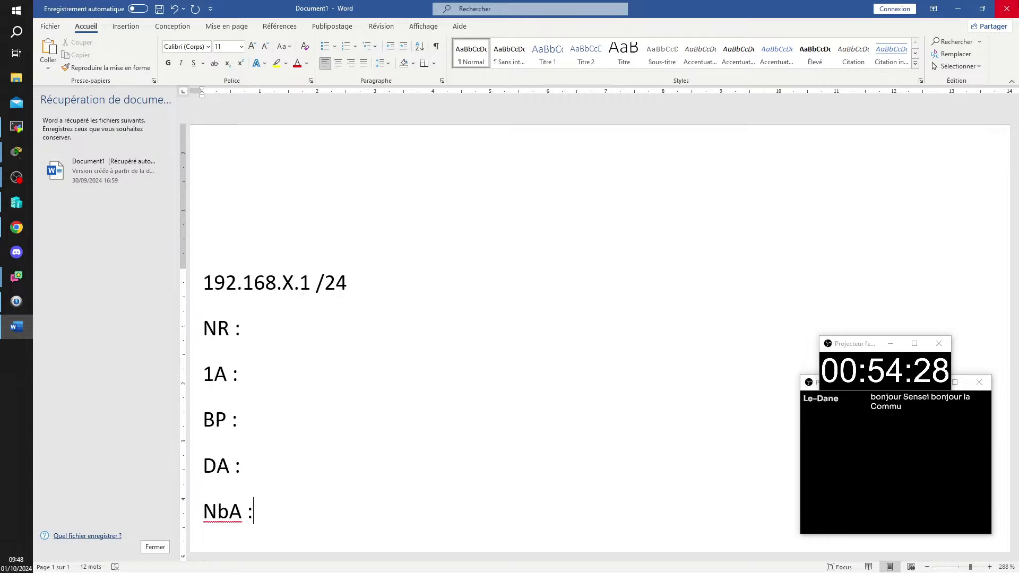
# Fill in 192.168.X.0 on the NR line and 192.168.X.1 on the 1A line
pyautogui.click(273, 329)
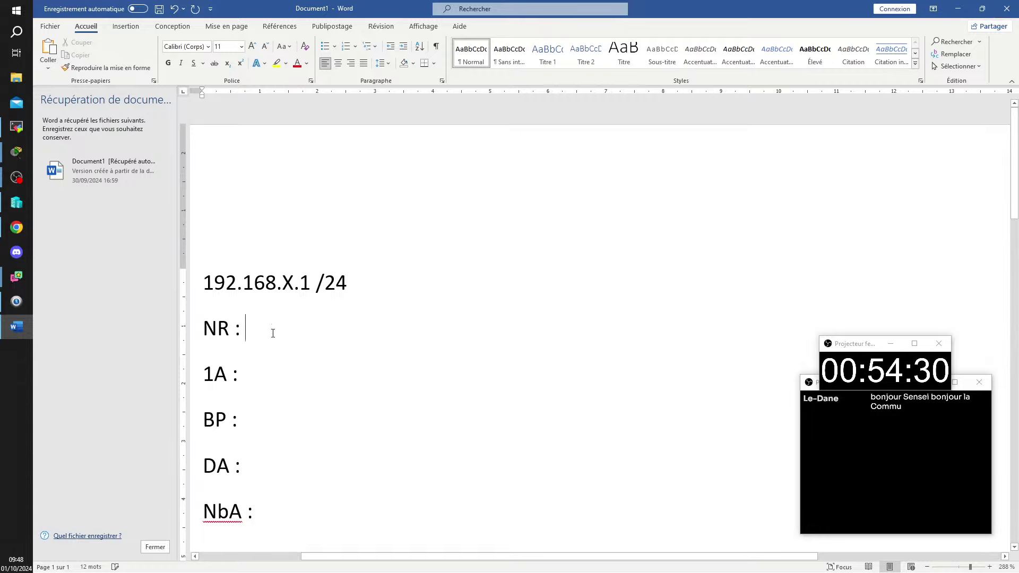
pyautogui.write('192.168.')
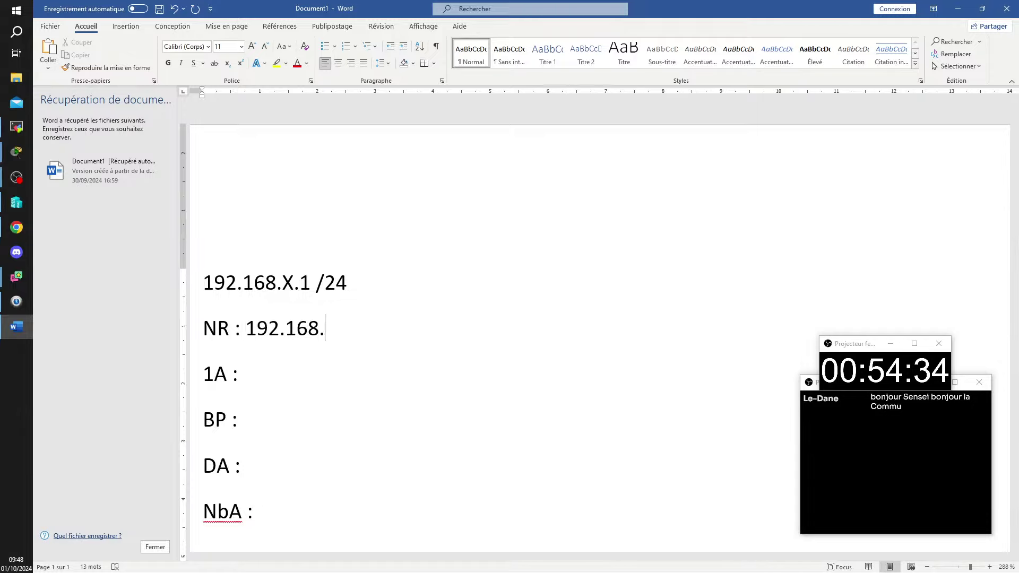
pyautogui.write('X.0')
pyautogui.press('Down')
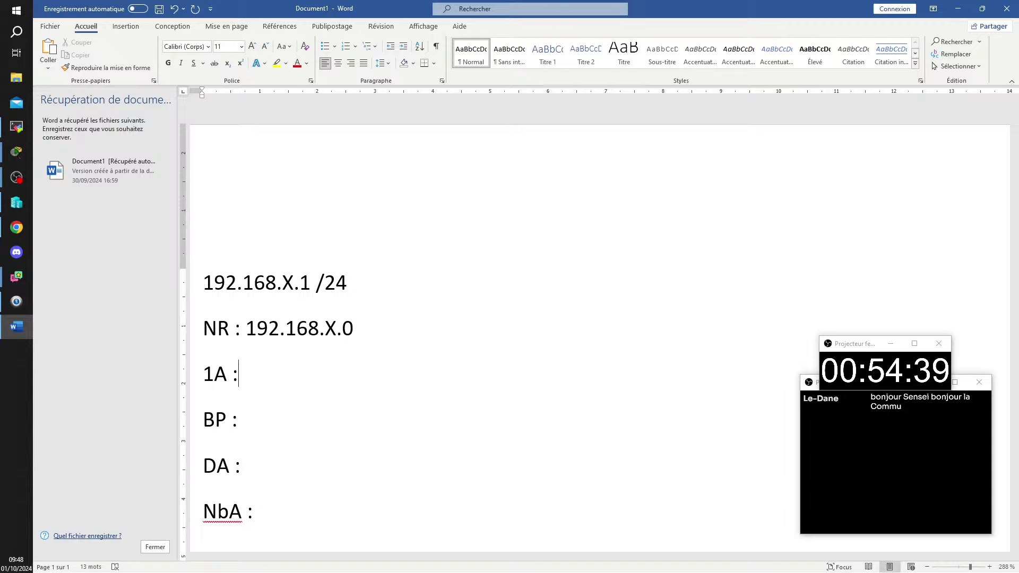
pyautogui.write('192.16')
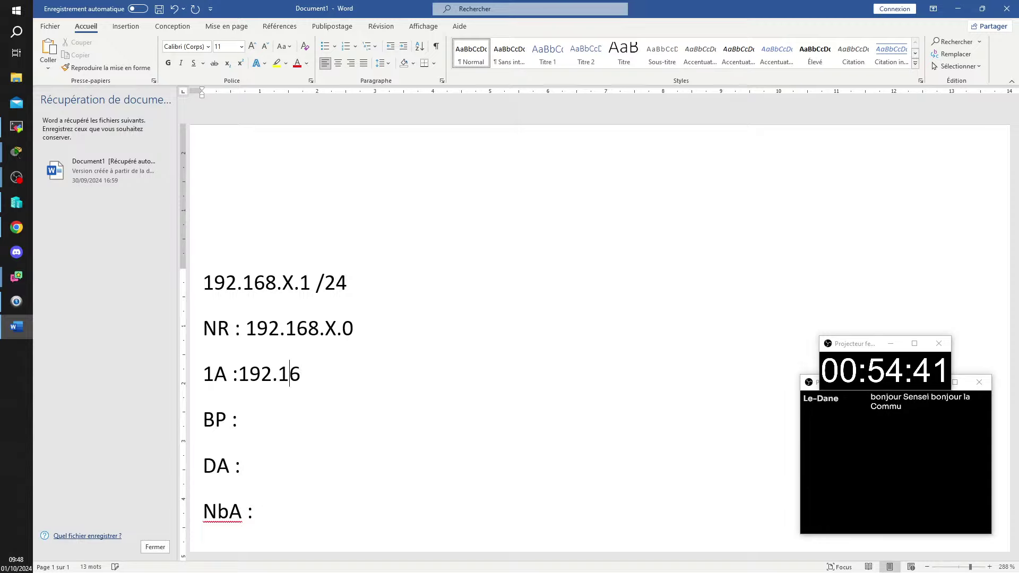
pyautogui.write('8.X.1')
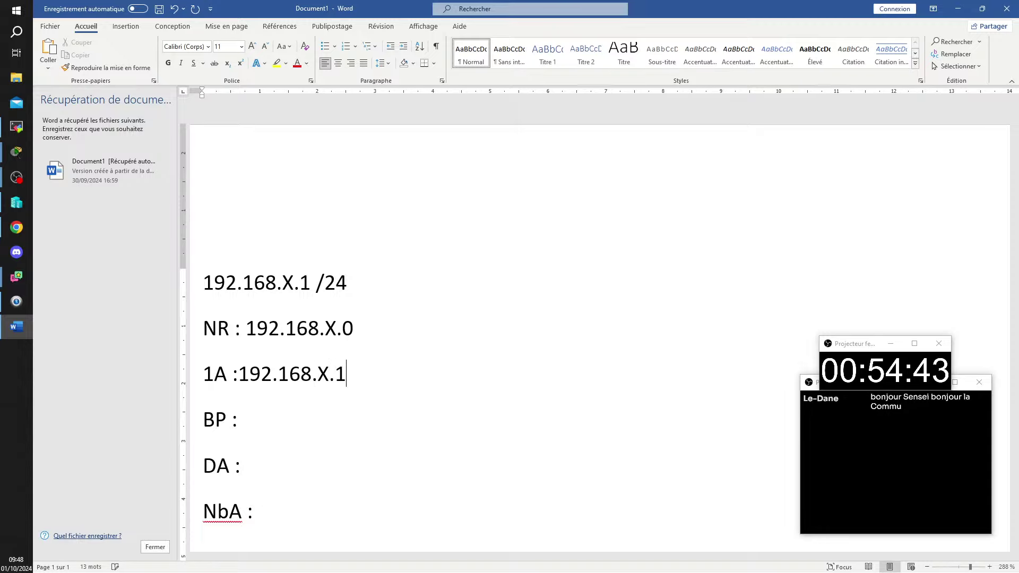
# Fill in 192.168.X.255 on the BP line and 192.168.X.254 on the DA line
pyautogui.click(238, 419)
pyautogui.write('192.168.')
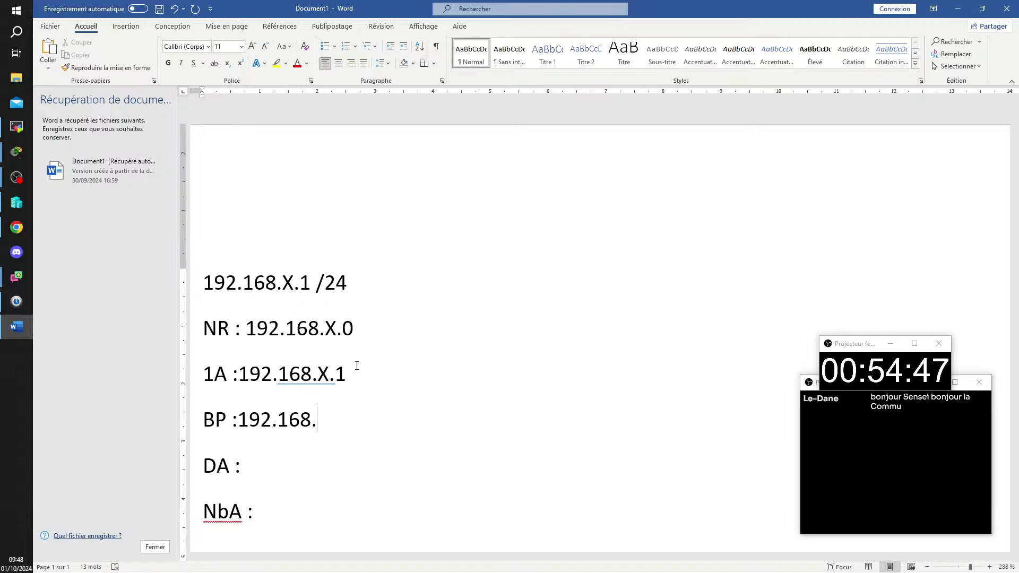
pyautogui.write('X.255')
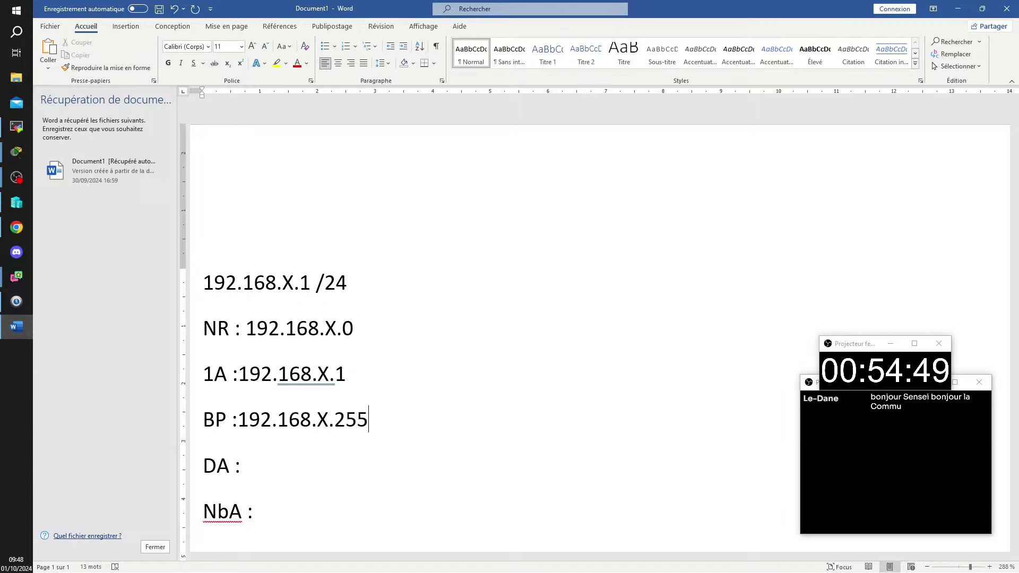
pyautogui.click(241, 466)
pyautogui.write('192')
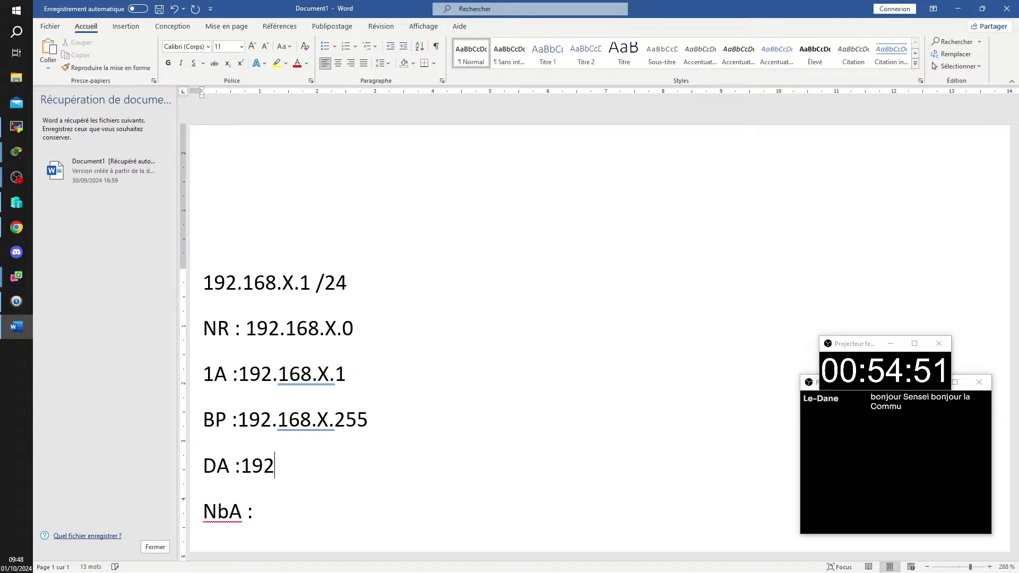
pyautogui.write('.168.X')
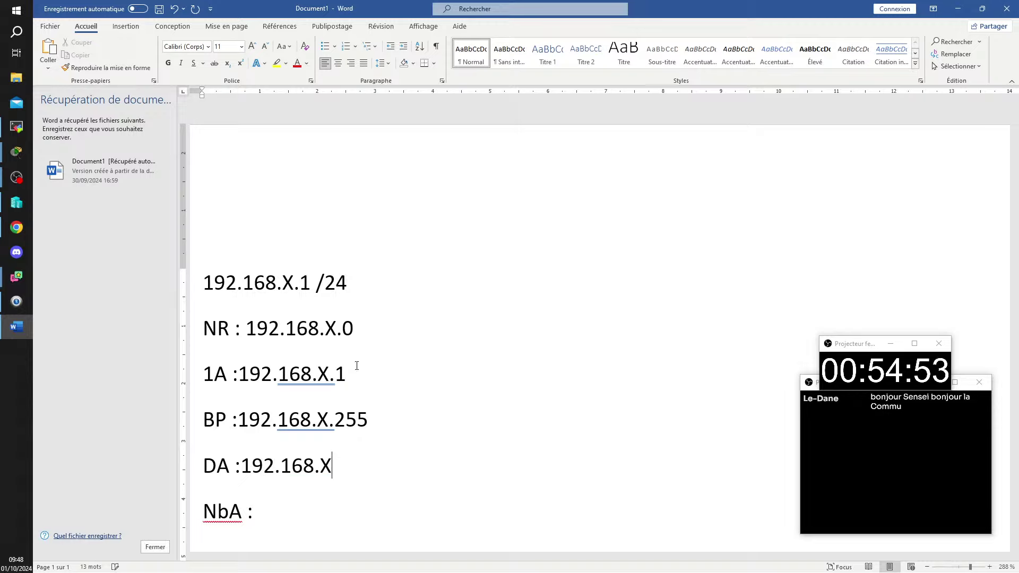
pyautogui.press('BackSpace')
pyautogui.write('14')
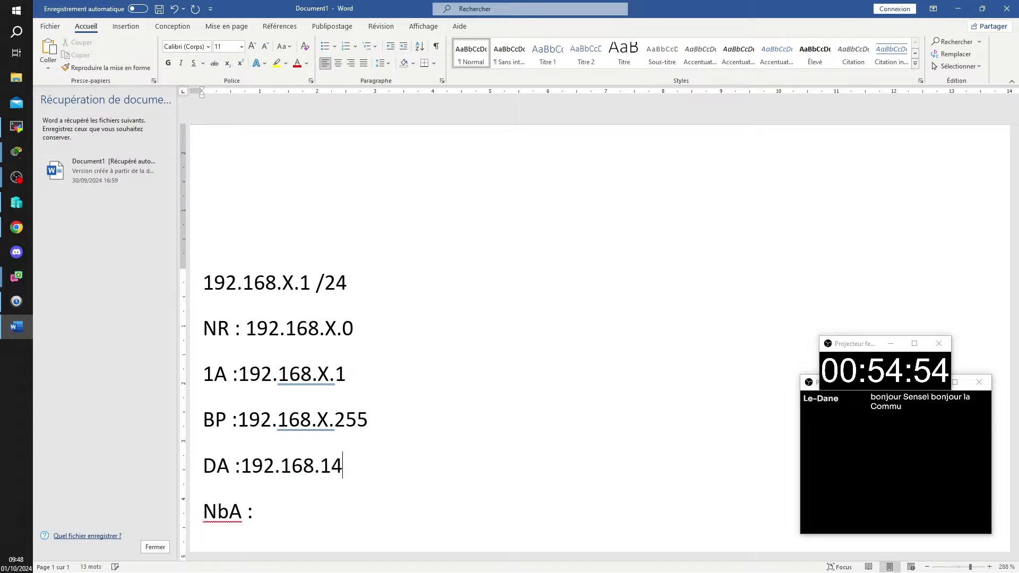
pyautogui.press('BackSpace')
pyautogui.press('BackSpace')
pyautogui.write('X.254')
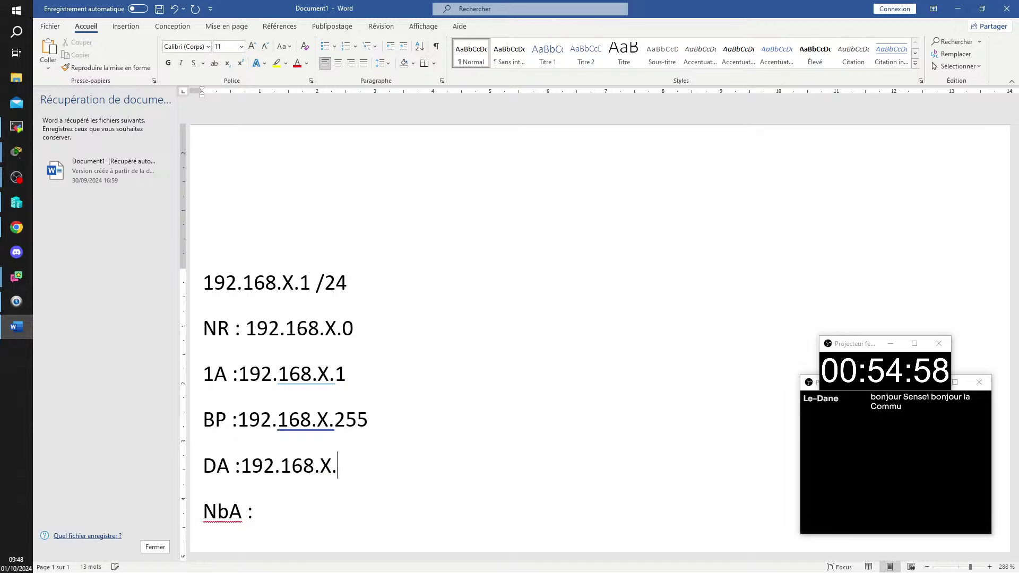
# Write the calculation 2^8 – 2 = 254 on the NbA line
pyautogui.click(253, 510)
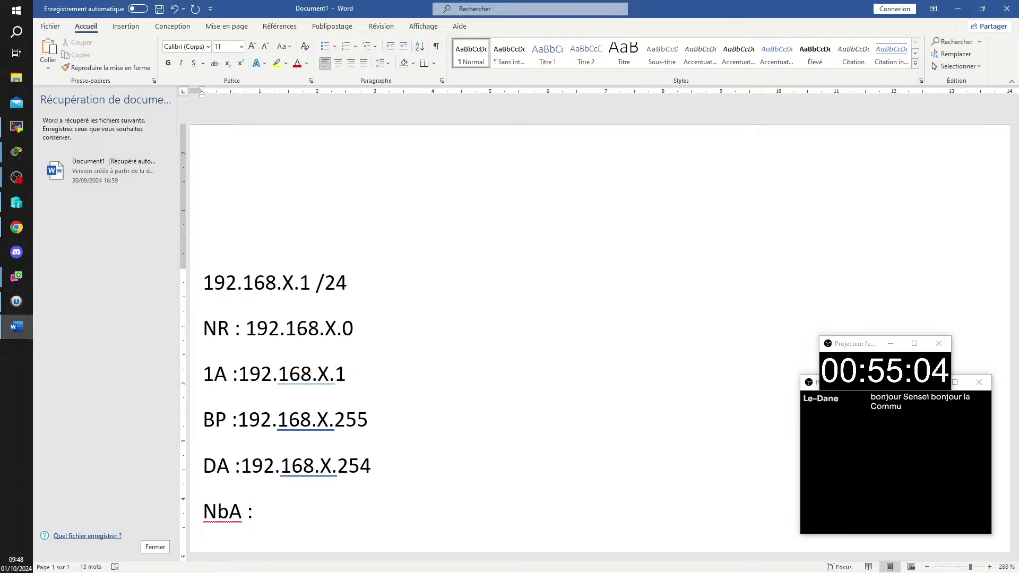
pyautogui.write('2^8 - ')
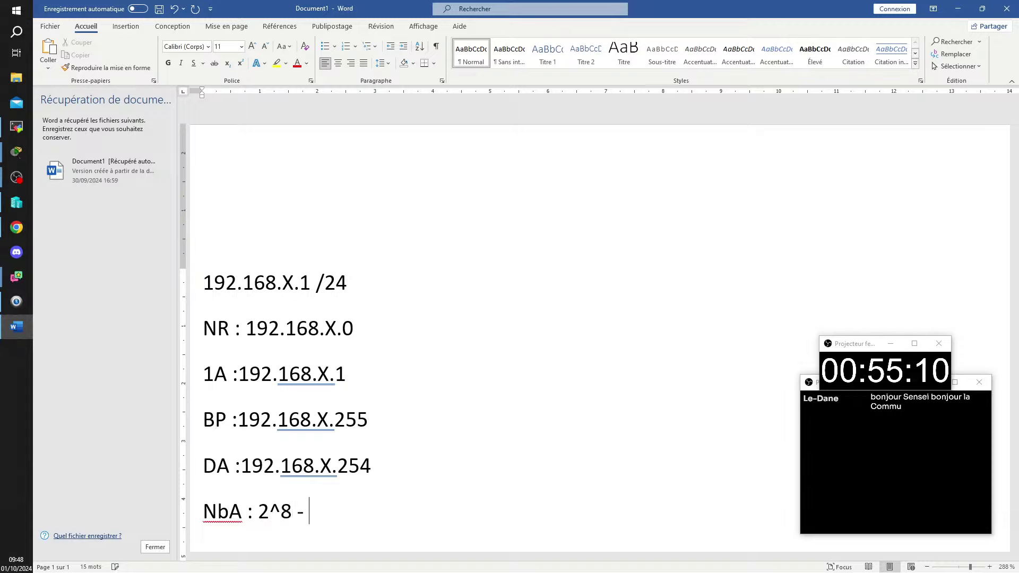
pyautogui.write('2 = ')
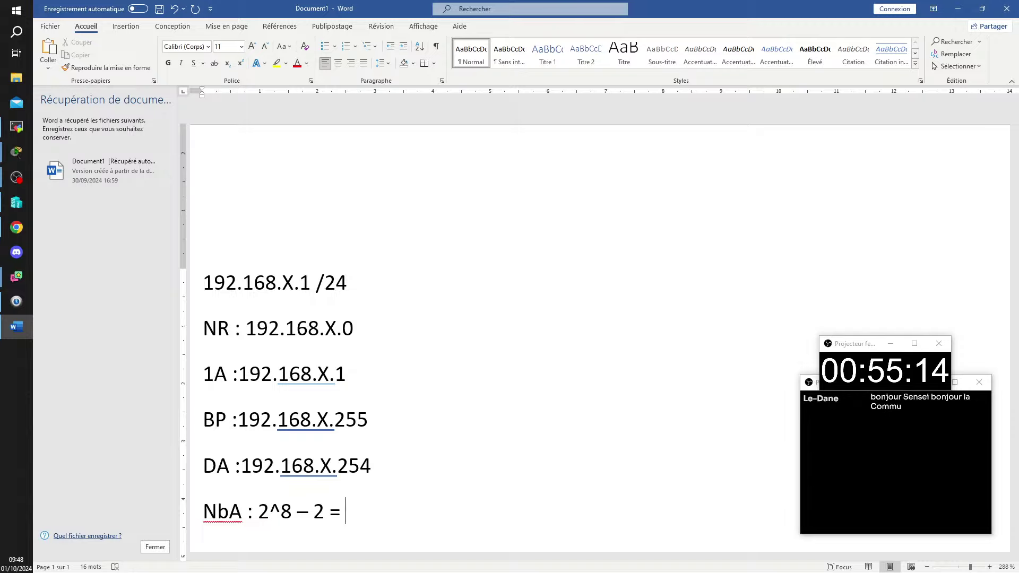
pyautogui.write('254')
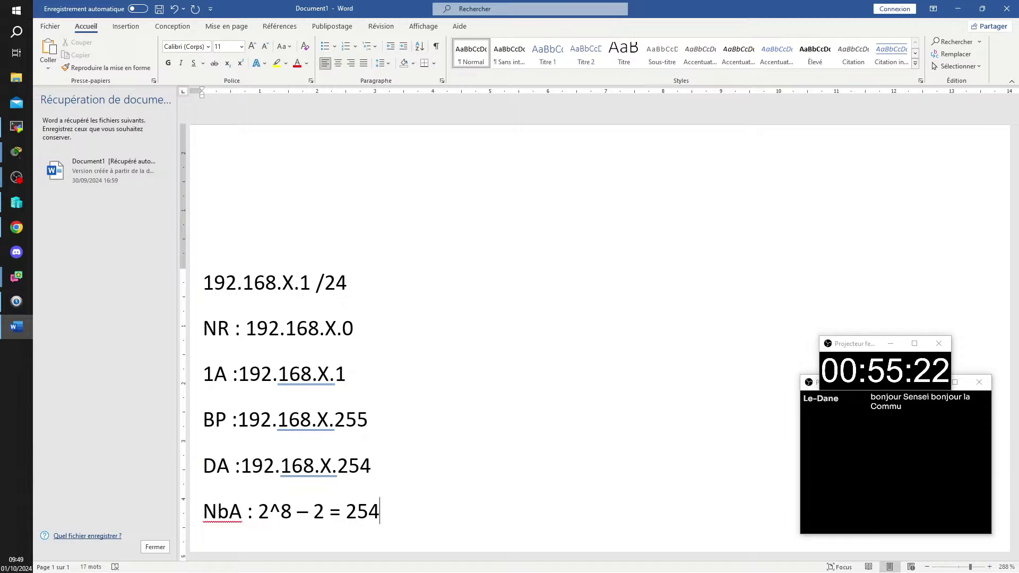
# Replace the result of the NbA calculation with the two alternatives 126 / 254
pyautogui.press('BackSpace')
pyautogui.press('BackSpace')
pyautogui.press('BackSpace')
pyautogui.press('BackSpace')
pyautogui.press('BackSpace')
pyautogui.write('124')
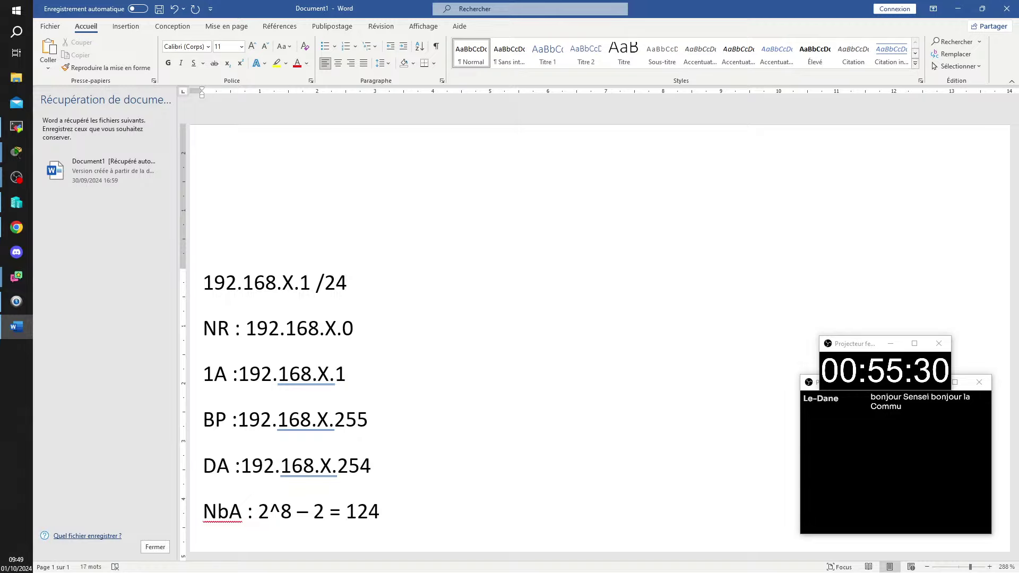
pyautogui.press('BackSpace')
pyautogui.write('6')
pyautogui.press('Up')
pyautogui.press('Up')
pyautogui.press('Up')
pyautogui.press('Up')
pyautogui.press('Down')
pyautogui.press('Down')
pyautogui.press('Down')
pyautogui.press('Down')
pyautogui.write('/')
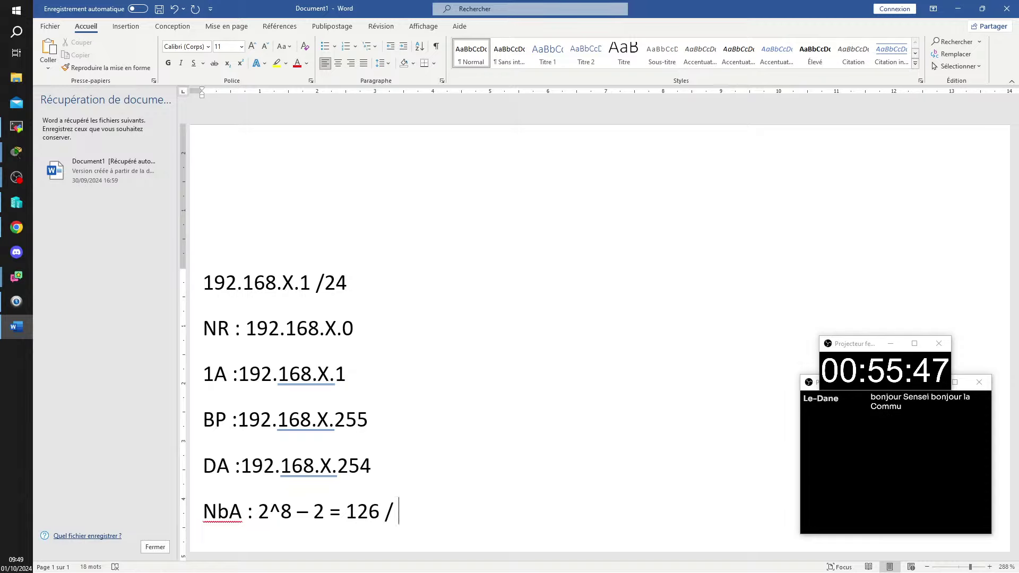
pyautogui.write('254')
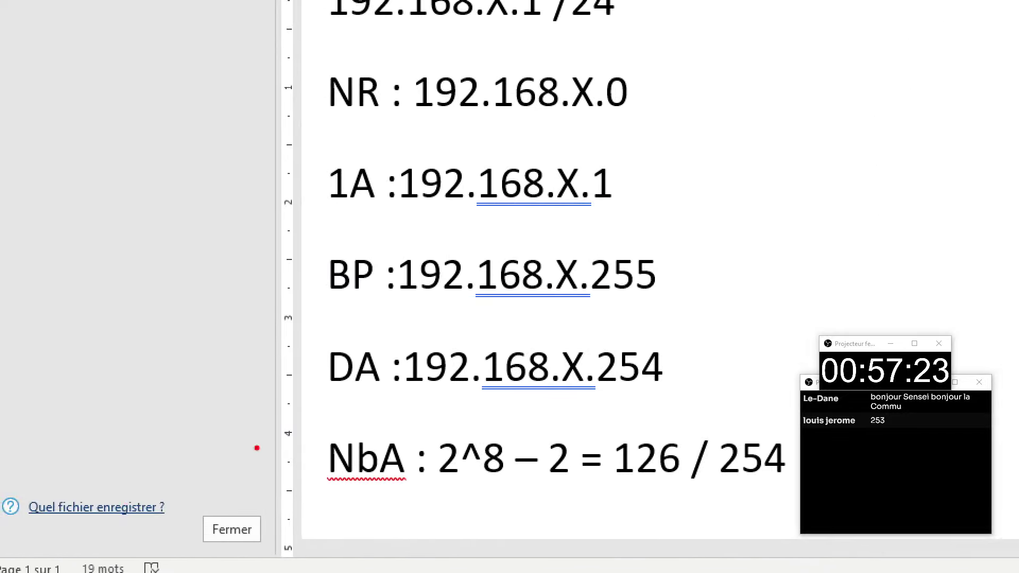
pyautogui.moveTo(276, 320); pyautogui.dragTo(789, 416)
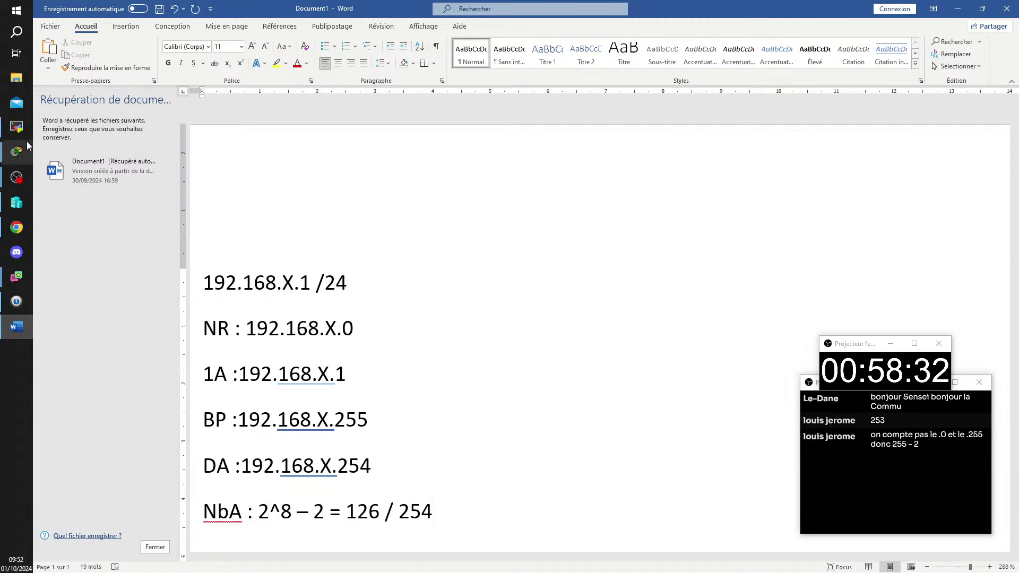
# Switch to Packet Tracer's Routeur01 window, turn on GigabitEthernet0/0/0, and set its IPv4 address to 192.168.29.254 with subnet mask 255.255.255.0
pyautogui.moveTo(16, 151)
pyautogui.click(97, 202)
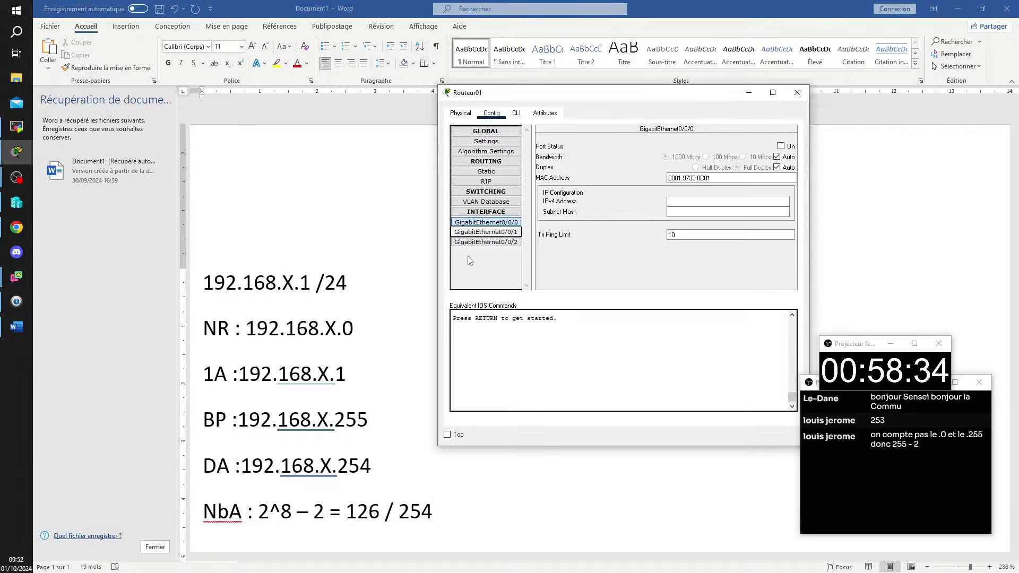
pyautogui.click(732, 204)
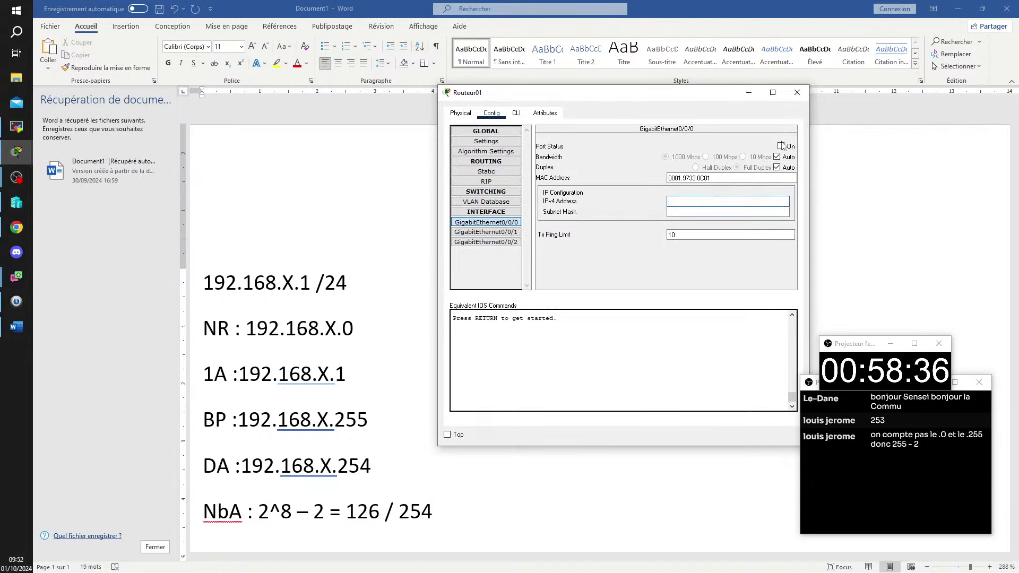
pyautogui.click(781, 146)
pyautogui.click(716, 200)
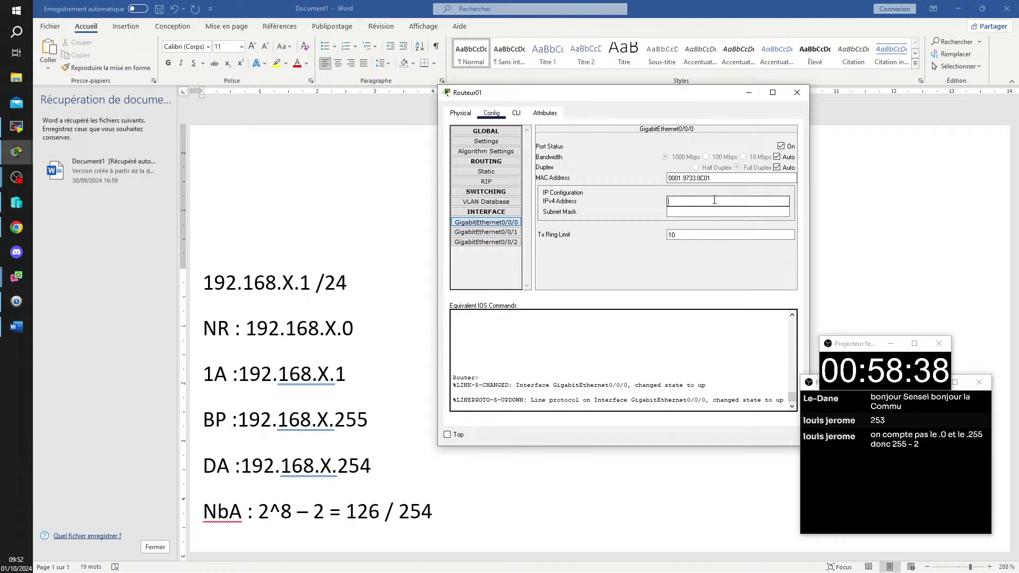
pyautogui.write('192')
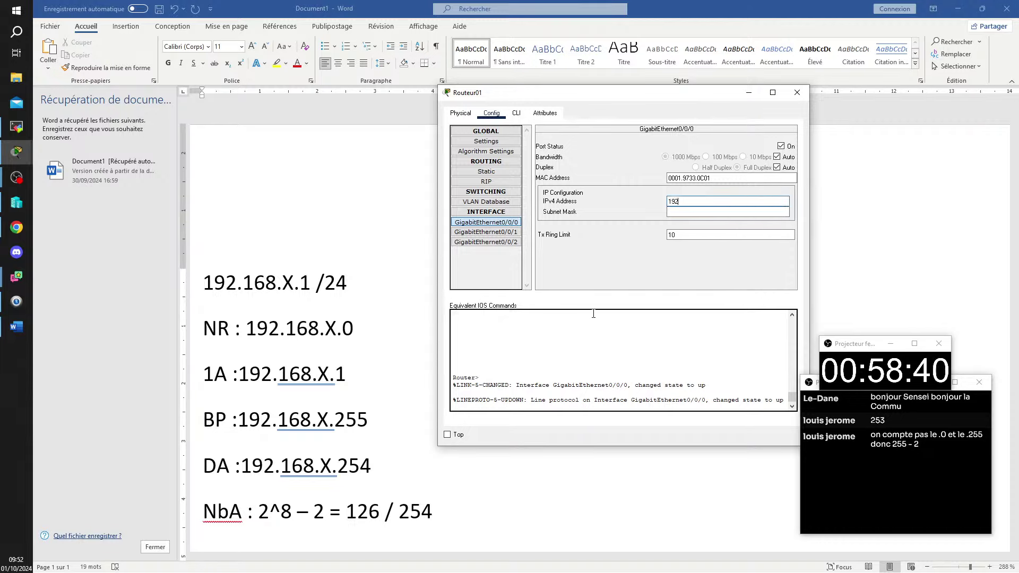
pyautogui.write('.168.29.254')
pyautogui.press('Tab')
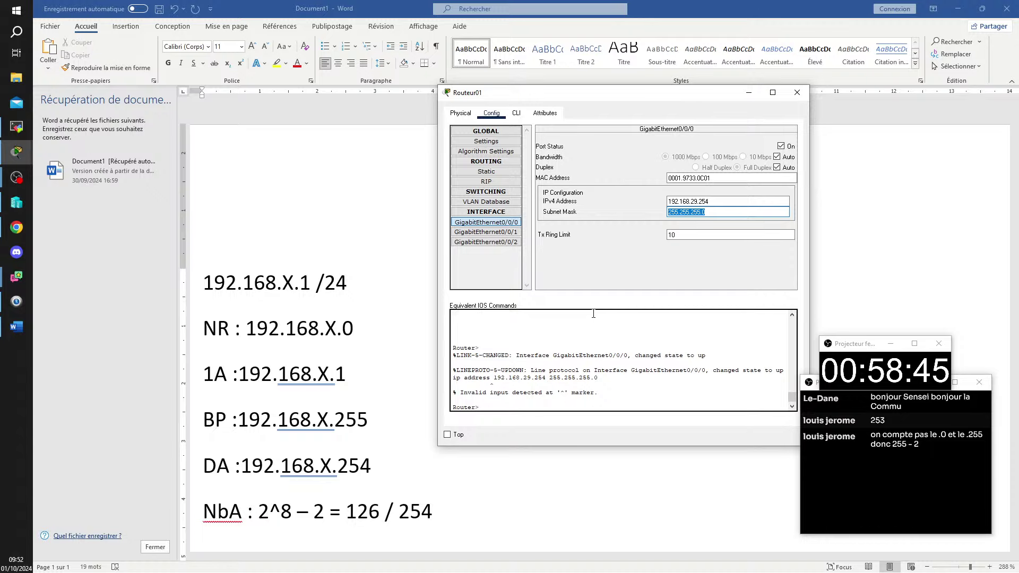
pyautogui.click(711, 211)
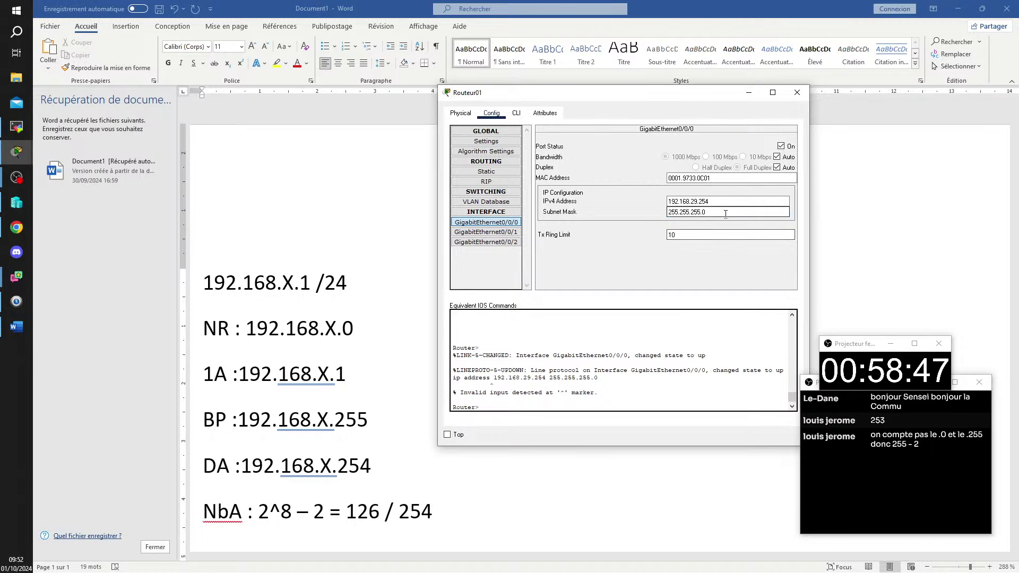
pyautogui.moveTo(16, 151)
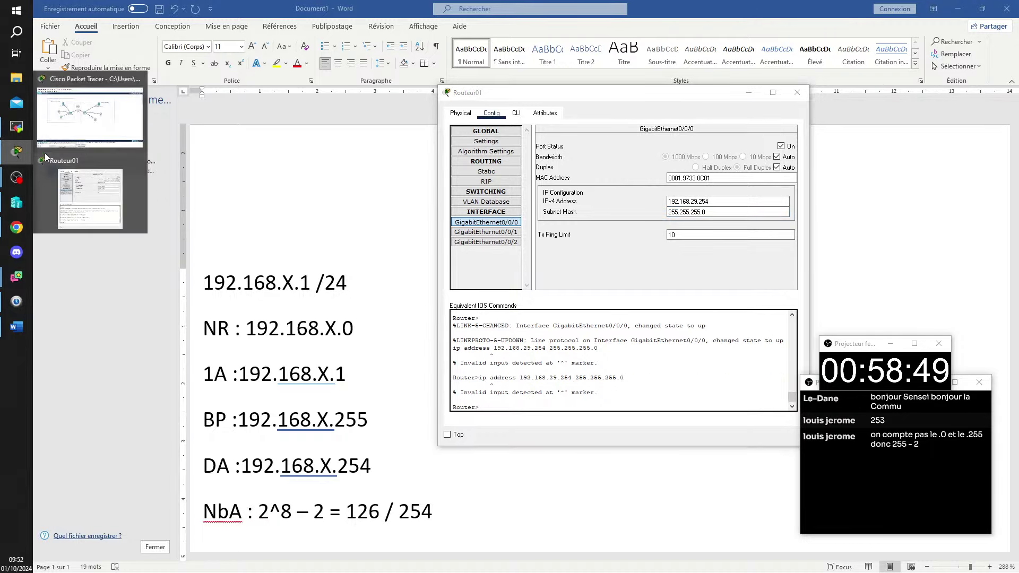
# Switch to the Packet Tracer workspace and check Routeur01's GigabitEthernet0/0/0 address settings
pyautogui.click(132, 115)
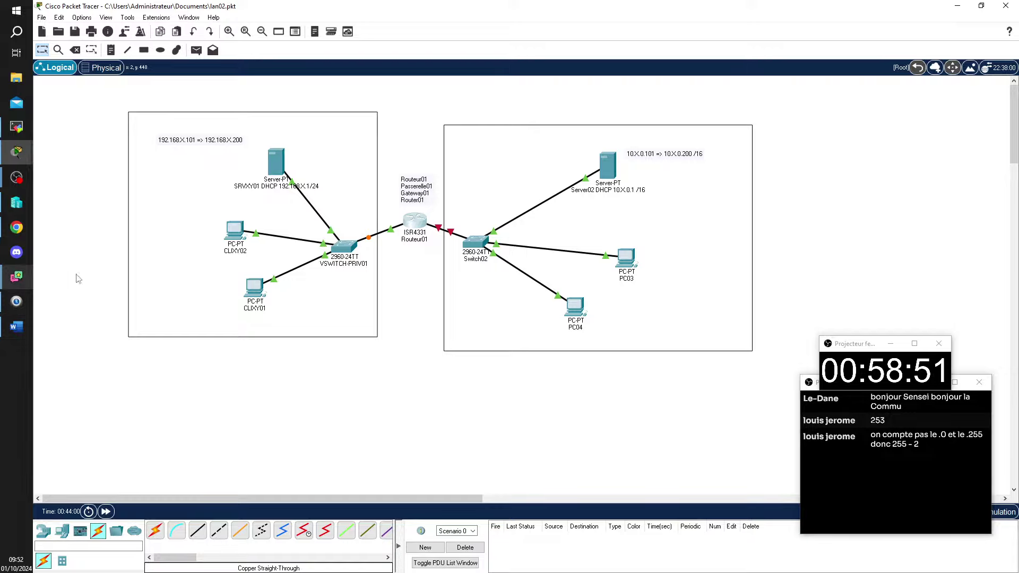
pyautogui.click(406, 229)
pyautogui.moveTo(513, 97); pyautogui.dragTo(534, 94)
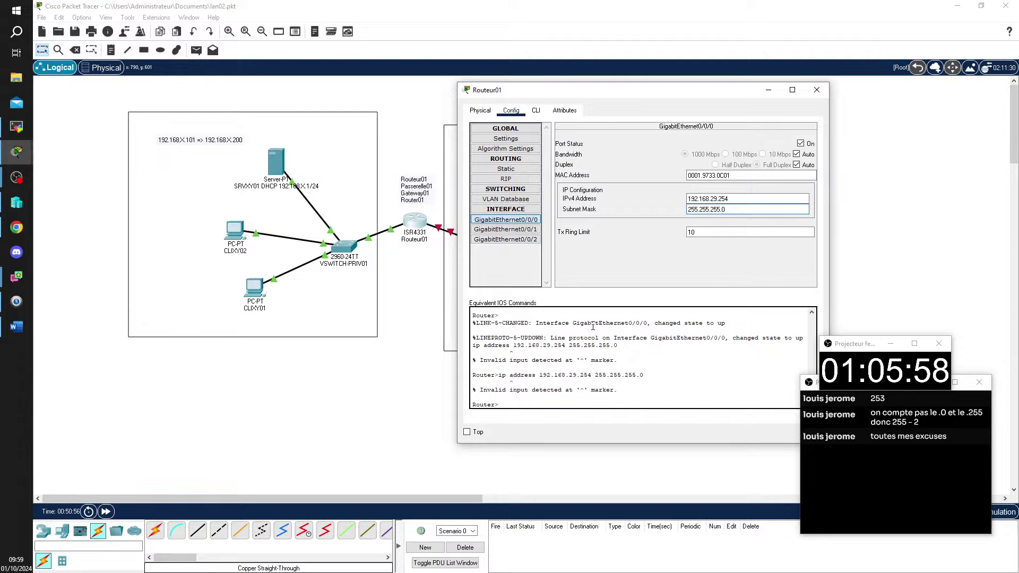
pyautogui.click(759, 198)
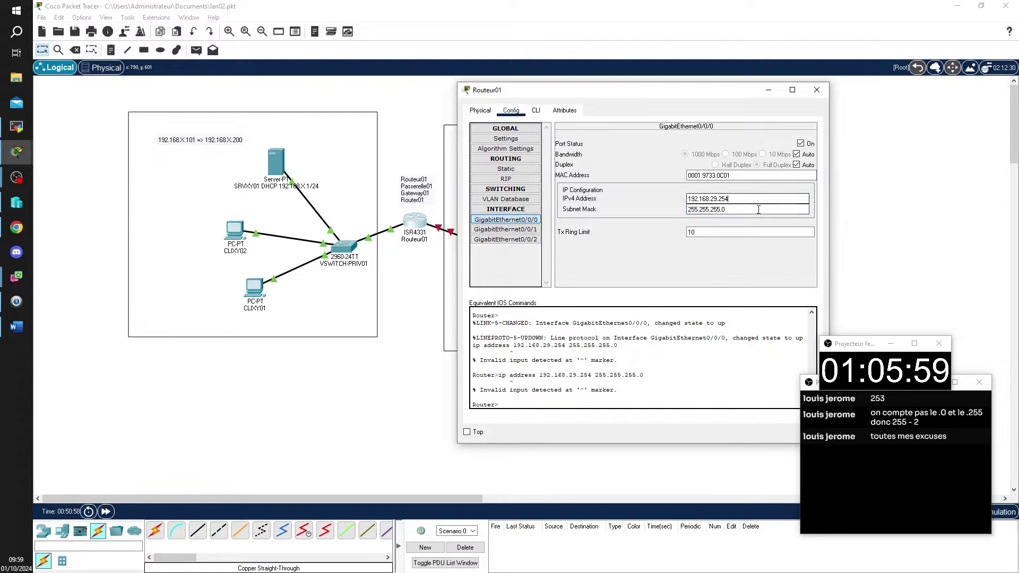
pyautogui.click(816, 90)
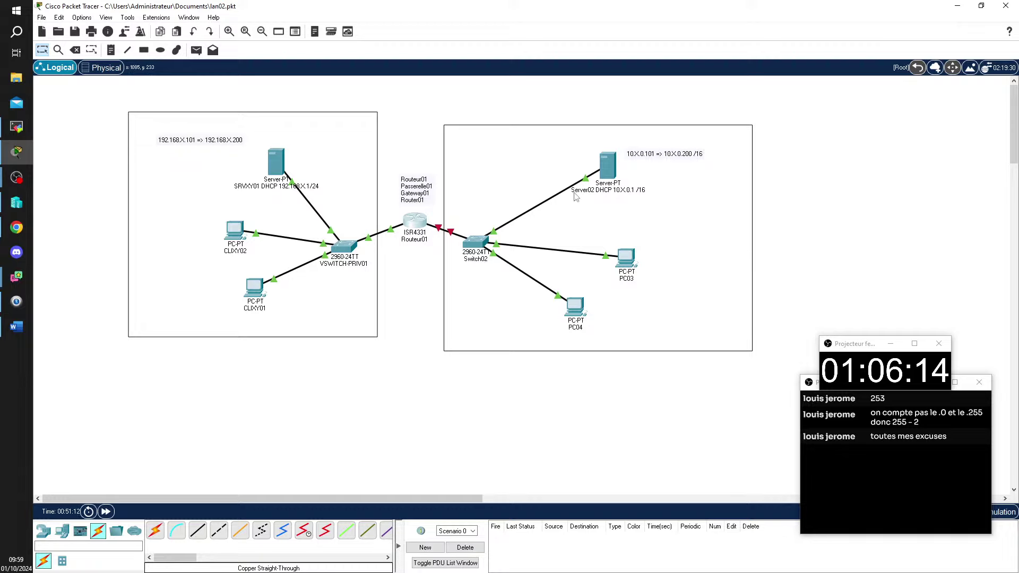
# Check the SRVXY01 server's IP settings with ipconfig in its Command Prompt
pyautogui.click(276, 166)
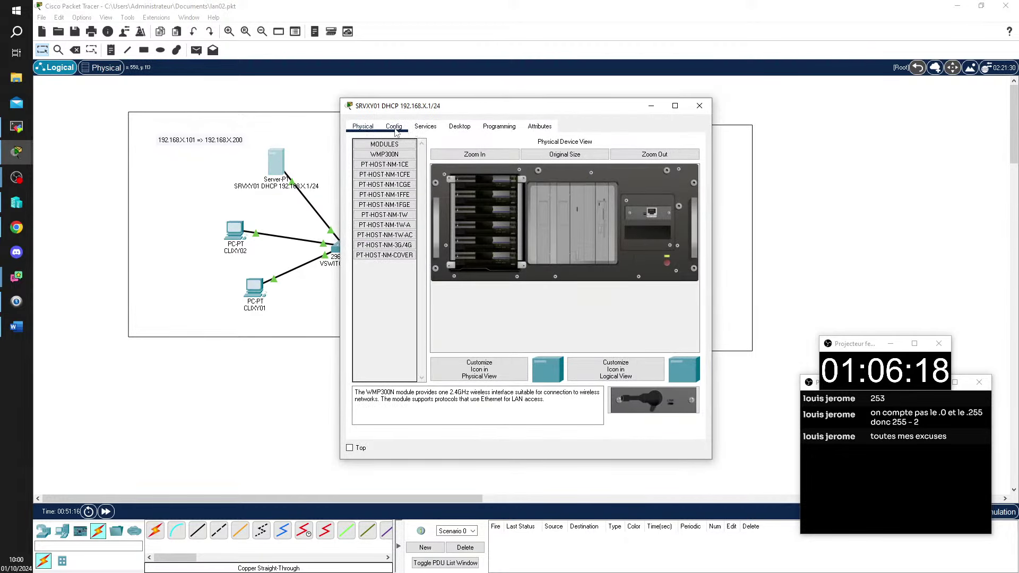
pyautogui.click(460, 127)
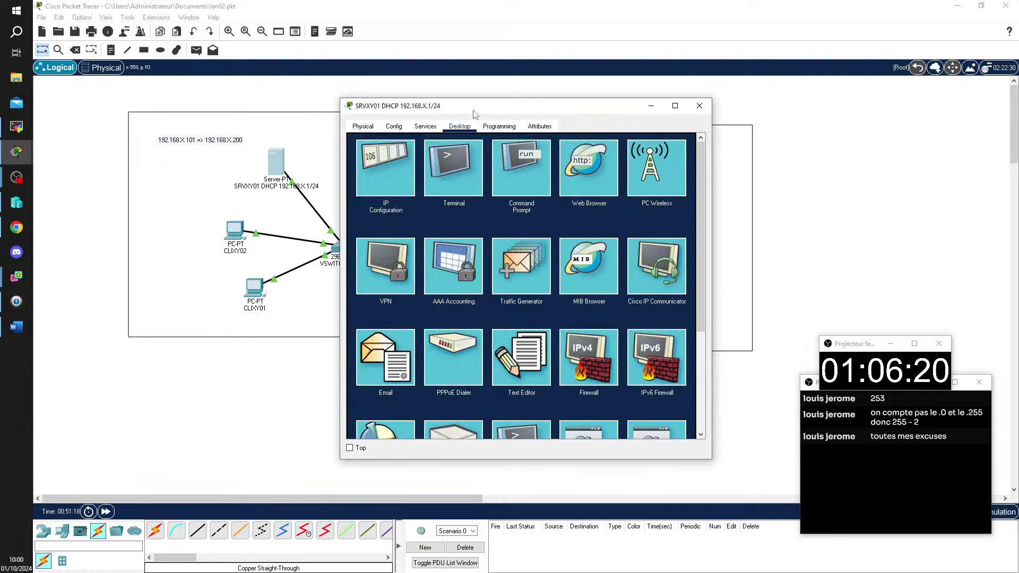
pyautogui.moveTo(478, 108); pyautogui.dragTo(671, 68)
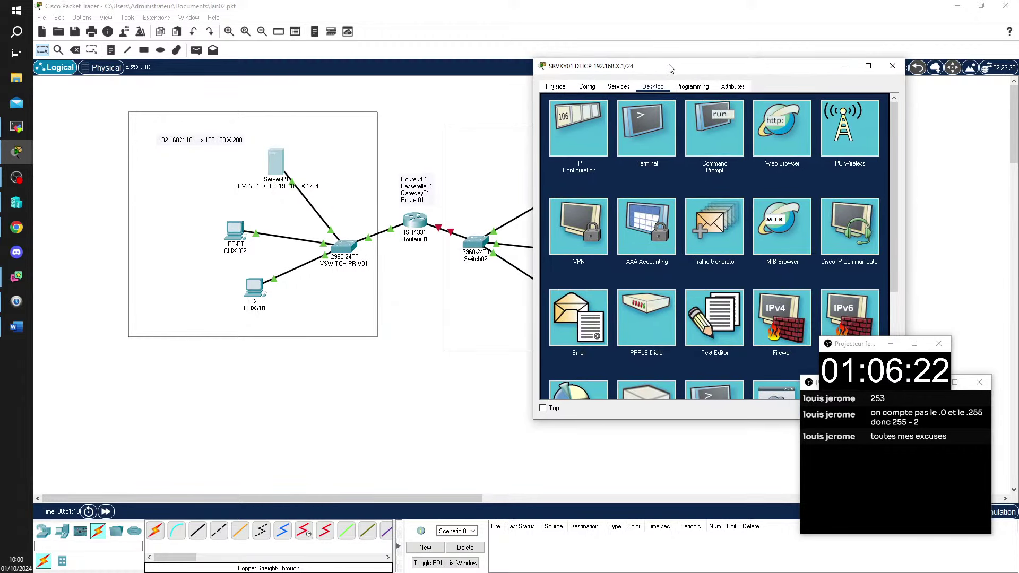
pyautogui.click(703, 123)
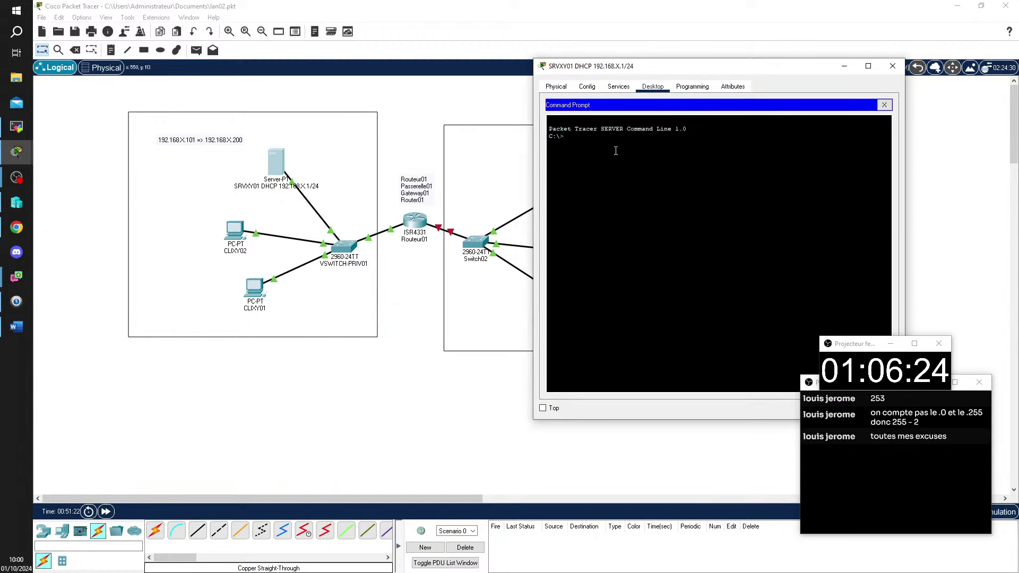
pyautogui.write('ipconfig')
pyautogui.press('Return')
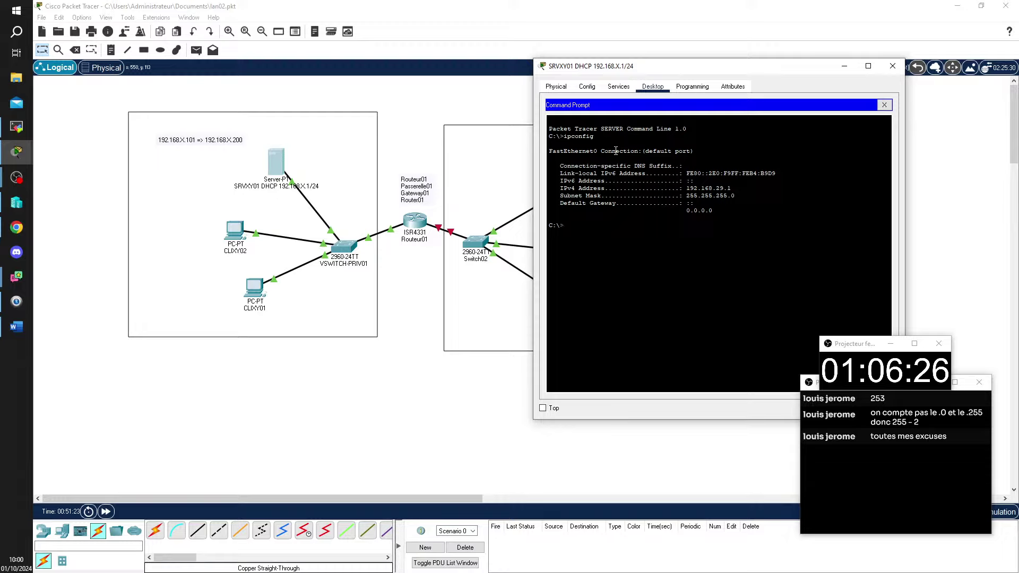
pyautogui.moveTo(690, 189); pyautogui.dragTo(732, 188)
pyautogui.click(655, 278)
# Ping the router's address 192.168.29.254 from the SRVXY01 server
pyautogui.write('ping ')
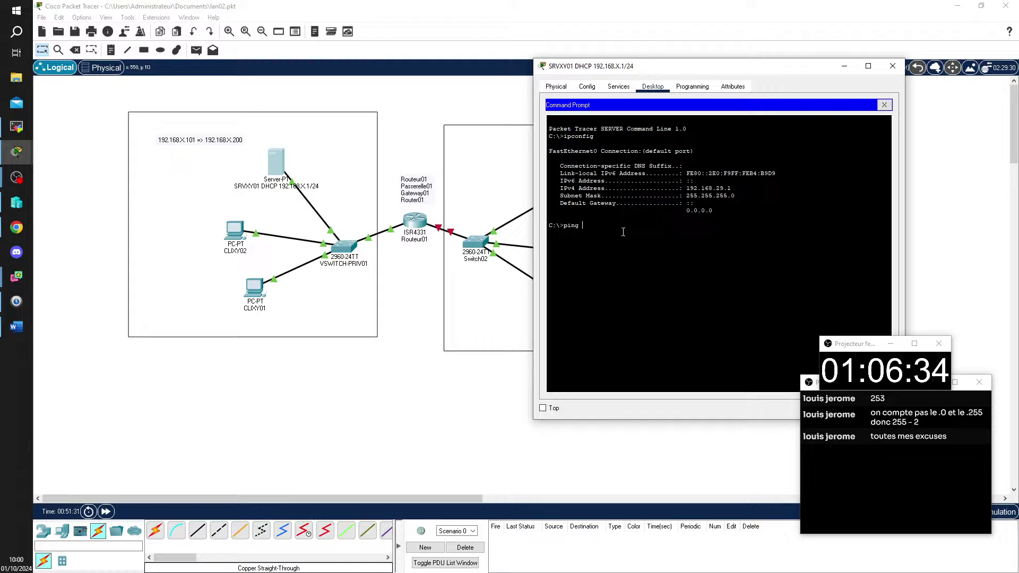
pyautogui.write('ping 192.168.29.254')
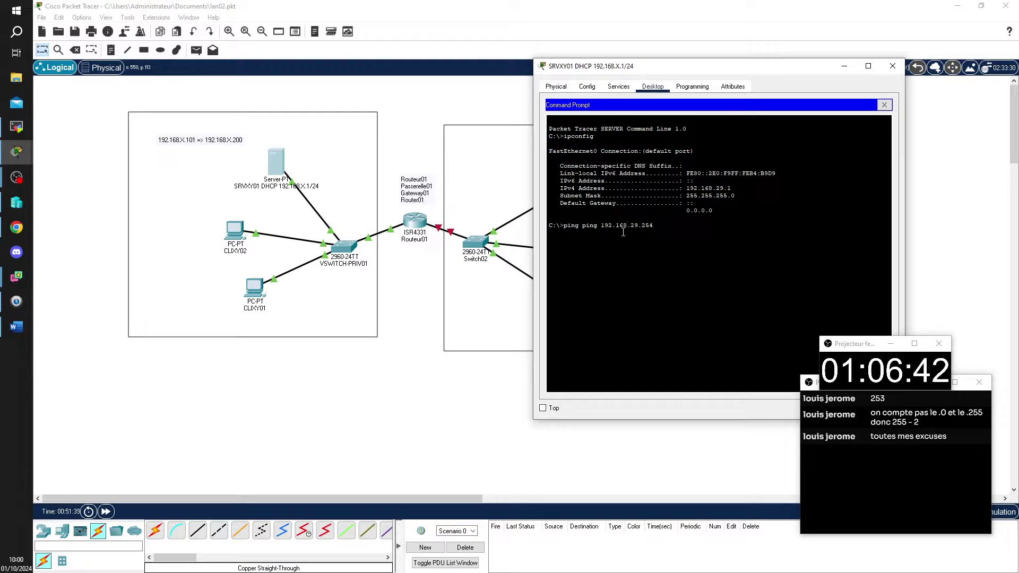
pyautogui.press('Return')
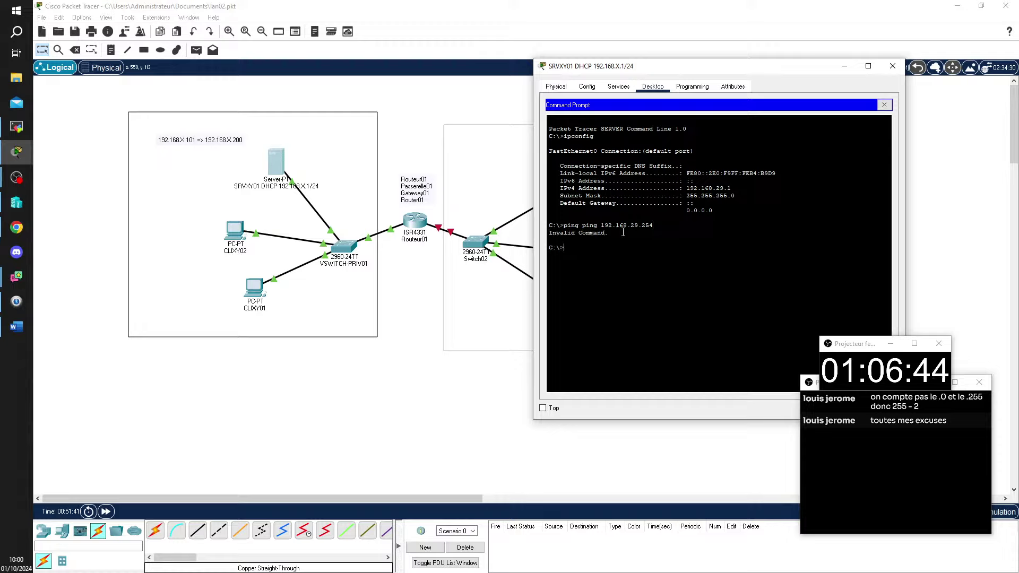
pyautogui.press('Up')
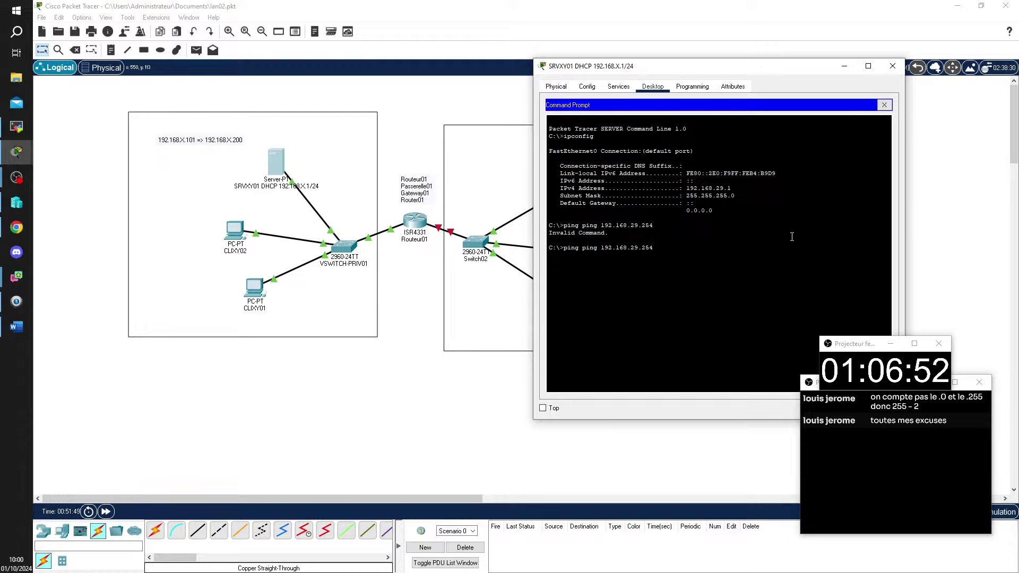
pyautogui.press('Right')
pyautogui.press('Right')
pyautogui.press('Left')
pyautogui.press('Left')
pyautogui.press('Left')
pyautogui.press('Left')
pyautogui.press('Left')
pyautogui.press('Left')
pyautogui.press('Left')
pyautogui.press('Left')
pyautogui.press('Left')
pyautogui.press('Left')
pyautogui.press('Left')
pyautogui.press('Left')
pyautogui.press('Left')
pyautogui.press('Left')
pyautogui.press('Left')
pyautogui.press('Left')
pyautogui.press('Left')
pyautogui.press('Left')
pyautogui.press('Right')
pyautogui.press('Right')
pyautogui.press('Right')
pyautogui.press('Right')
pyautogui.press('Delete')
pyautogui.press('Delete')
pyautogui.press('Delete')
pyautogui.press('Delete')
pyautogui.press('Delete')
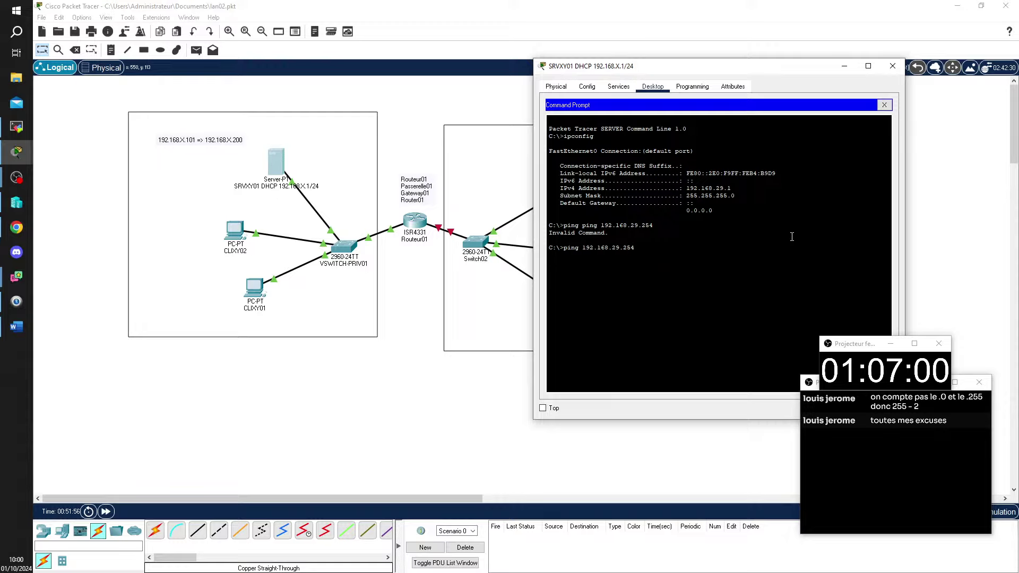
pyautogui.press('Return')
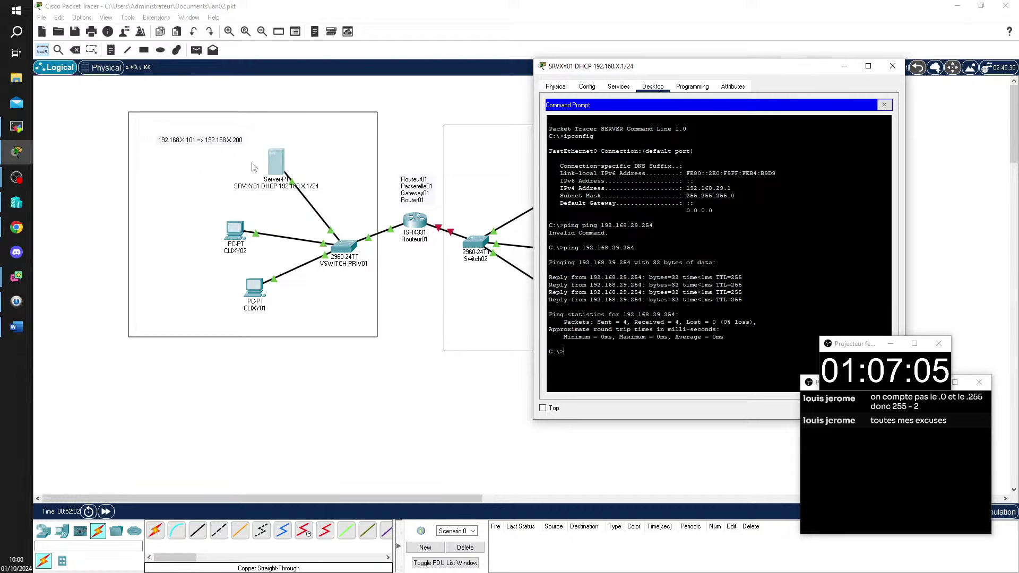
# Move the 192.168.X.101 => 192.168.X.200 label slightly up and to the left inside its LAN frame
pyautogui.moveTo(200, 143)
pyautogui.mouseDown()
pyautogui.moveTo(288, 183)
pyautogui.moveTo(278, 184)
pyautogui.moveTo(319, 224)
pyautogui.moveTo(383, 249)
pyautogui.moveTo(307, 225)
pyautogui.moveTo(318, 257)
pyautogui.moveTo(425, 220)
pyautogui.moveTo(190, 136)
pyautogui.mouseUp()
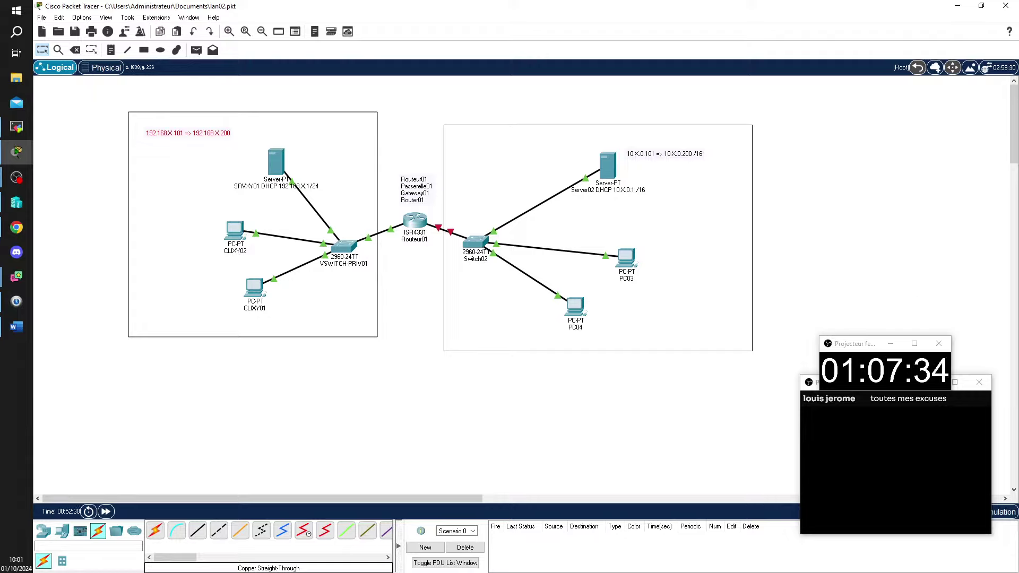
# Switch to the TSSR07 remote screen and correct Router0's GigabitEthernet0/0/0 IPv4 address to 192.168.7.254
pyautogui.hotkey('alt', 'Tab')
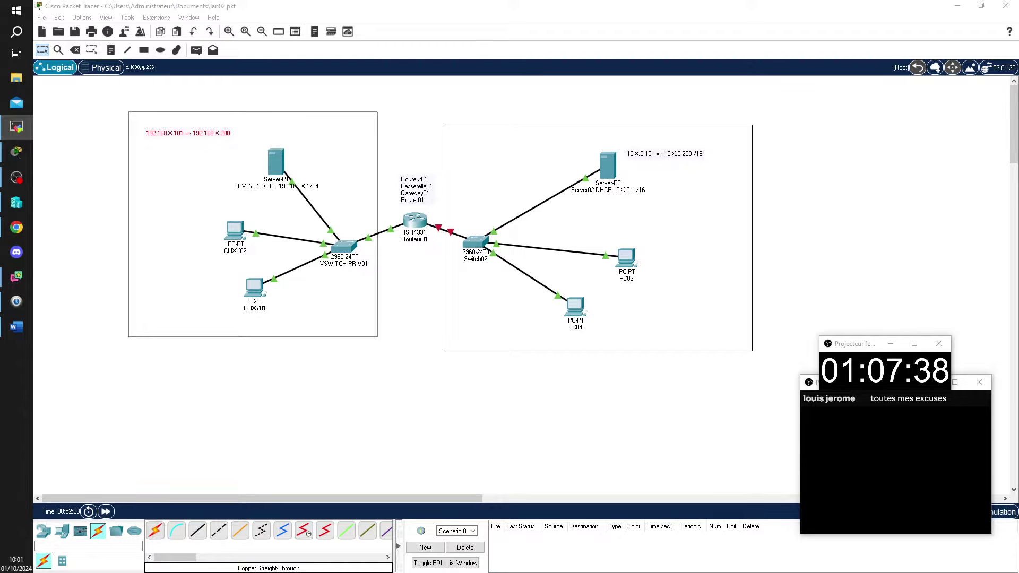
pyautogui.hotkey('alt', 'Tab')
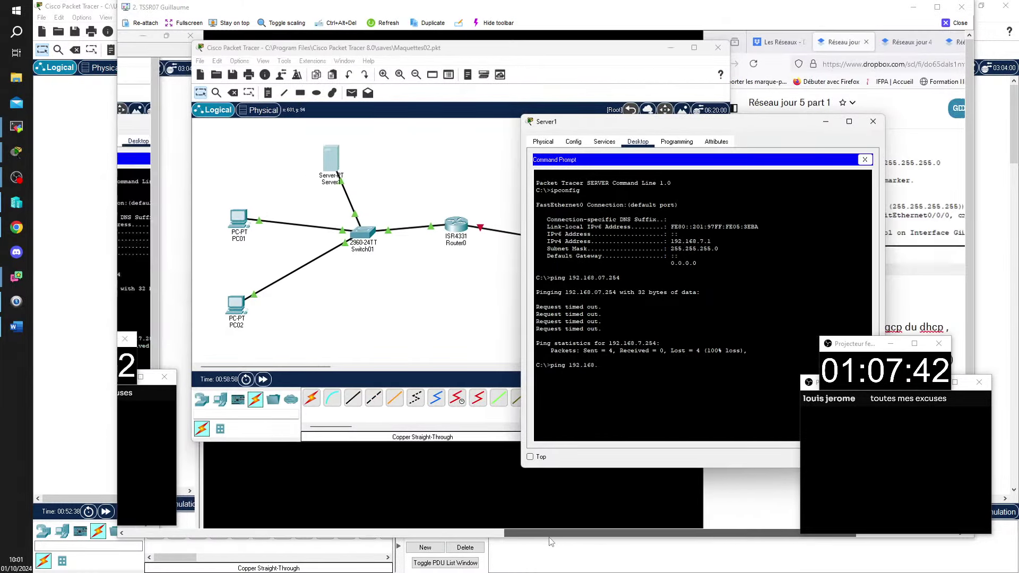
pyautogui.moveTo(550, 534); pyautogui.dragTo(600, 532)
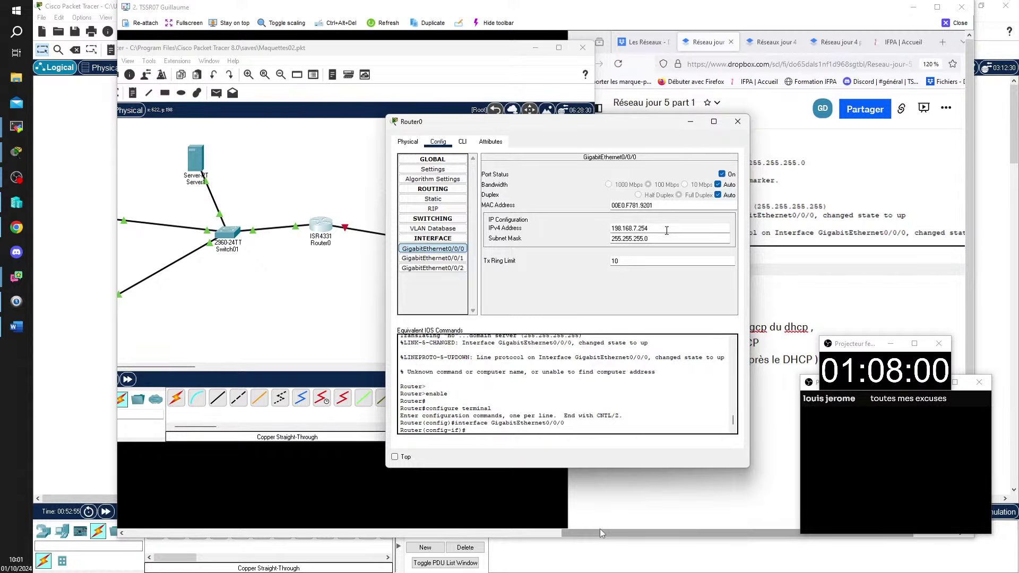
pyautogui.click(625, 232)
pyautogui.press('BackSpace')
pyautogui.write('2')
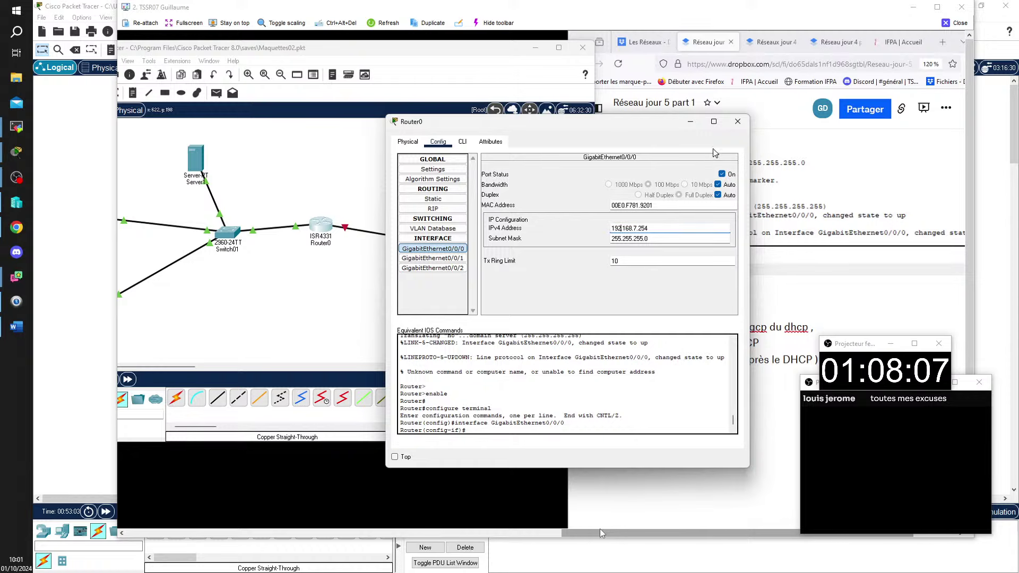
pyautogui.click(740, 123)
# Ping 192.168.07.254 from Server1 on the remote screen, and close the remote session
pyautogui.click(195, 160)
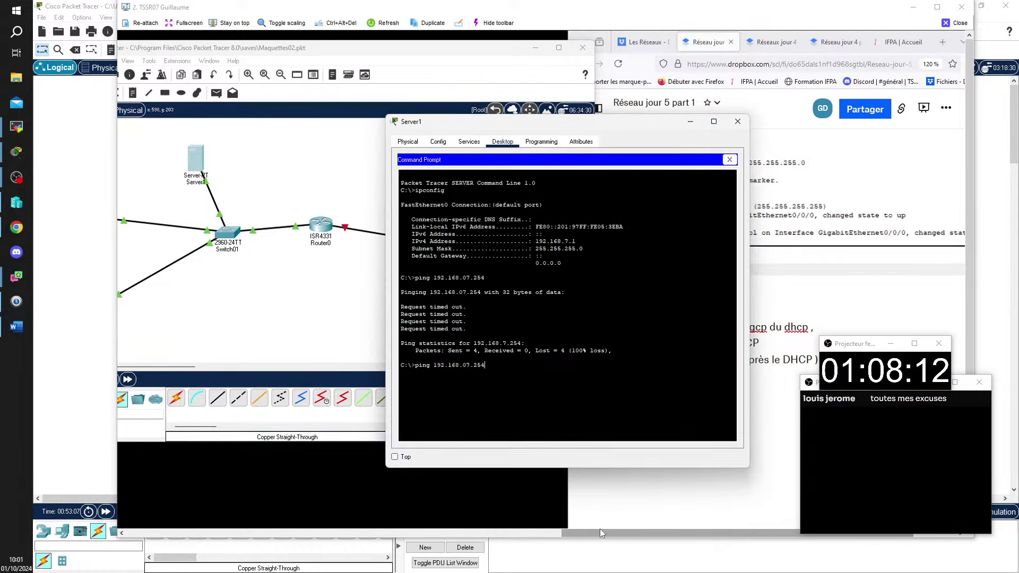
pyautogui.press('Return')
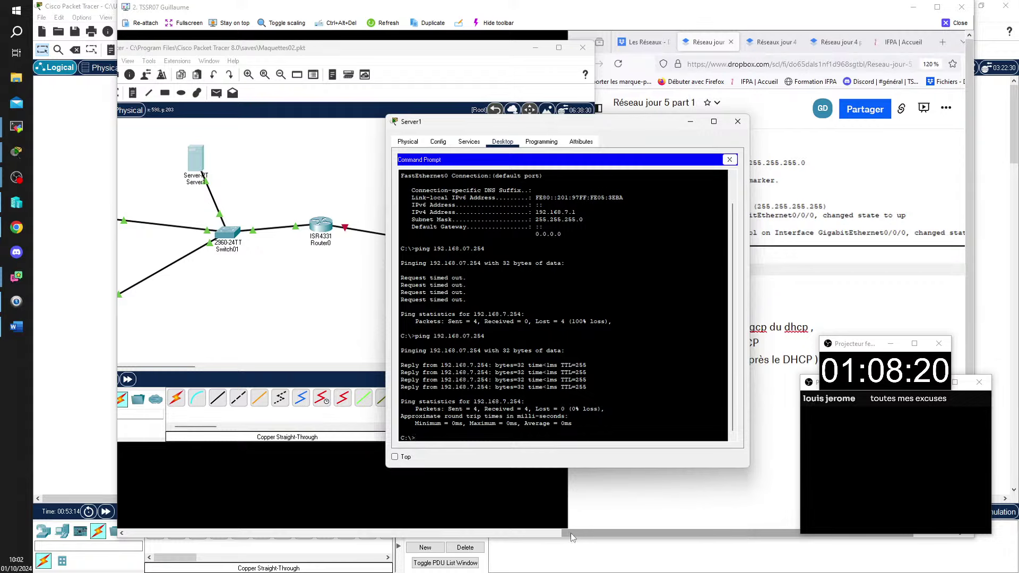
pyautogui.click(955, 22)
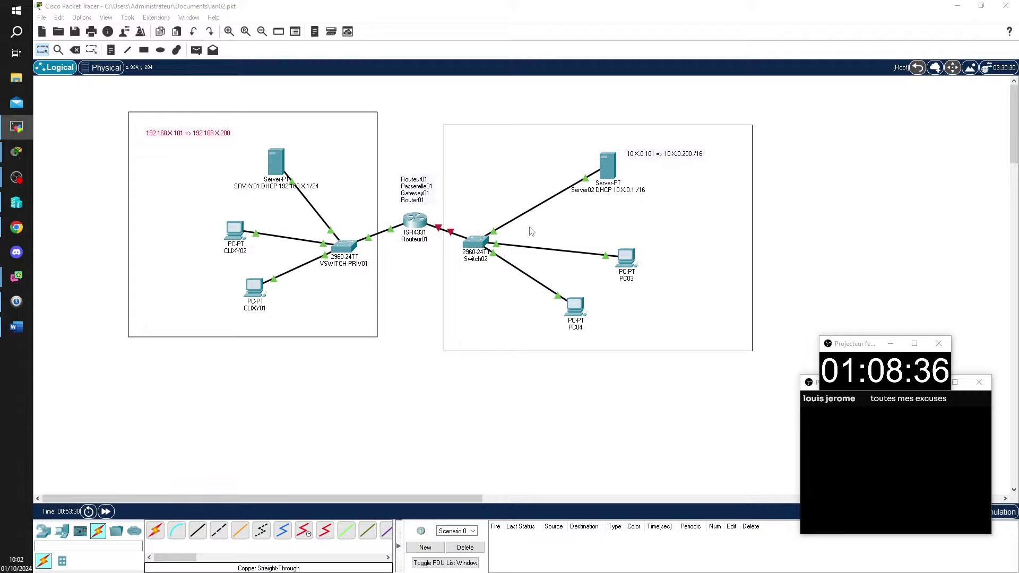
# Open Routeur01's configuration and turn on its GigabitEthernet0/0/1 port
pyautogui.click(424, 227)
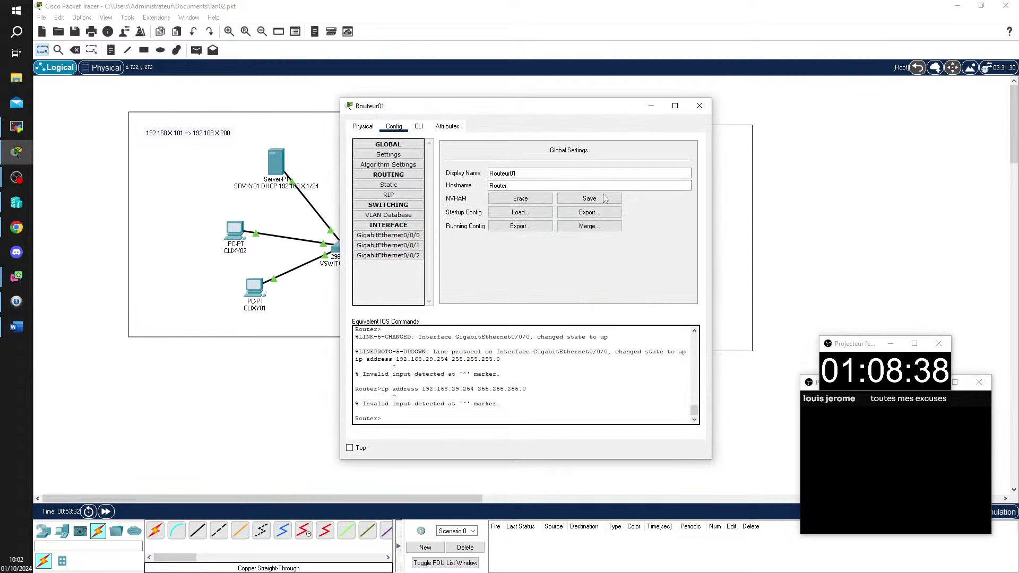
pyautogui.moveTo(492, 108); pyautogui.dragTo(753, 90)
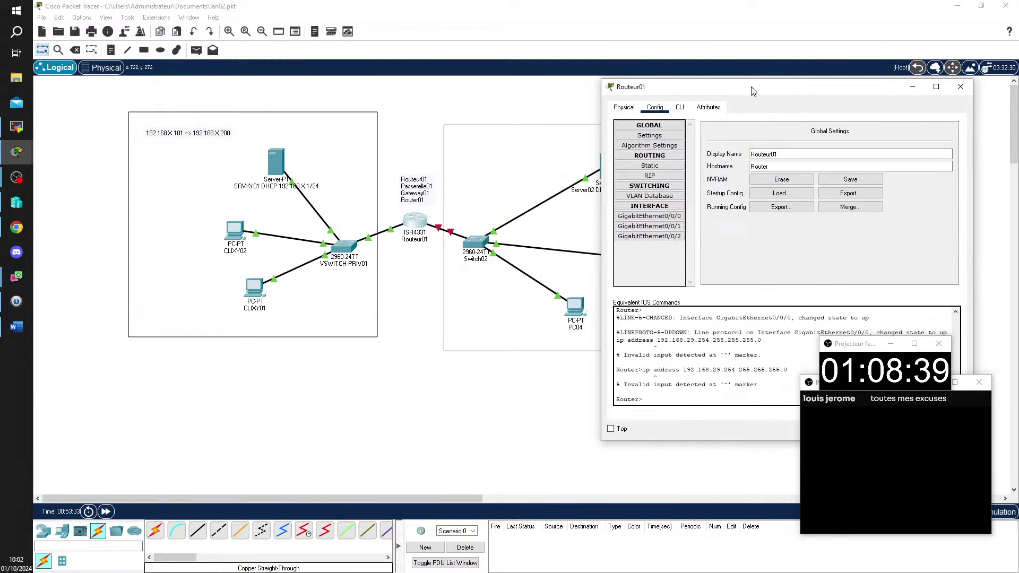
pyautogui.click(680, 225)
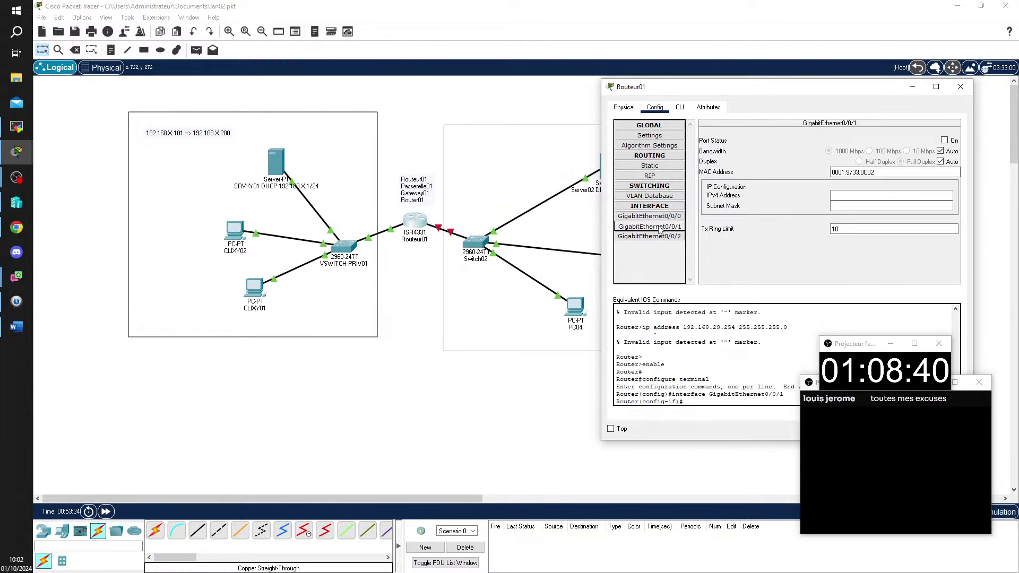
pyautogui.click(945, 141)
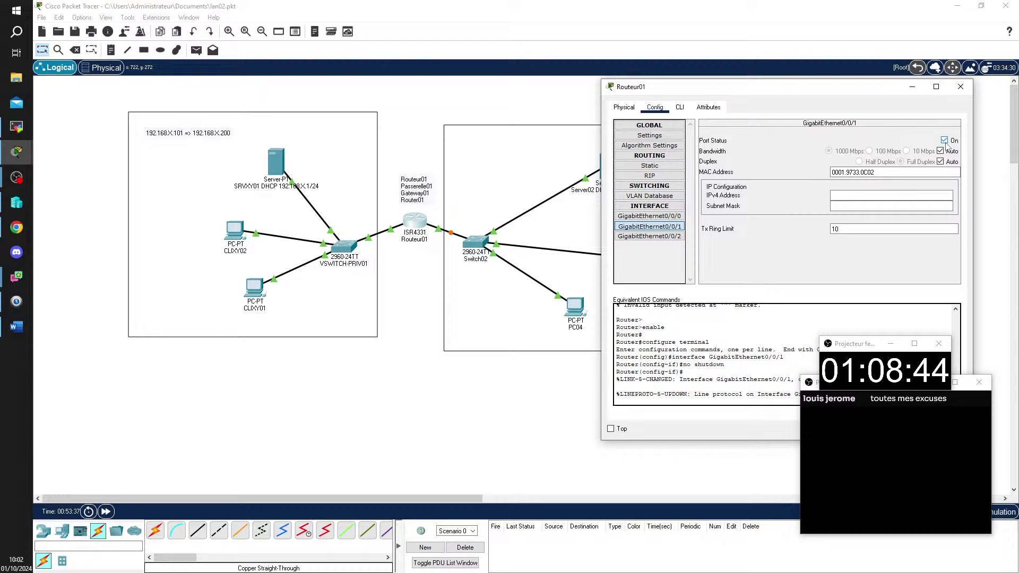
# Set GigabitEthernet0/0/1's IPv4 address to 10.29.255.254 with subnet mask 255.255.0.0
pyautogui.click(869, 196)
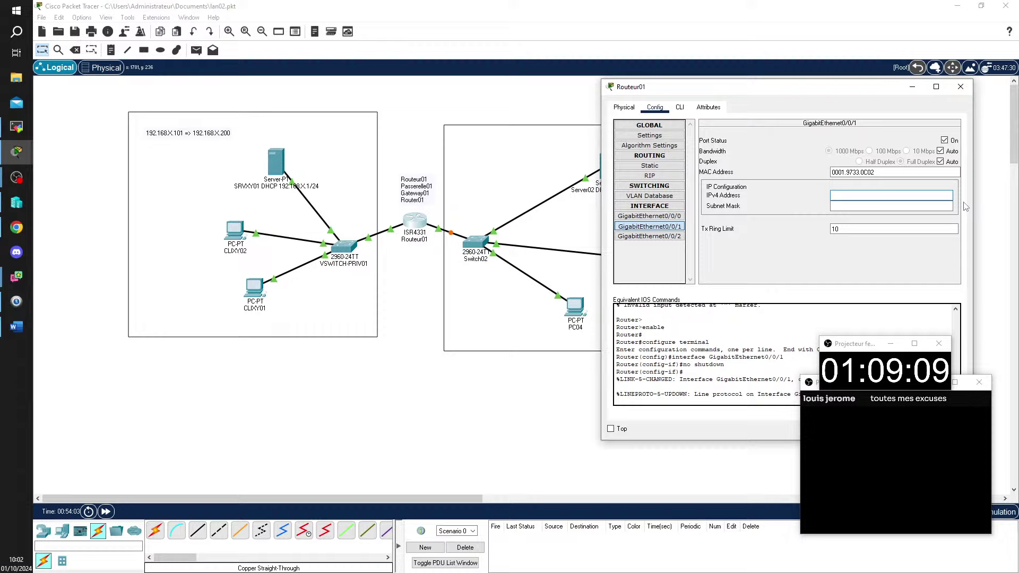
pyautogui.write('10.29')
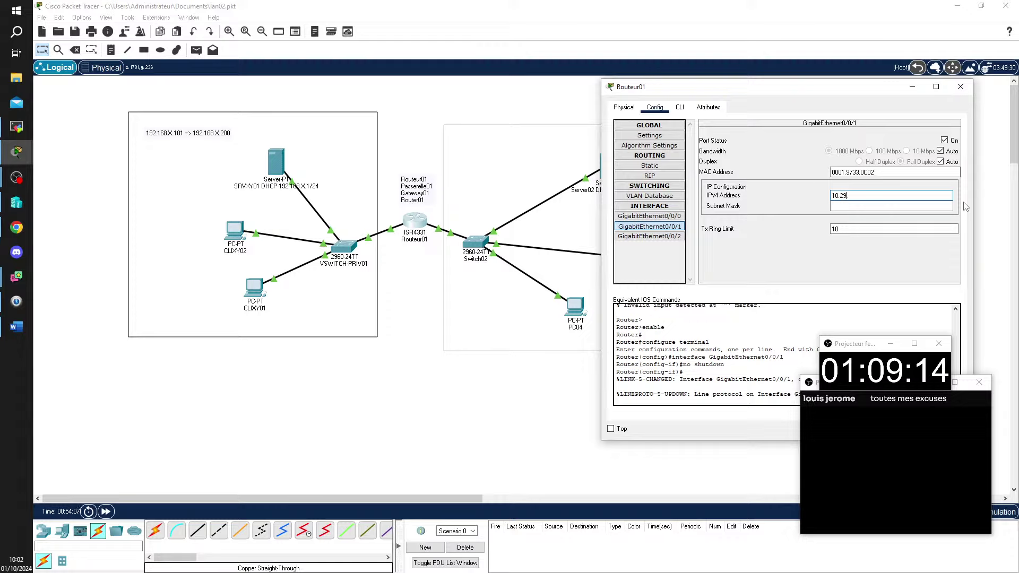
pyautogui.write('.255.254')
pyautogui.press('Tab')
pyautogui.press('Left')
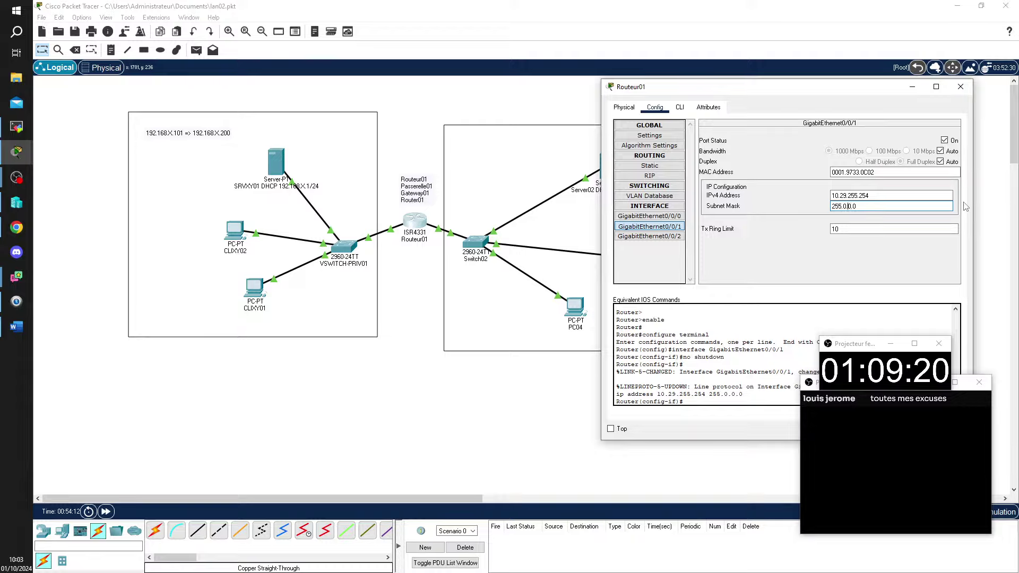
pyautogui.press('BackSpace')
pyautogui.write('255.')
pyautogui.press('End')
pyautogui.press('Return')
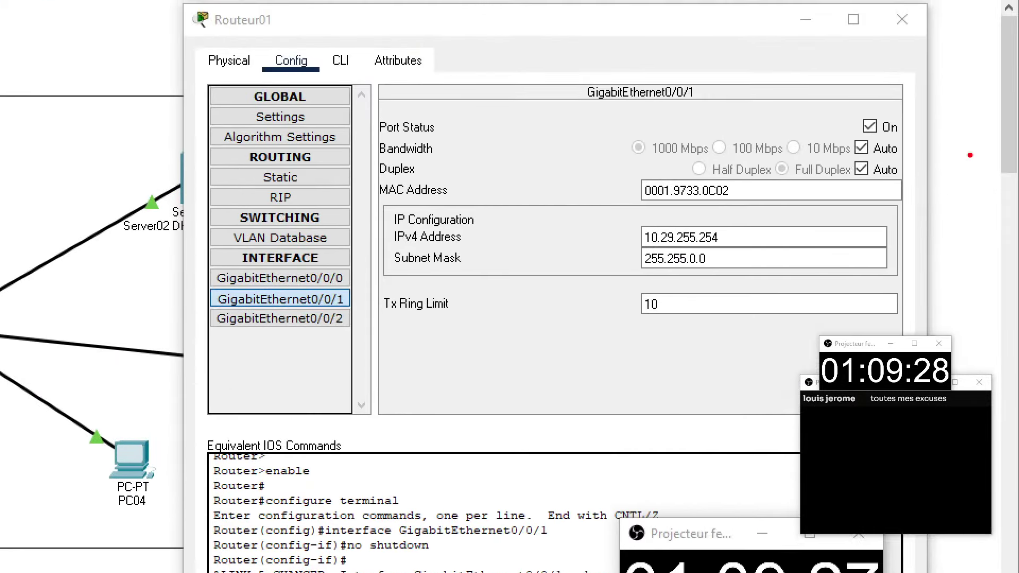
pyautogui.moveTo(677, 225)
pyautogui.mouseDown()
pyautogui.moveTo(662, 247)
pyautogui.moveTo(666, 233)
pyautogui.moveTo(678, 247)
pyautogui.mouseUp()
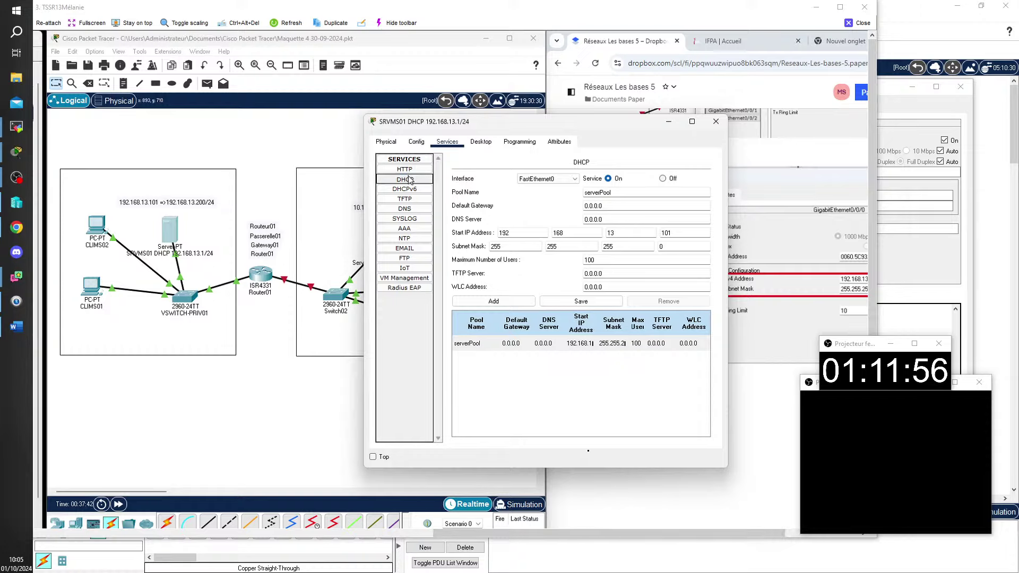
# Examine SRVMS01's DHCP pool and its gateway configuration mode on the remote screen
pyautogui.click(406, 180)
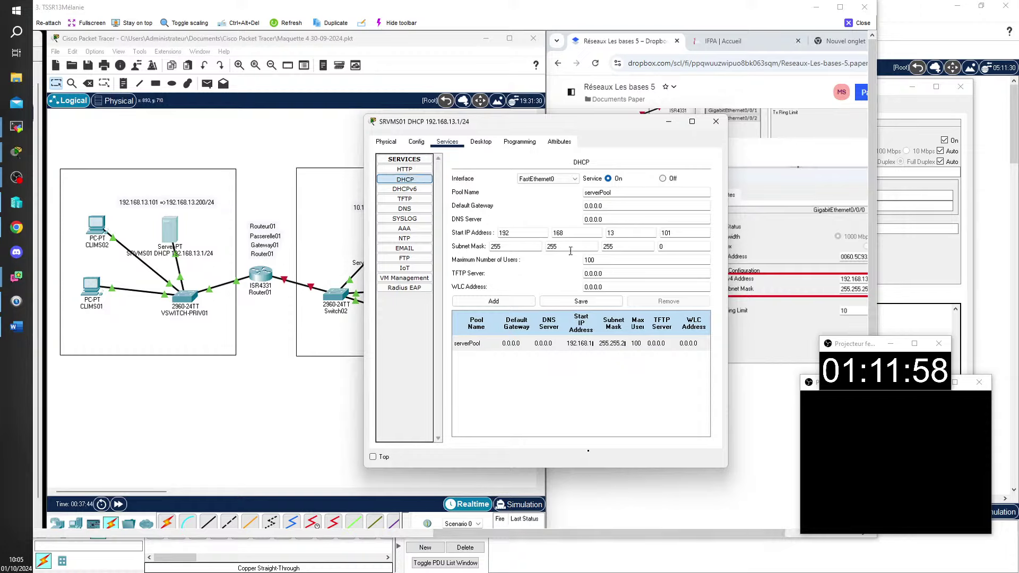
pyautogui.click(602, 303)
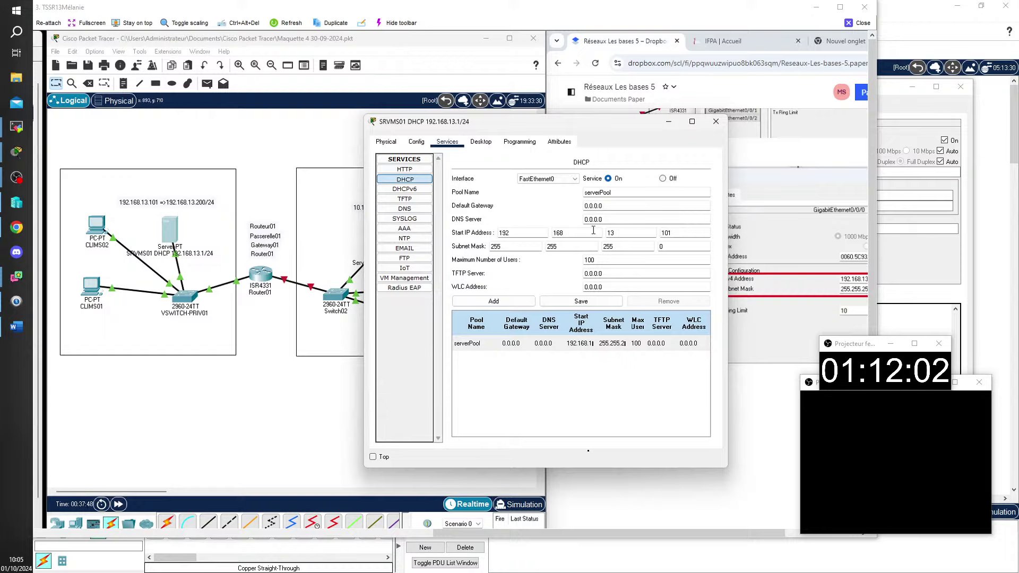
pyautogui.click(416, 141)
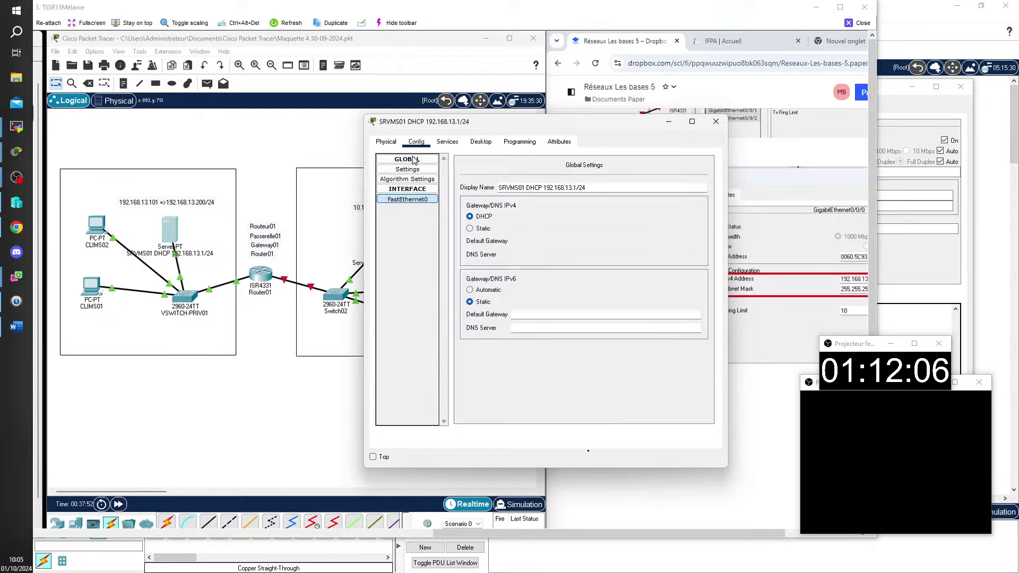
pyautogui.click(414, 202)
pyautogui.click(469, 228)
pyautogui.click(469, 217)
pyautogui.click(447, 142)
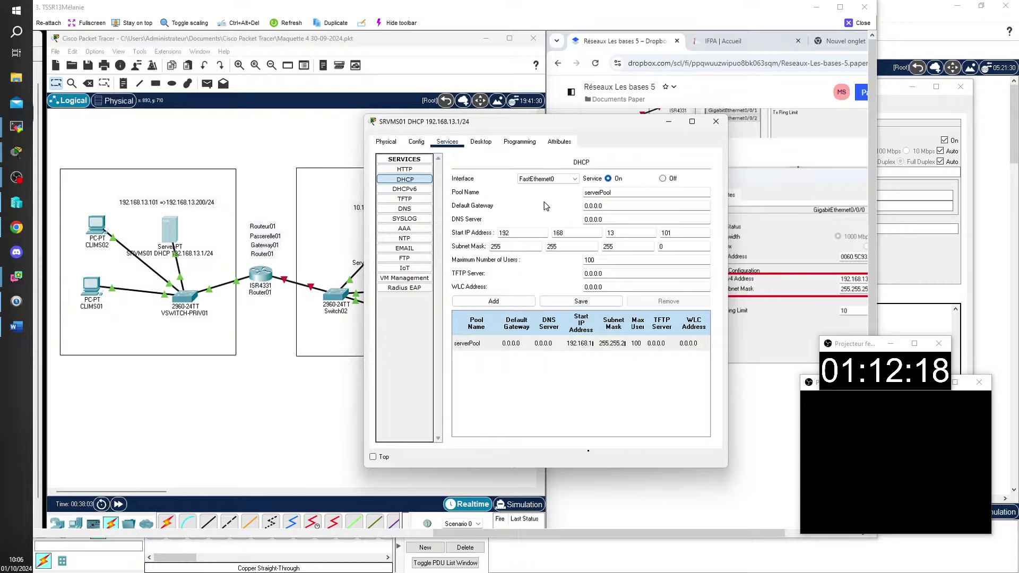
# Try switching SRVMS01's FastEthernet0 IP configuration to static and back to DHCP
pyautogui.click(417, 142)
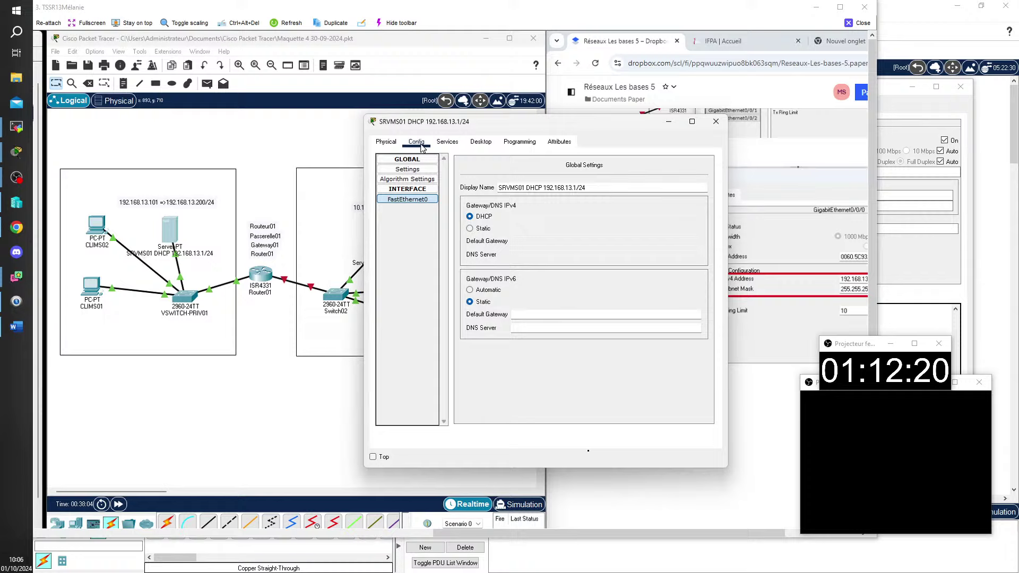
pyautogui.click(426, 205)
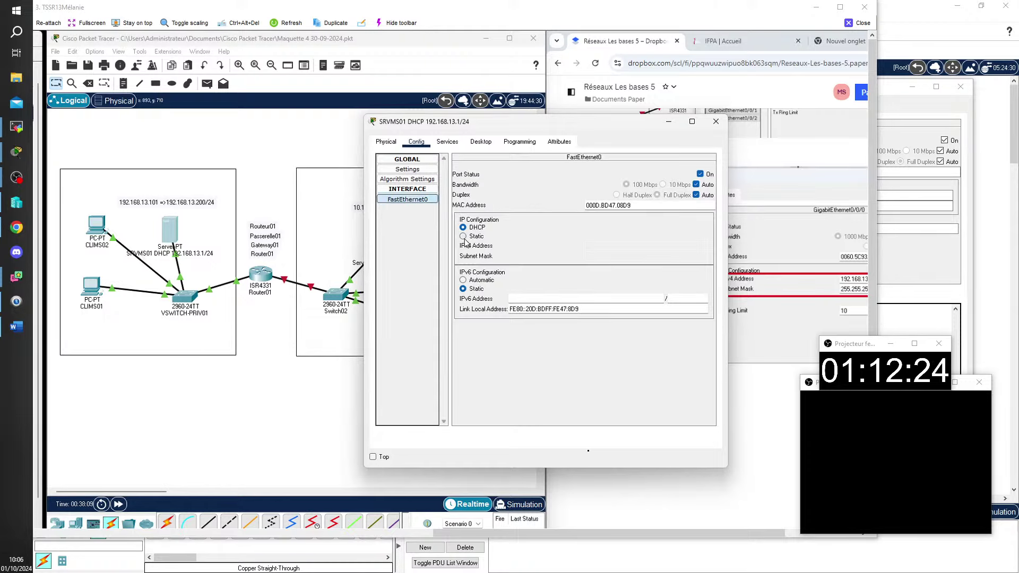
pyautogui.click(465, 236)
pyautogui.click(467, 227)
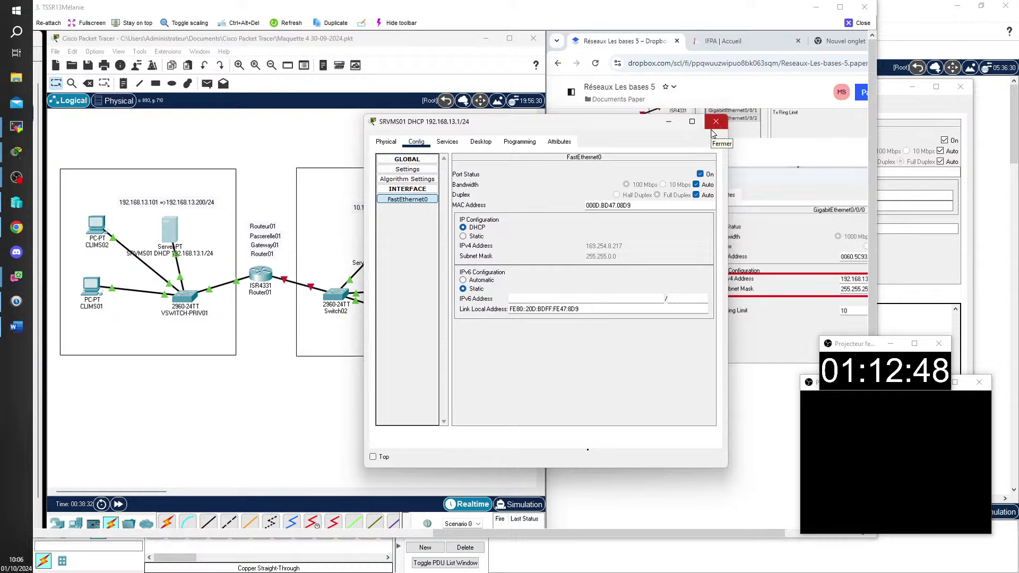
# Give SRVMS01's FastEthernet0 the static IPv4 address 192.168.13.1 with subnet mask 255.255.255.0, and close the server window
pyautogui.click(463, 236)
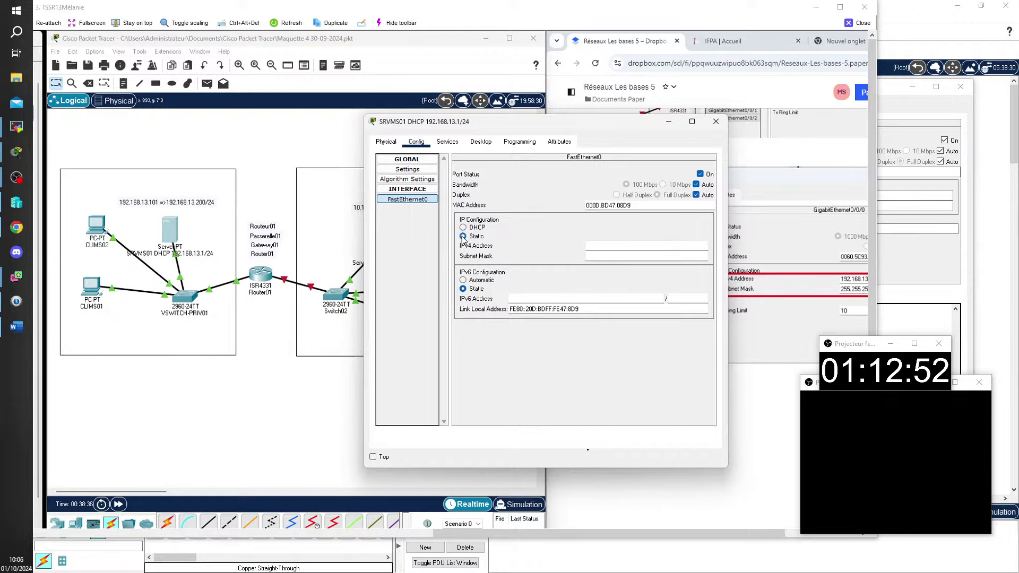
pyautogui.click(639, 248)
pyautogui.write('192.1')
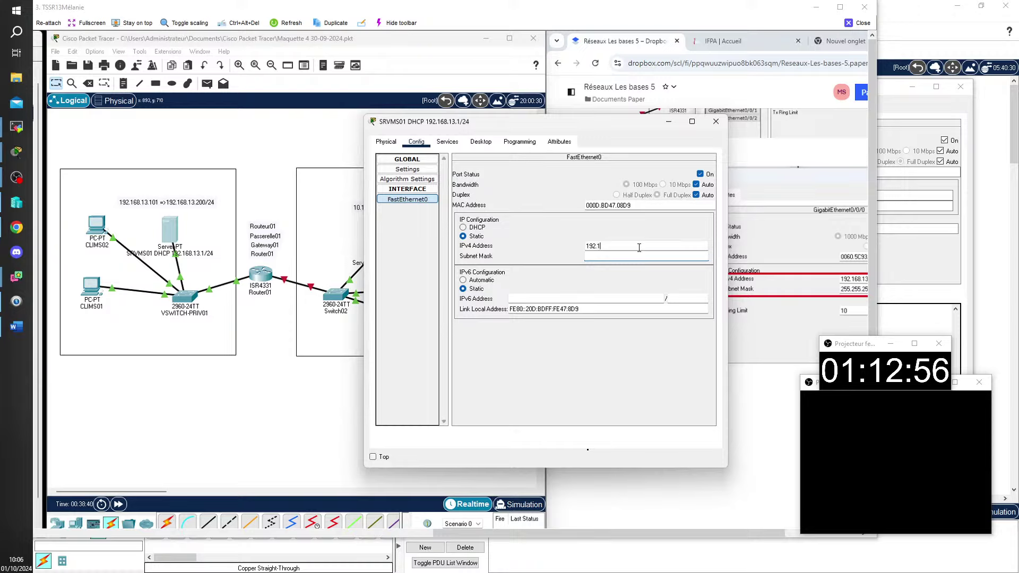
pyautogui.write('68.13.0')
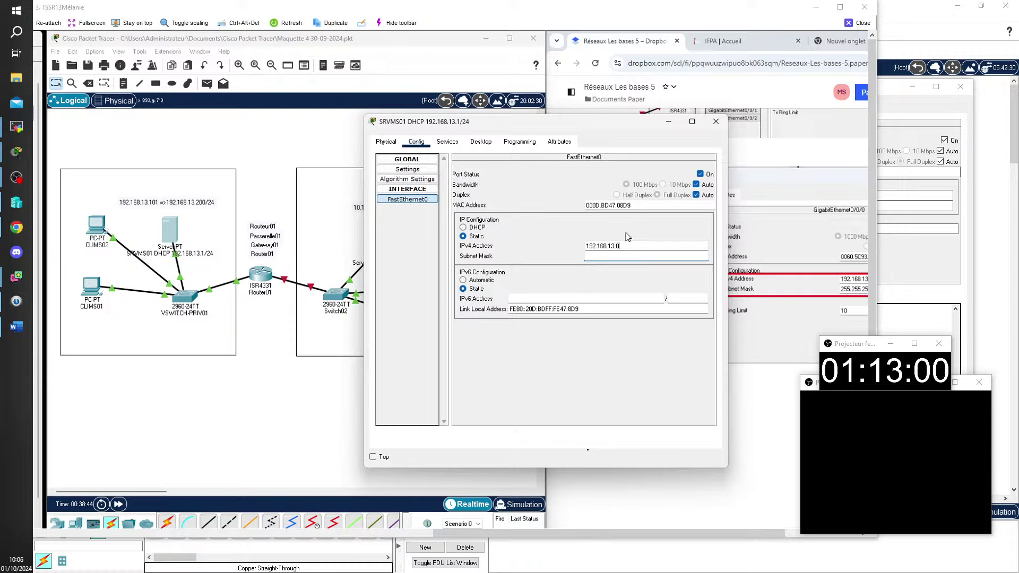
pyautogui.click(625, 255)
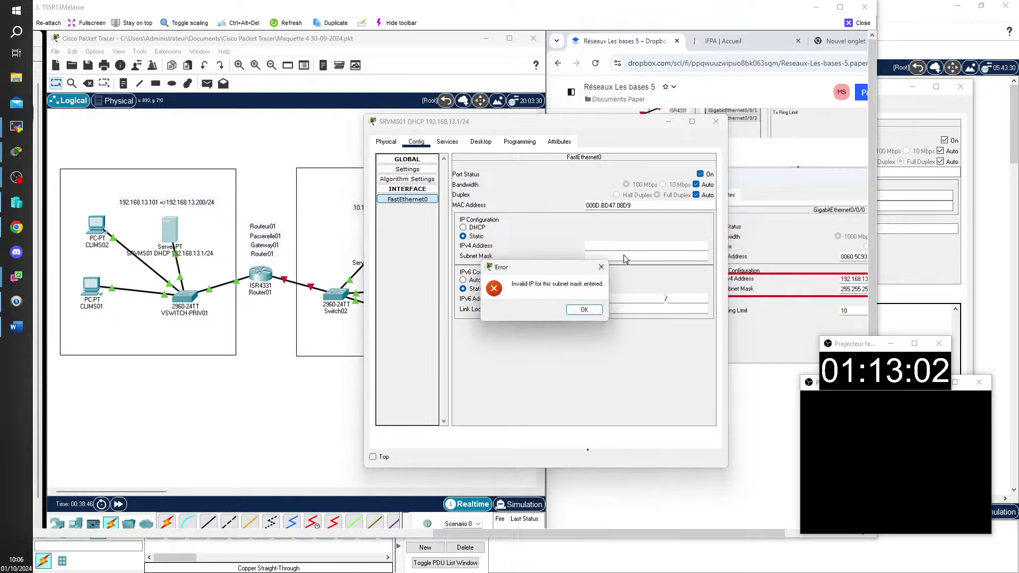
pyautogui.click(598, 313)
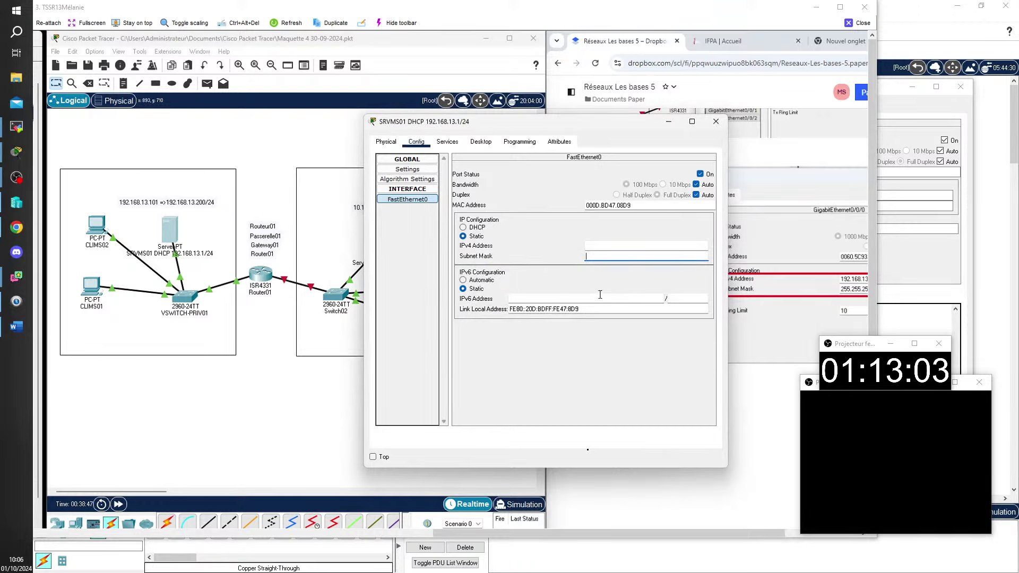
pyautogui.click(602, 246)
pyautogui.write('192.168.13.1')
pyautogui.click(609, 257)
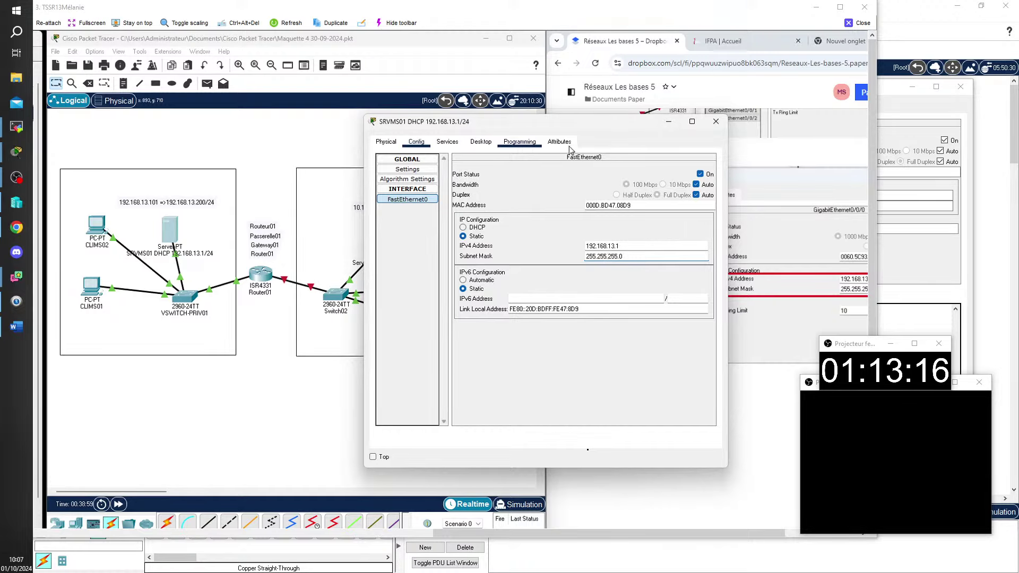
pyautogui.click(716, 121)
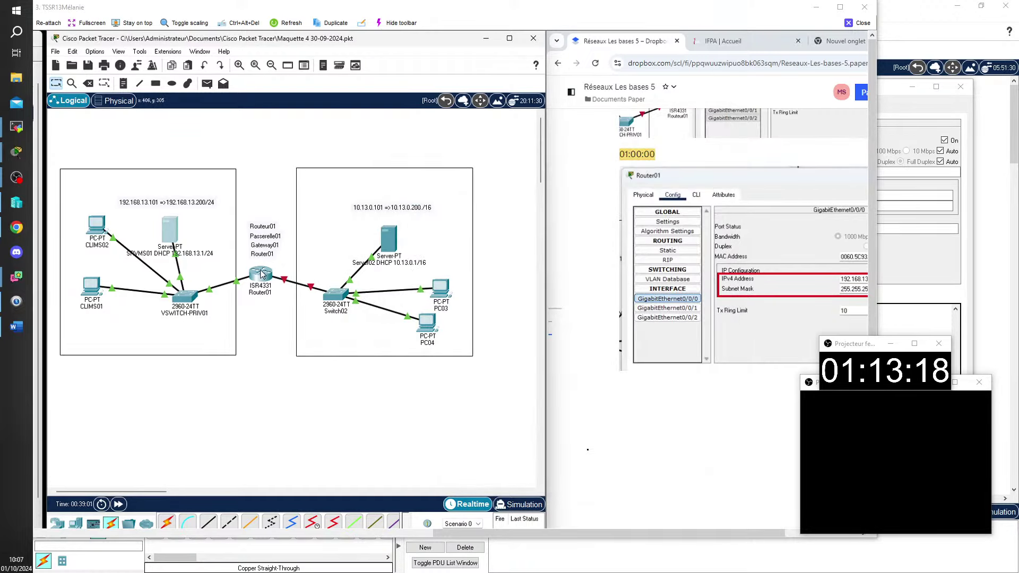
# Run ipconfig in SRVMS01's command prompt to check its IP configuration
pyautogui.click(168, 238)
pyautogui.click(481, 142)
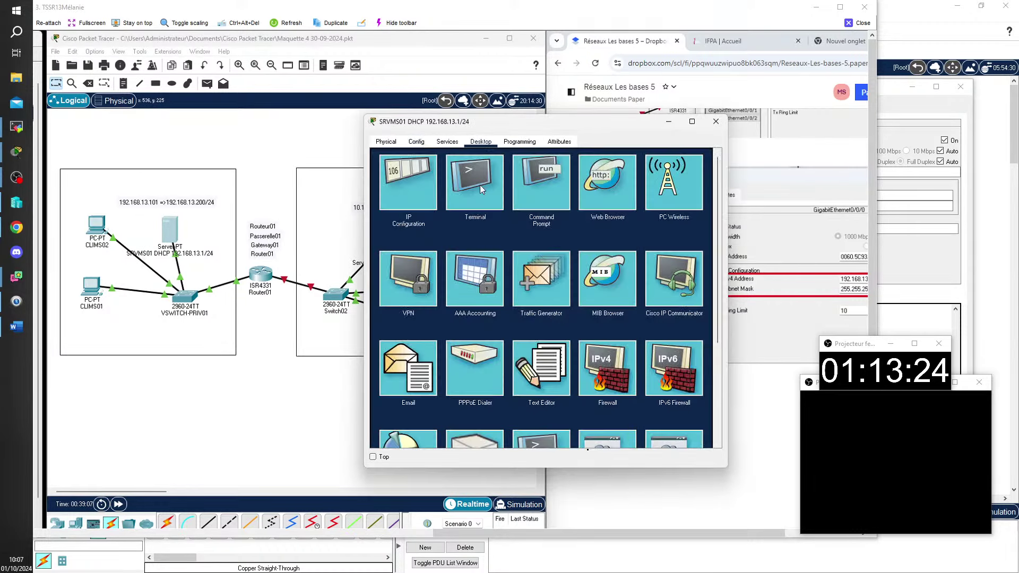
pyautogui.click(542, 183)
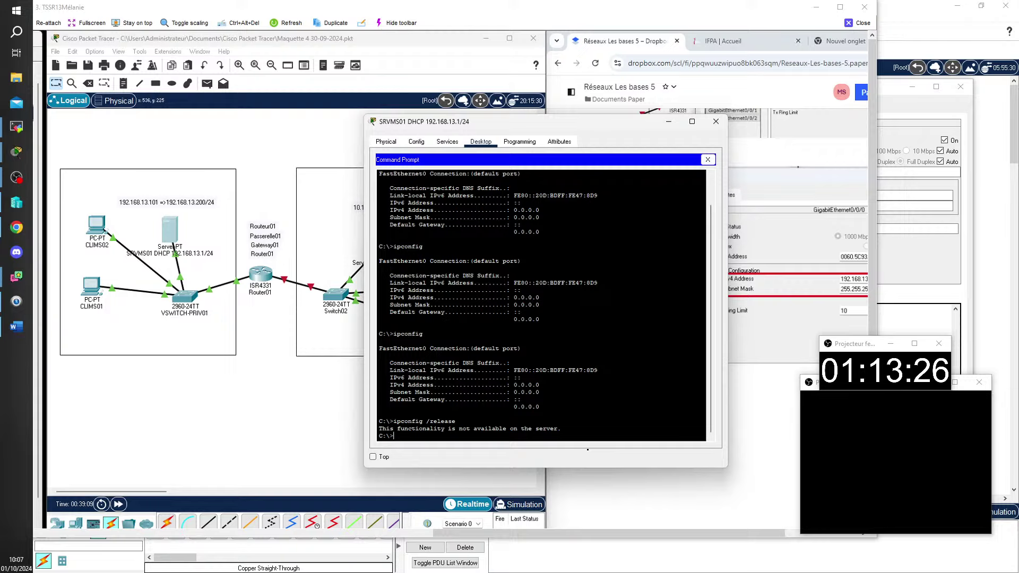
pyautogui.write('ipconfig')
pyautogui.press('Return')
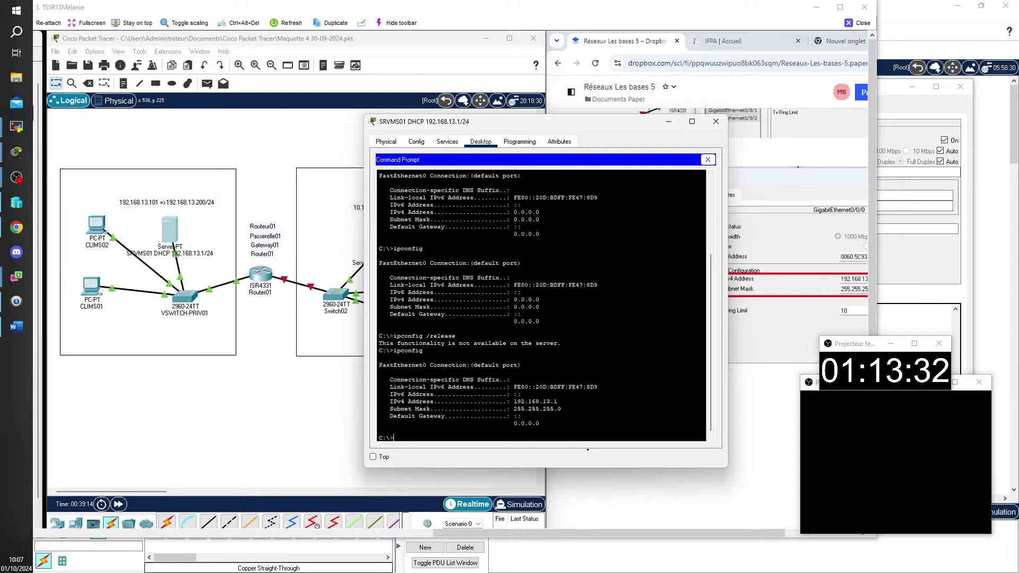
# Ping 192.168.13.254 from SRVMS01, and close the server window
pyautogui.write('ping 1')
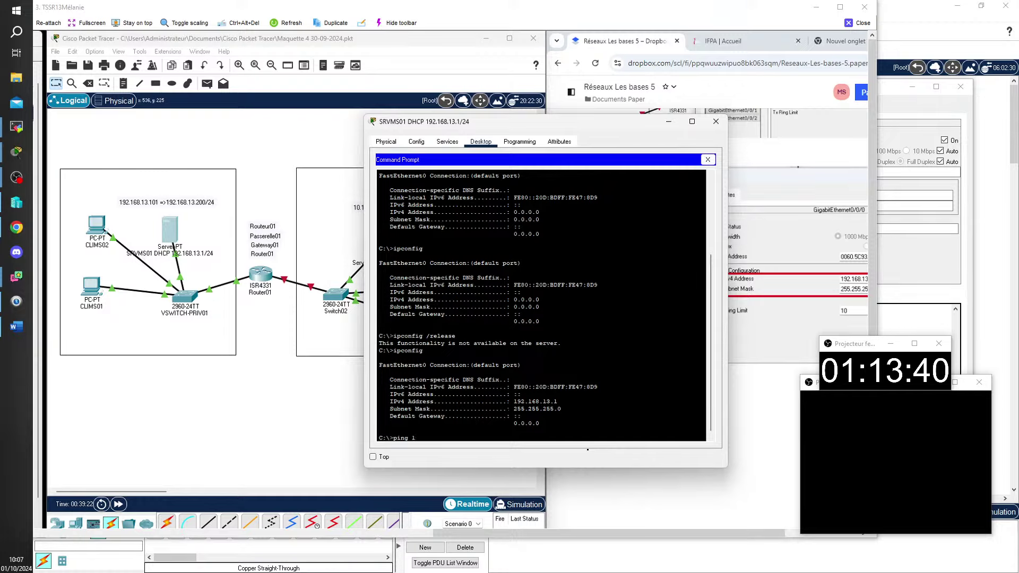
pyautogui.press('BackSpace')
pyautogui.press('BackSpace')
pyautogui.write('192.168.13.254')
pyautogui.press('Return')
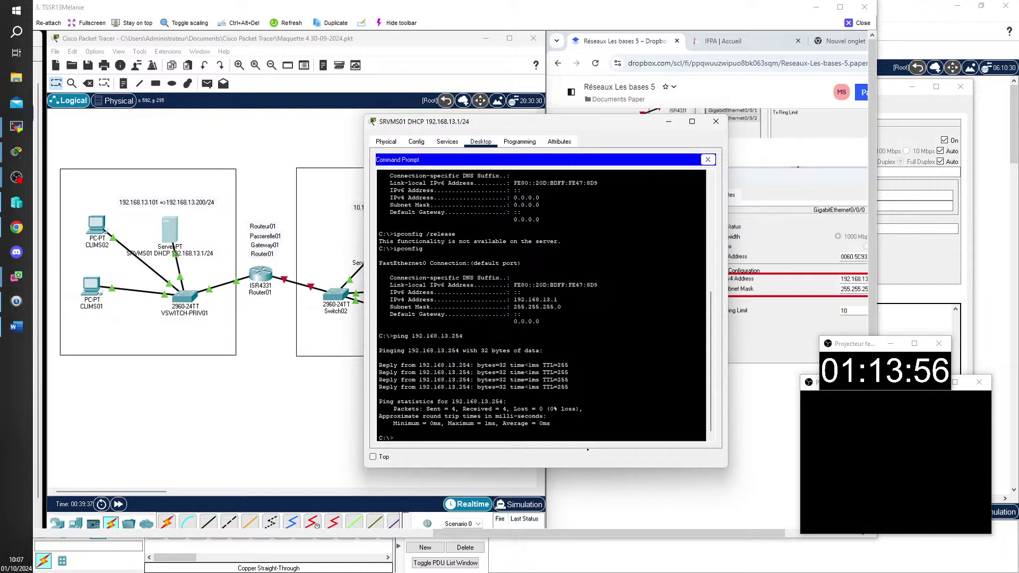
pyautogui.click(785, 389)
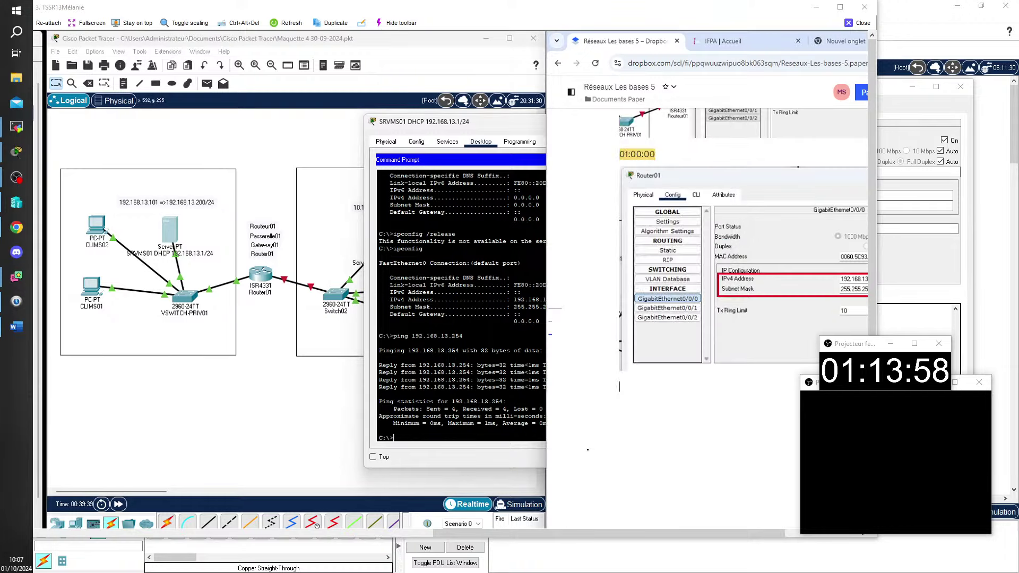
pyautogui.click(493, 123)
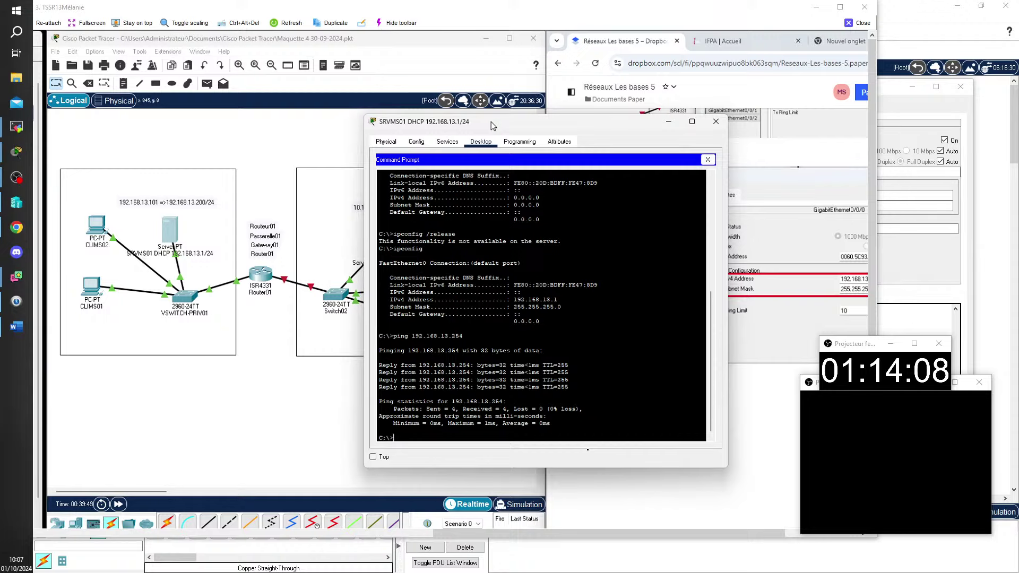
pyautogui.click(715, 121)
# Check Server02's DHCP pool and FastEthernet0 IP settings on the remote screen, and close its window
pyautogui.click(390, 244)
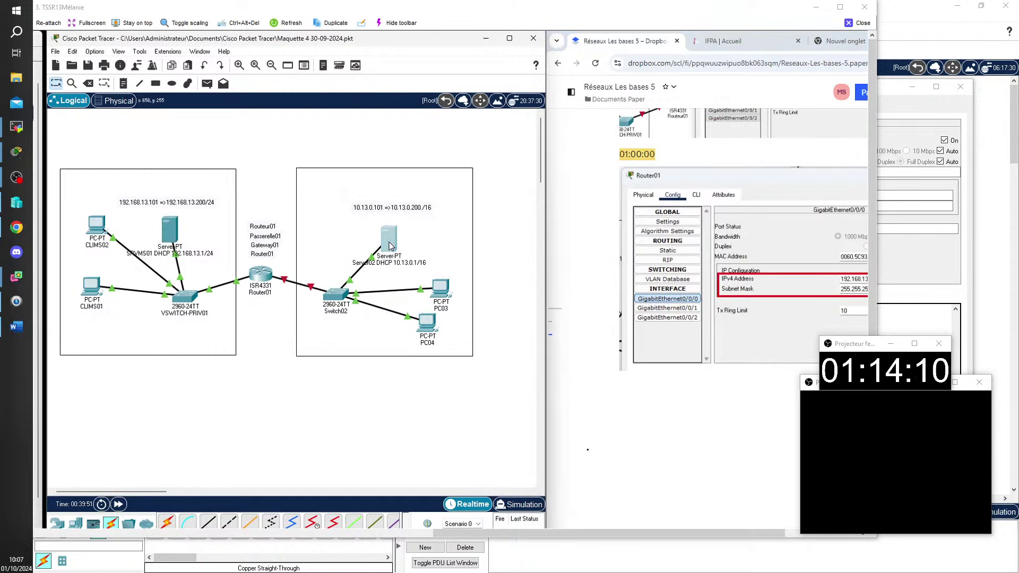
pyautogui.click(417, 141)
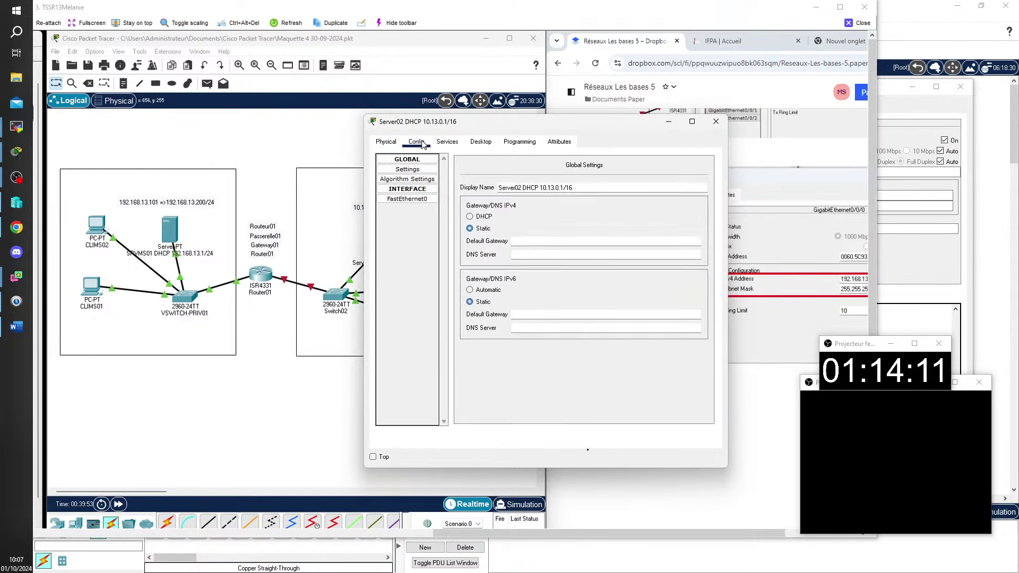
pyautogui.click(447, 141)
pyautogui.click(426, 179)
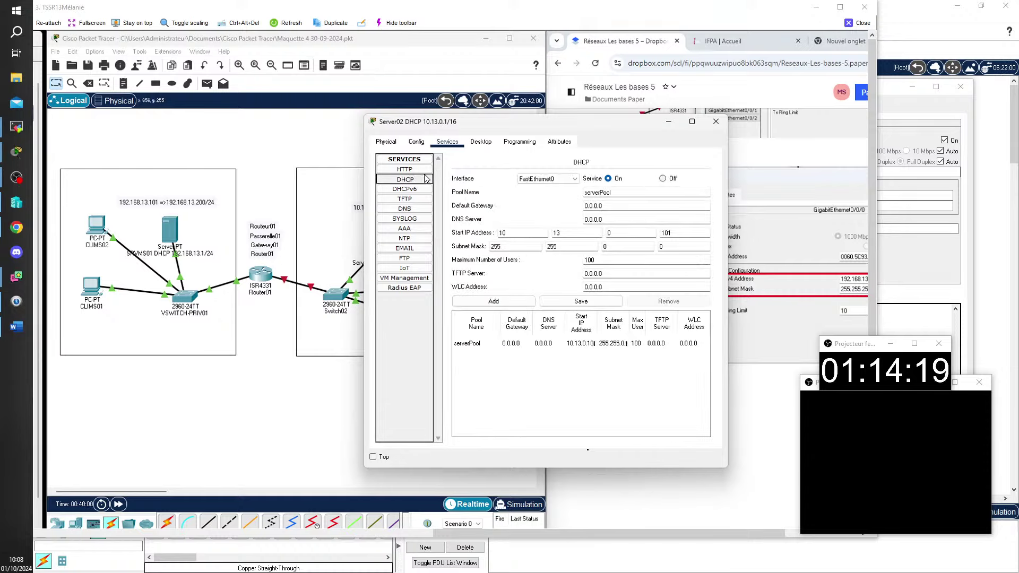
pyautogui.click(419, 145)
pyautogui.click(418, 201)
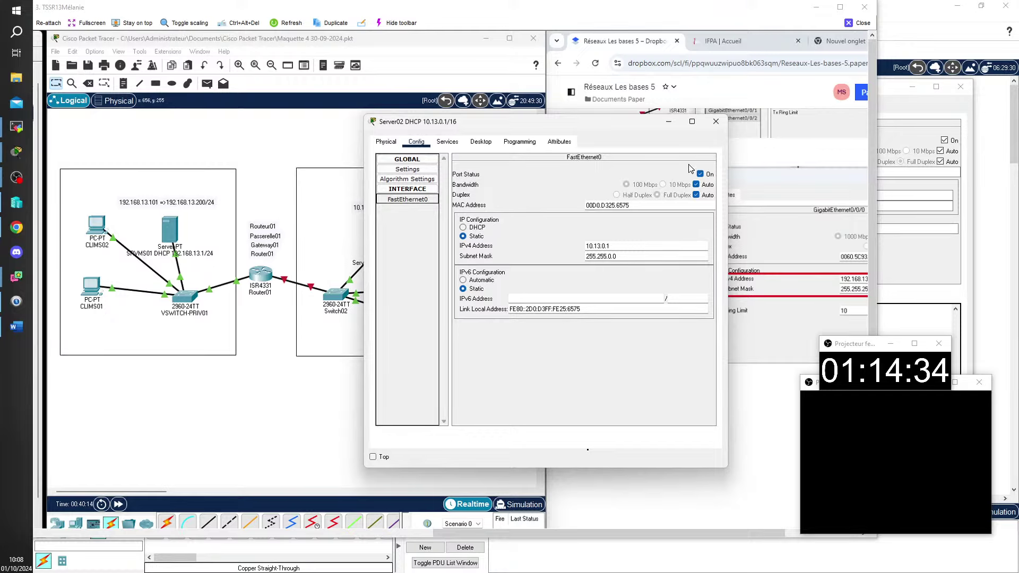
pyautogui.click(715, 122)
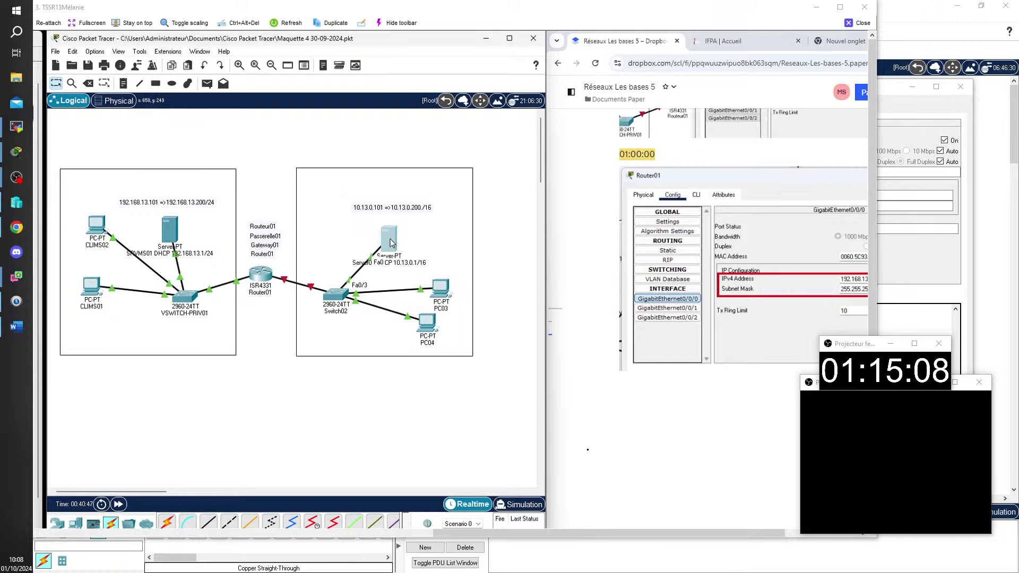
# Check Router01's GigabitEthernet0/0/1 settings on the remote screen, and close the remote session
pyautogui.click(261, 274)
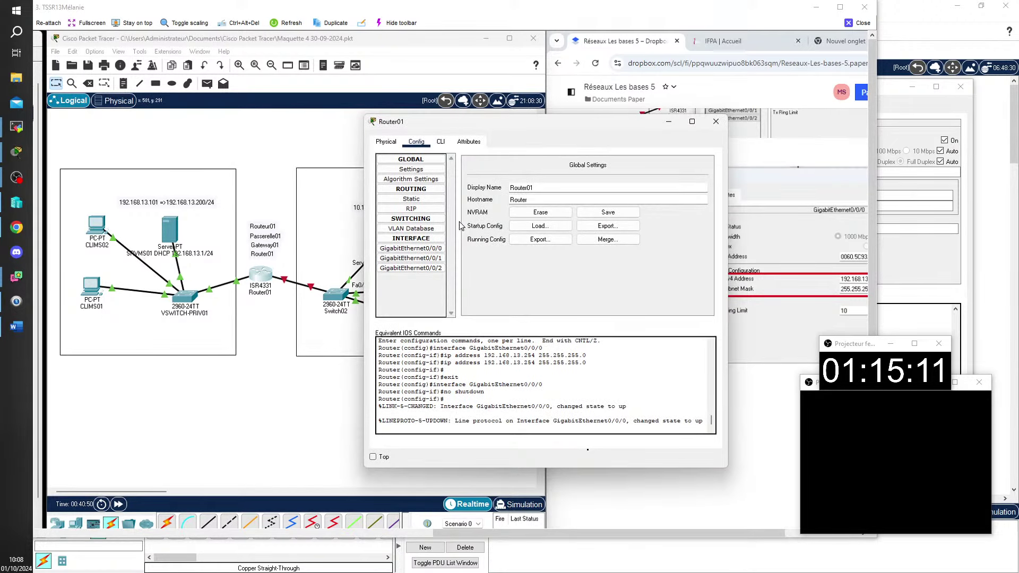
pyautogui.click(434, 260)
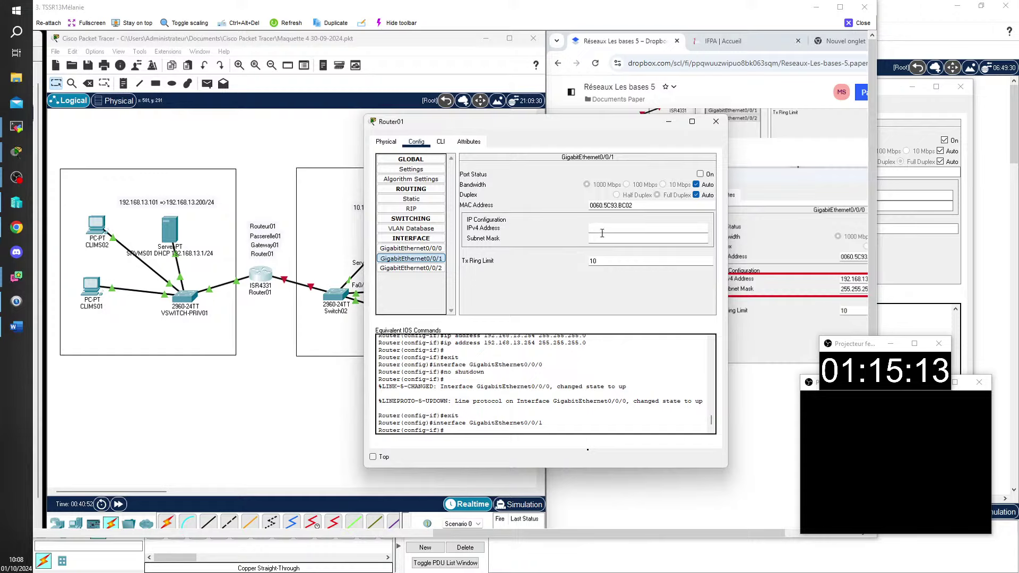
pyautogui.click(713, 124)
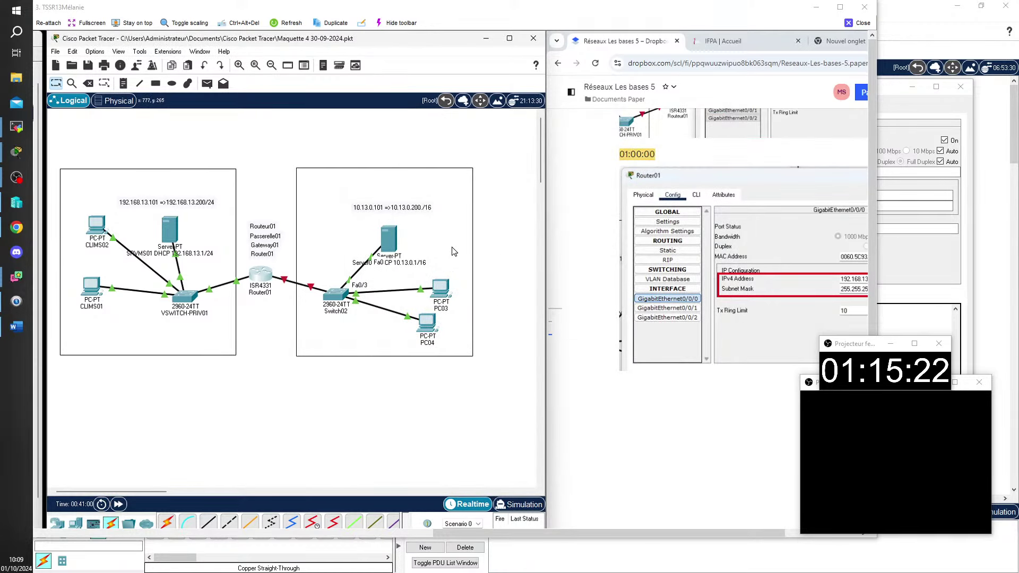
pyautogui.click(858, 22)
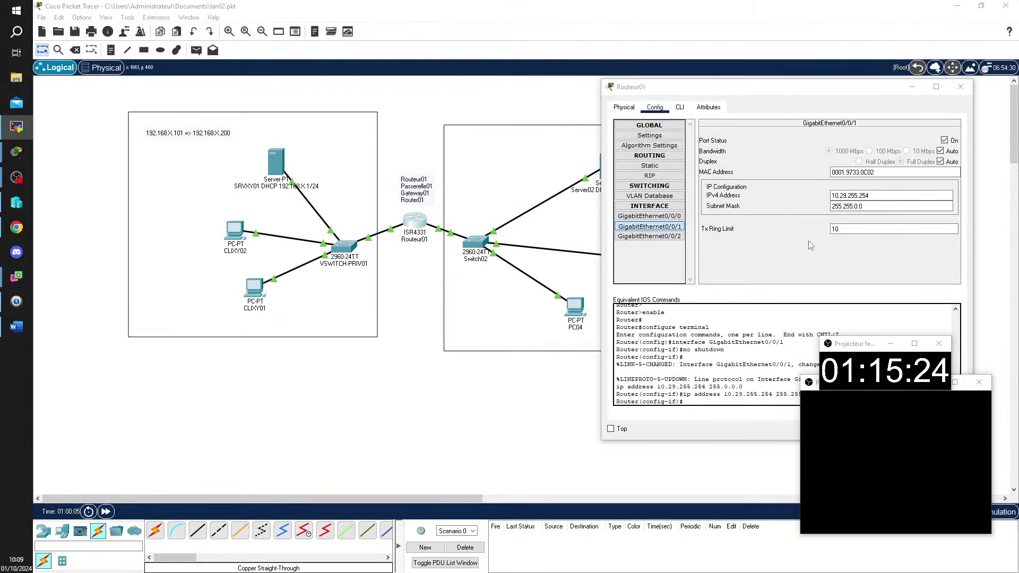
# Close Routeur01's window, ping 10.29.255.254 from Server02's command prompt, and close the prompt
pyautogui.click(908, 195)
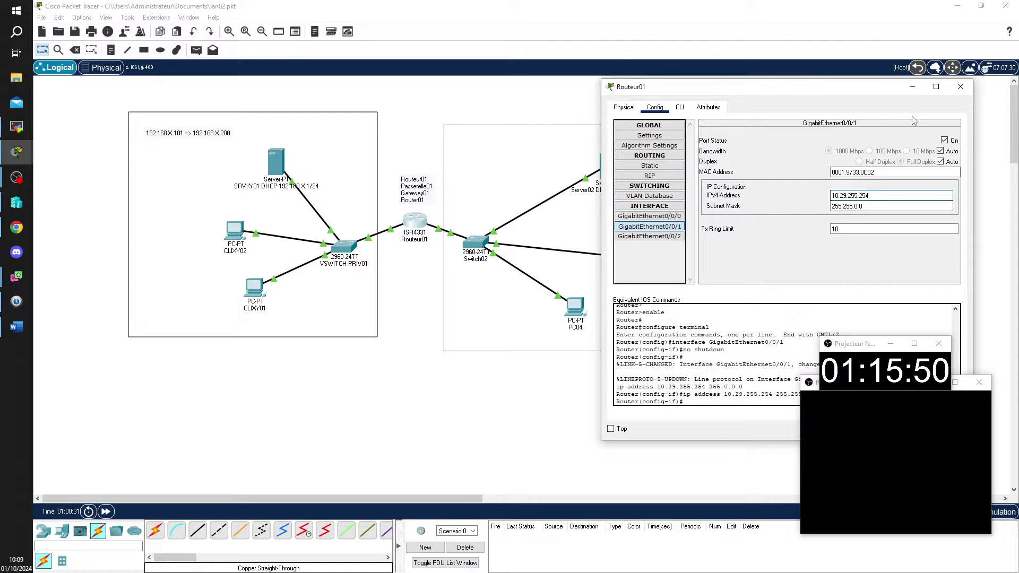
pyautogui.click(960, 86)
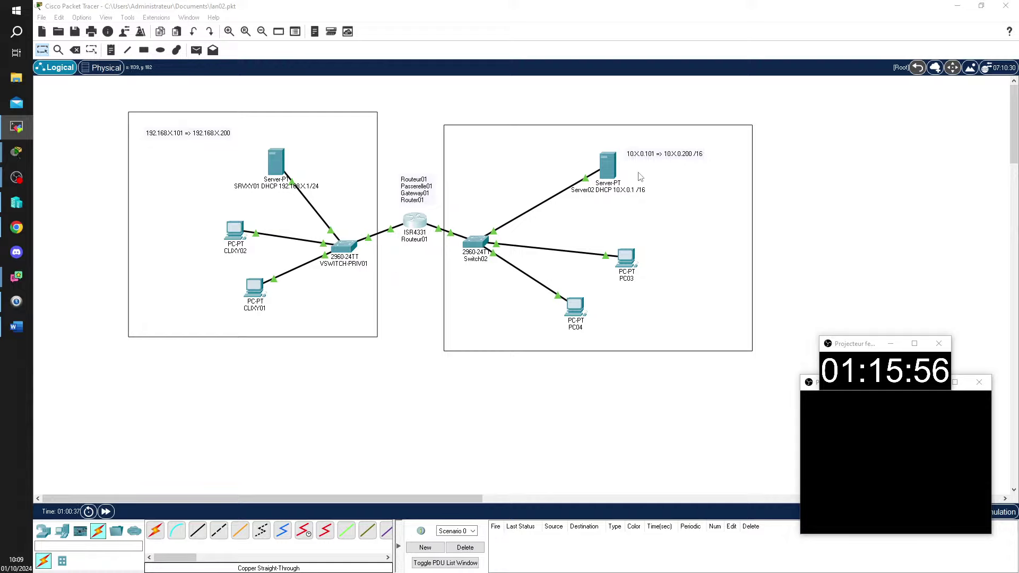
pyautogui.click(609, 165)
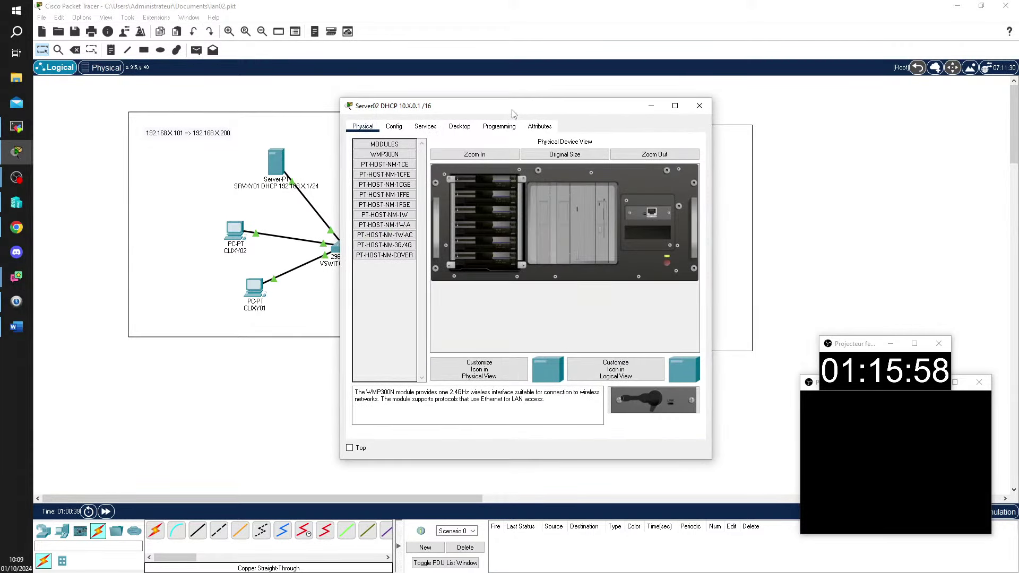
pyautogui.moveTo(518, 102); pyautogui.dragTo(822, 73)
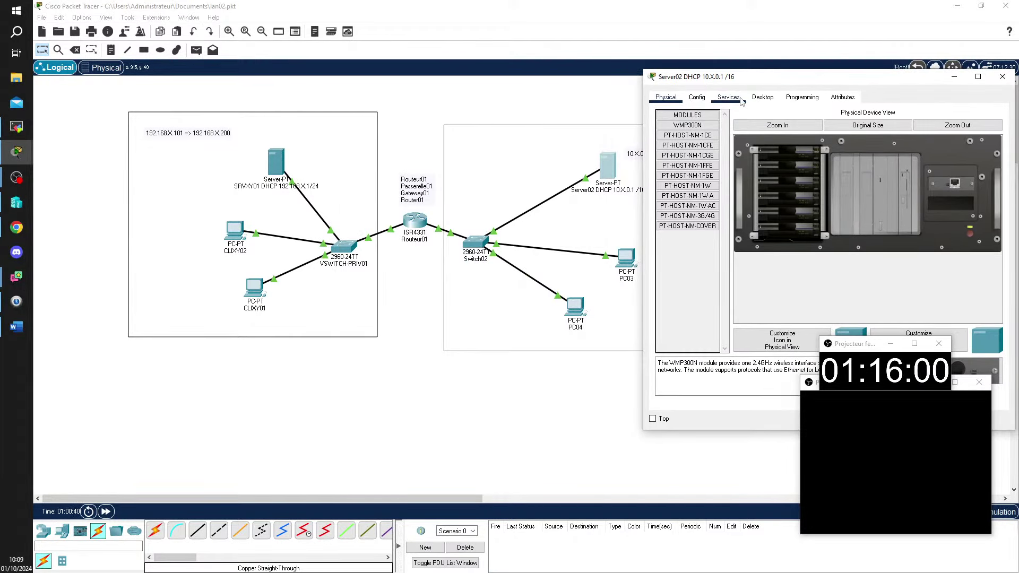
pyautogui.click(762, 97)
pyautogui.click(837, 141)
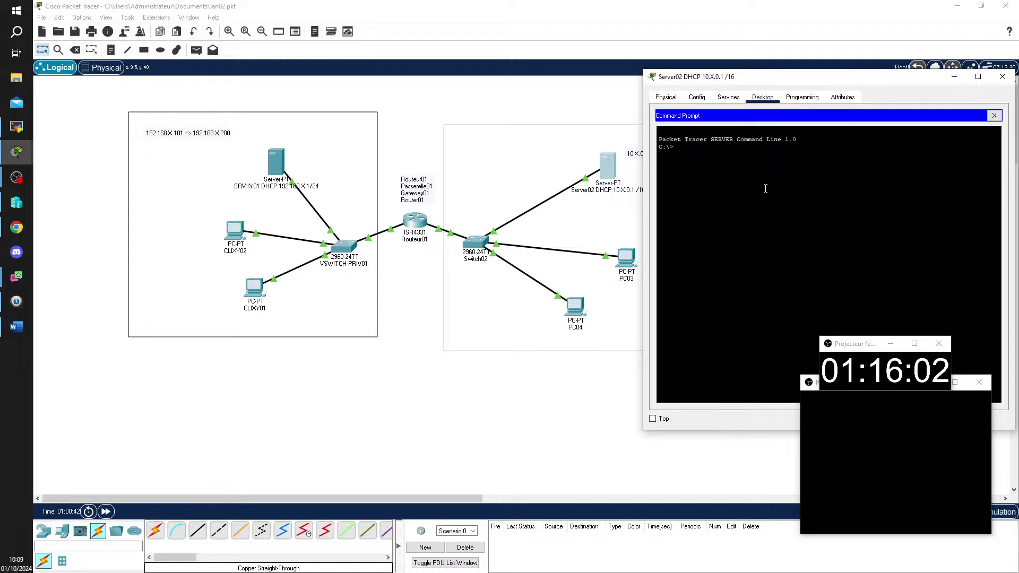
pyautogui.write('ping 10.29.255.254')
pyautogui.press('Return')
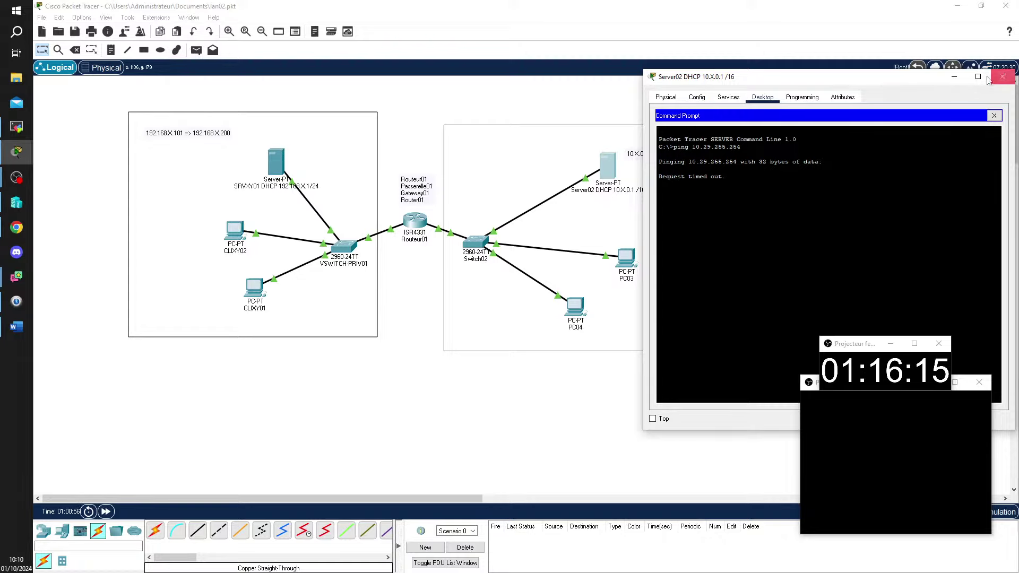
pyautogui.click(994, 115)
# Set Server02's FastEthernet0 to the static IPv4 address 10.29.0.1 with subnet mask 255.255.0.0
pyautogui.click(703, 101)
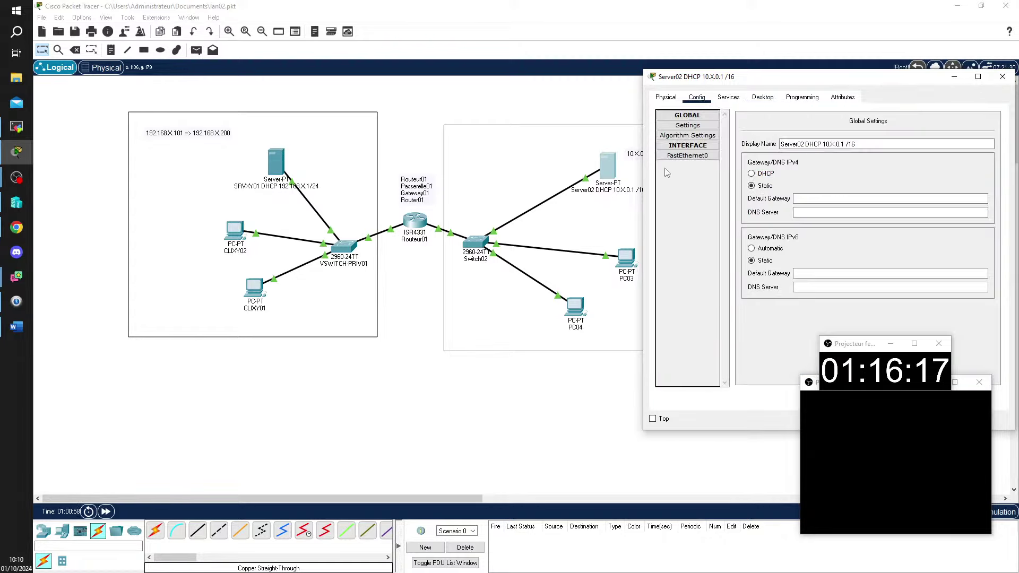
pyautogui.click(685, 155)
pyautogui.click(881, 203)
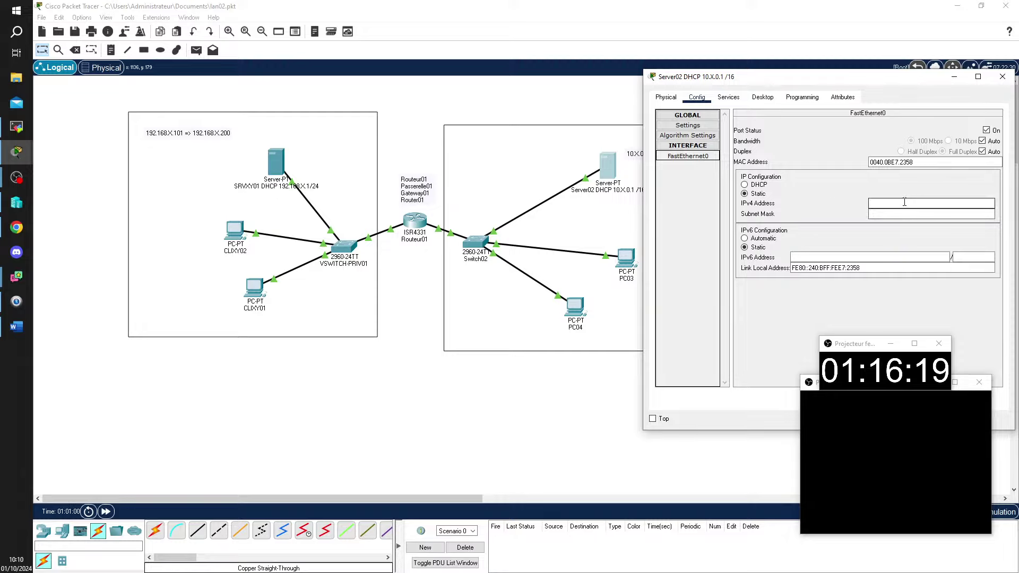
pyautogui.write('10.2')
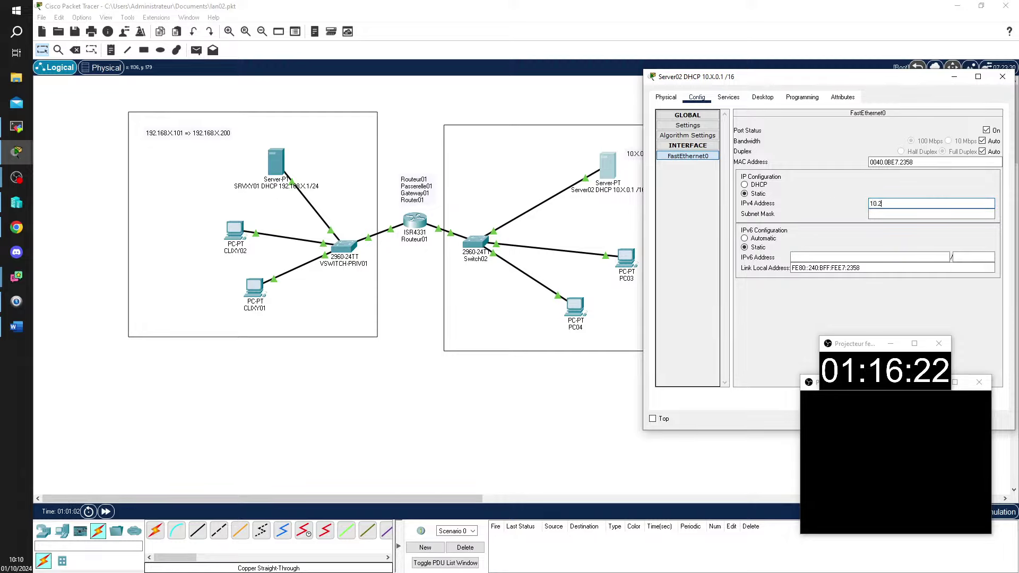
pyautogui.write('9.0.1')
pyautogui.press('Tab')
pyautogui.click(885, 214)
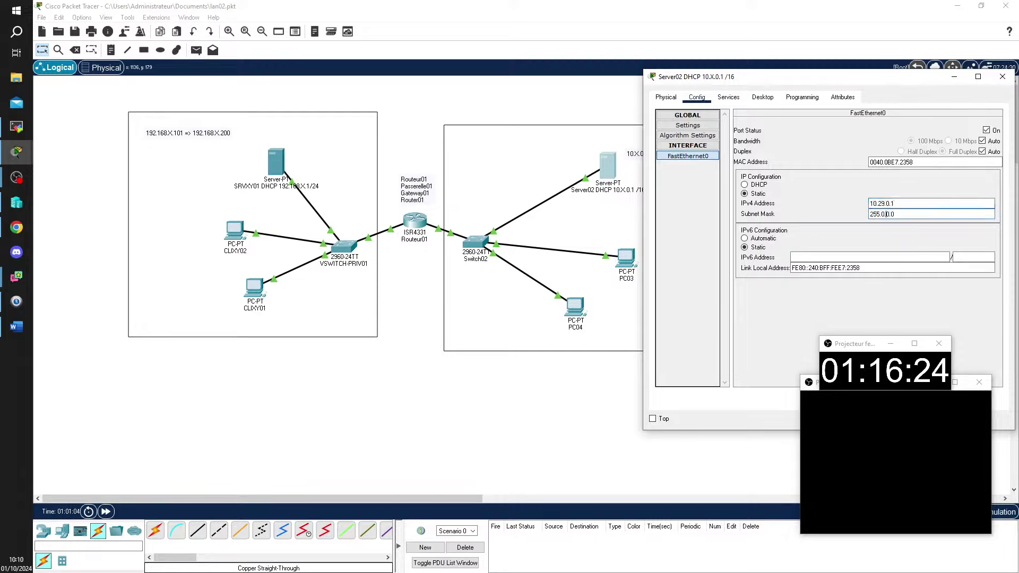
pyautogui.write('255.')
# Repeat the ping to 10.29.255.254 from Server02's command prompt, and close the prompt
pyautogui.click(762, 97)
pyautogui.click(828, 139)
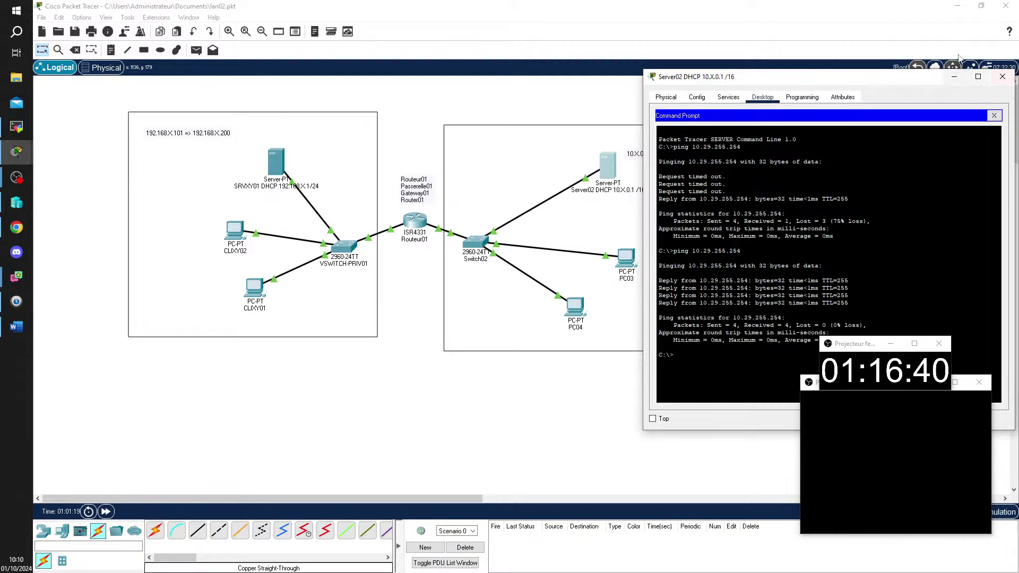
pyautogui.click(993, 115)
# Enable Server02's DHCP service, save serverPool with start address 10.29.0.101 and 100 maximum users, and close the server window
pyautogui.click(728, 97)
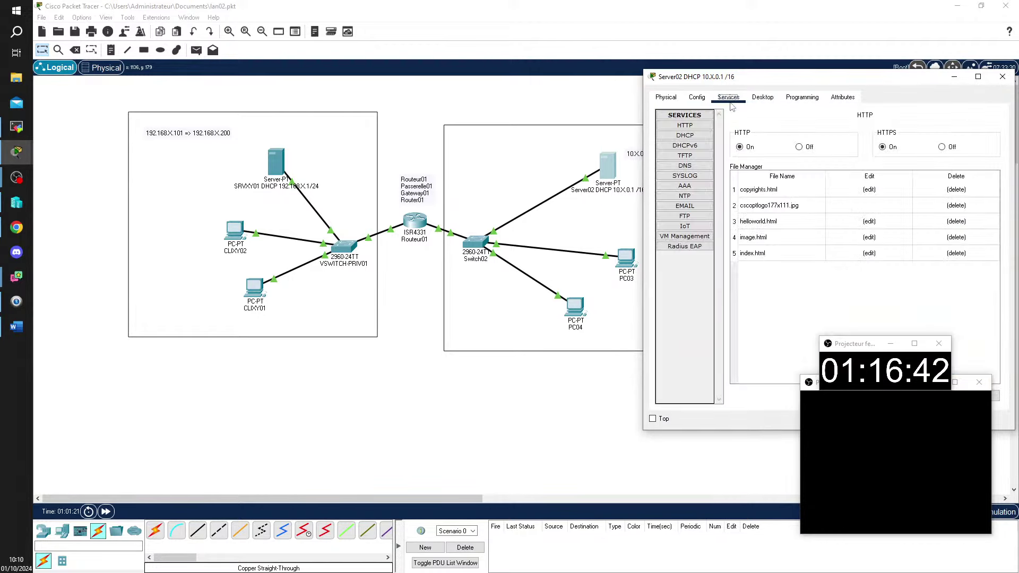
pyautogui.click(684, 135)
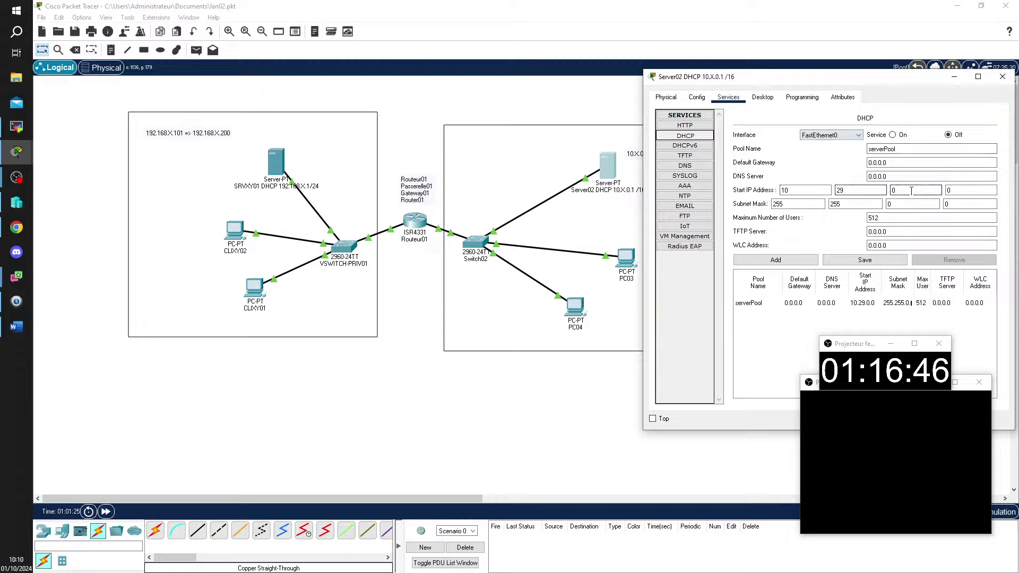
pyautogui.doubleClick(956, 190)
pyautogui.write('101')
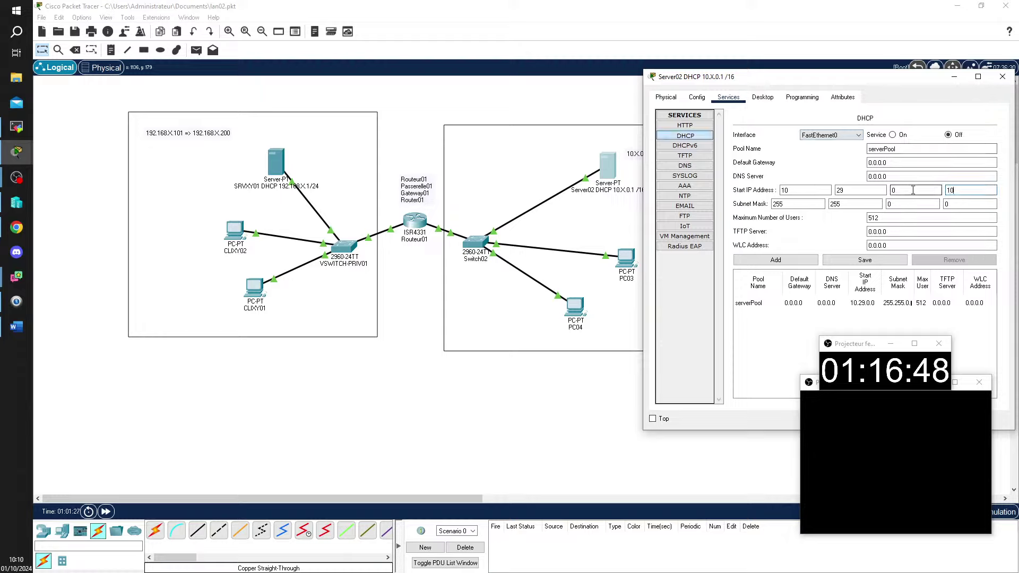
pyautogui.doubleClick(871, 218)
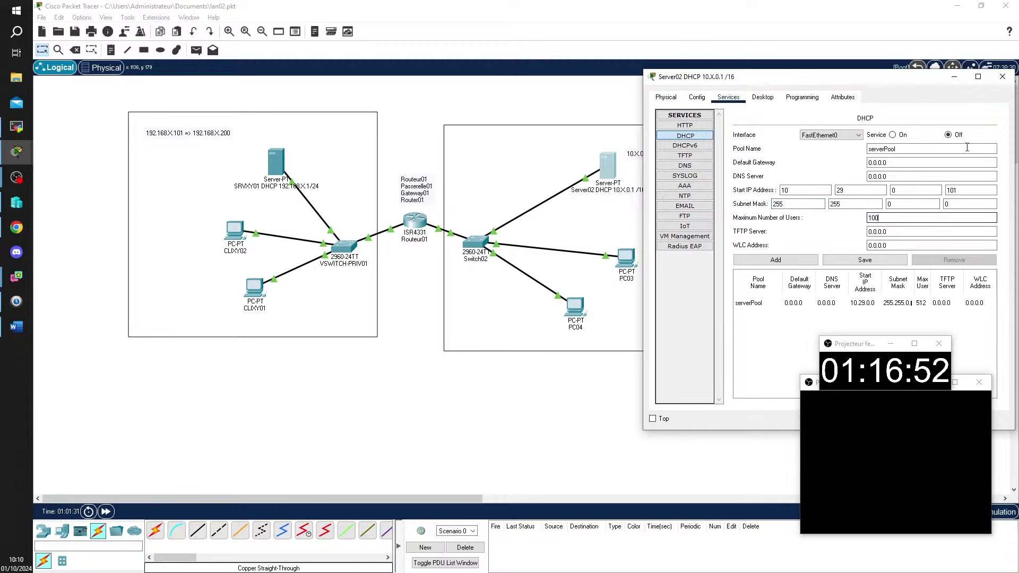
pyautogui.click(902, 136)
pyautogui.click(878, 262)
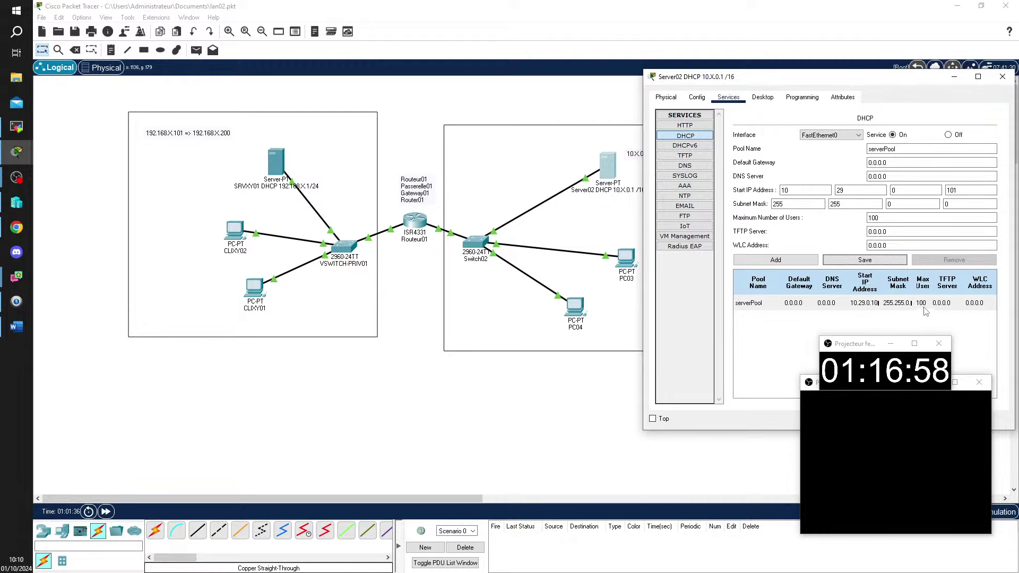
pyautogui.click(1002, 77)
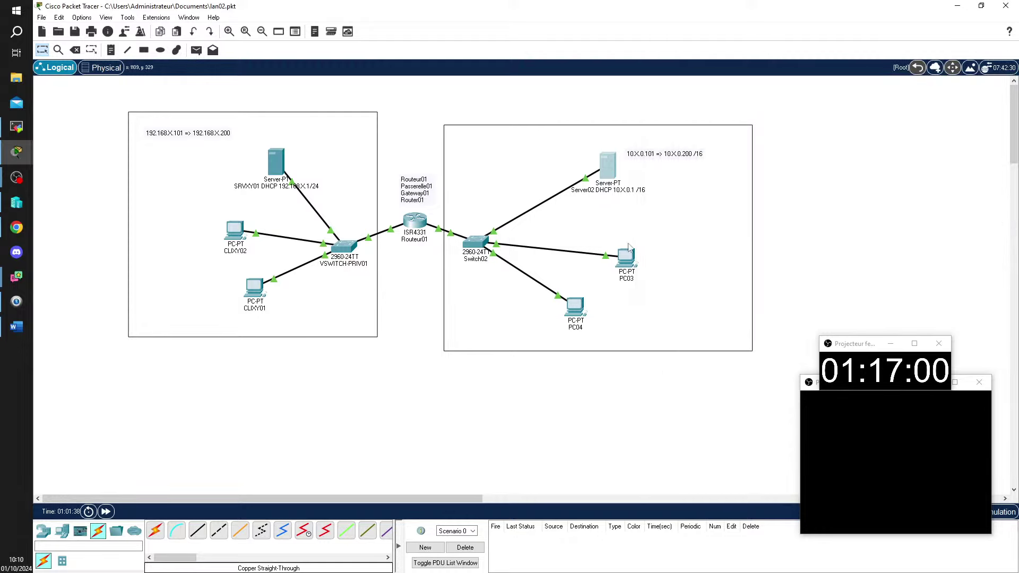
# Set PC03's FastEthernet0 to obtain its IPv4 configuration by DHCP, and close its window
pyautogui.click(621, 259)
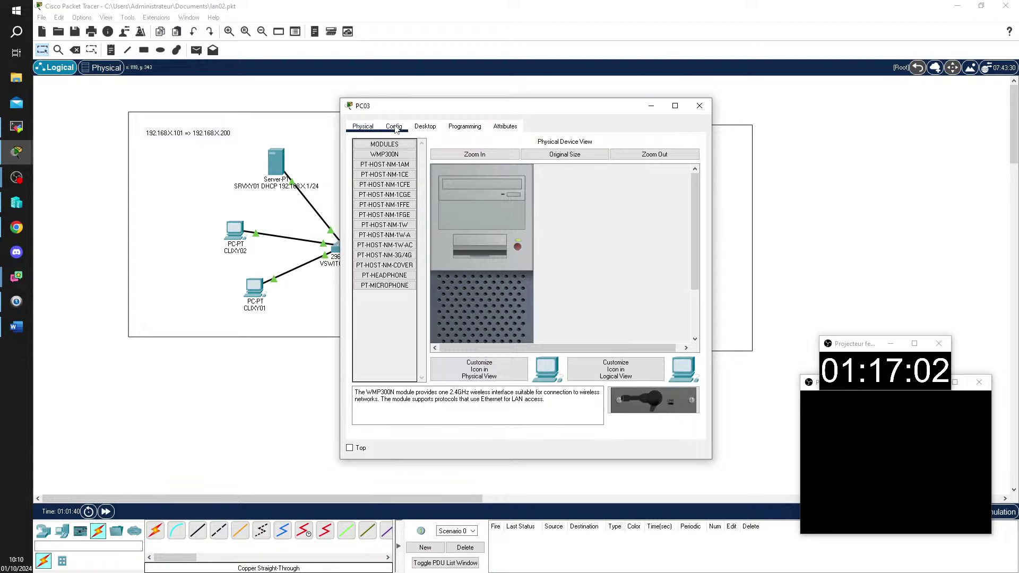
pyautogui.click(393, 127)
pyautogui.click(384, 195)
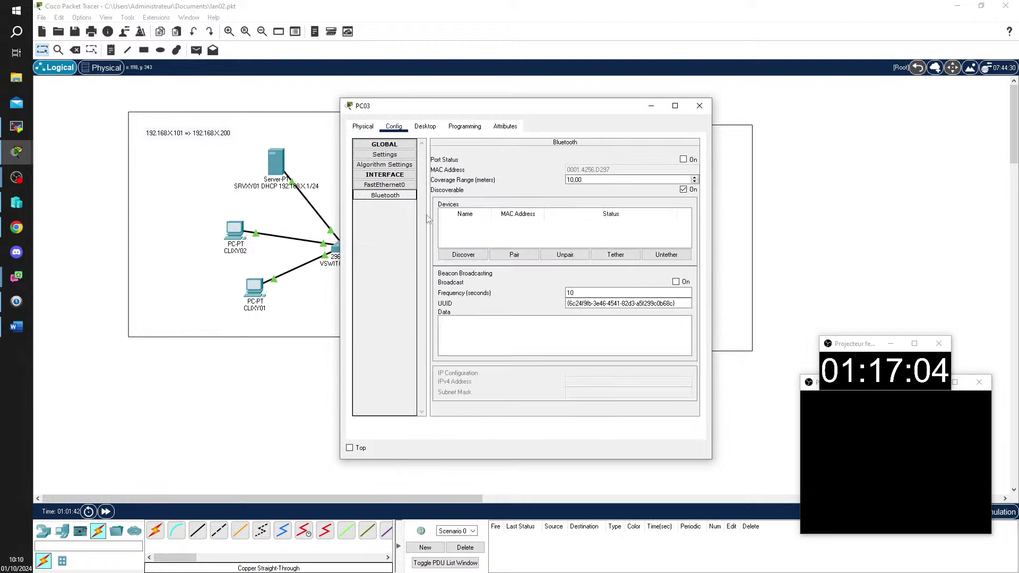
pyautogui.click(385, 184)
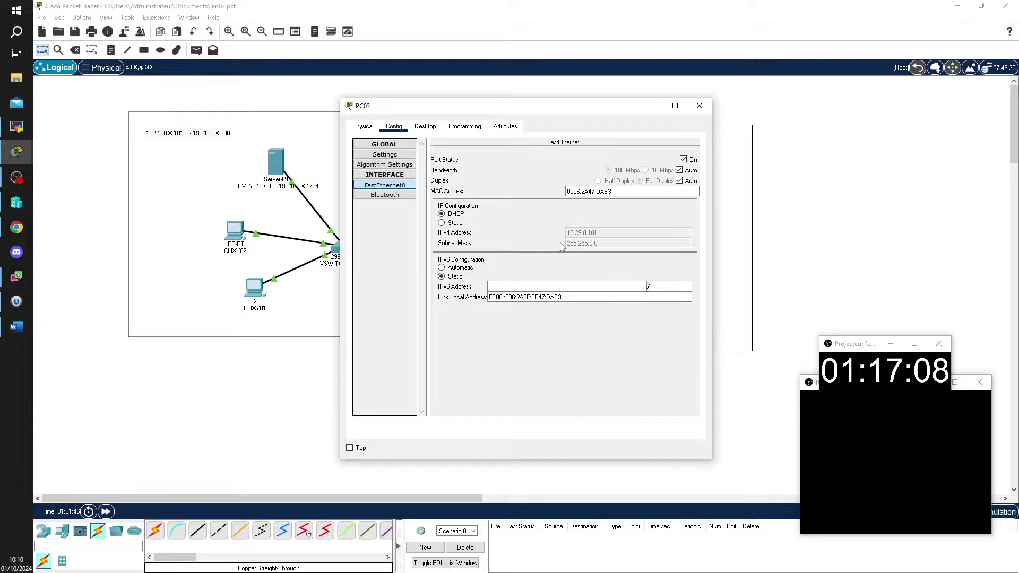
pyautogui.click(699, 105)
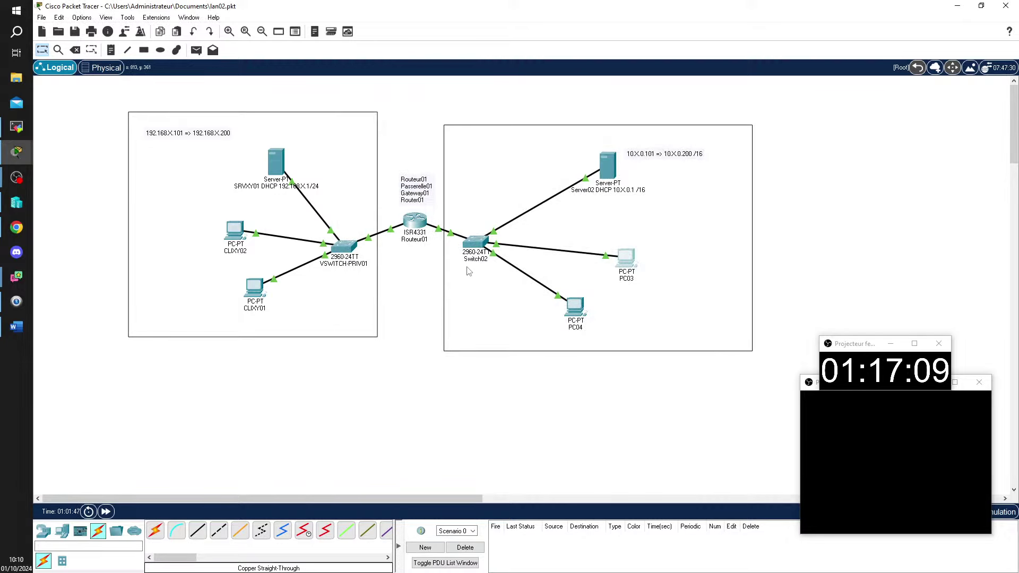
# Switch PC04's FastEthernet0 IPv4 configuration to DHCP, and close its window
pyautogui.click(575, 306)
pyautogui.click(424, 128)
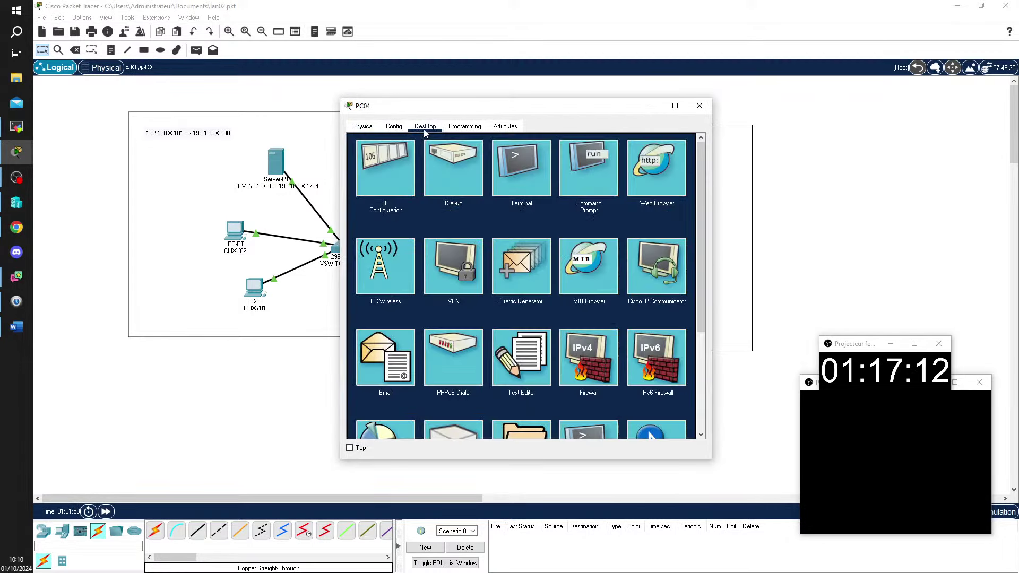
pyautogui.click(393, 127)
pyautogui.click(382, 186)
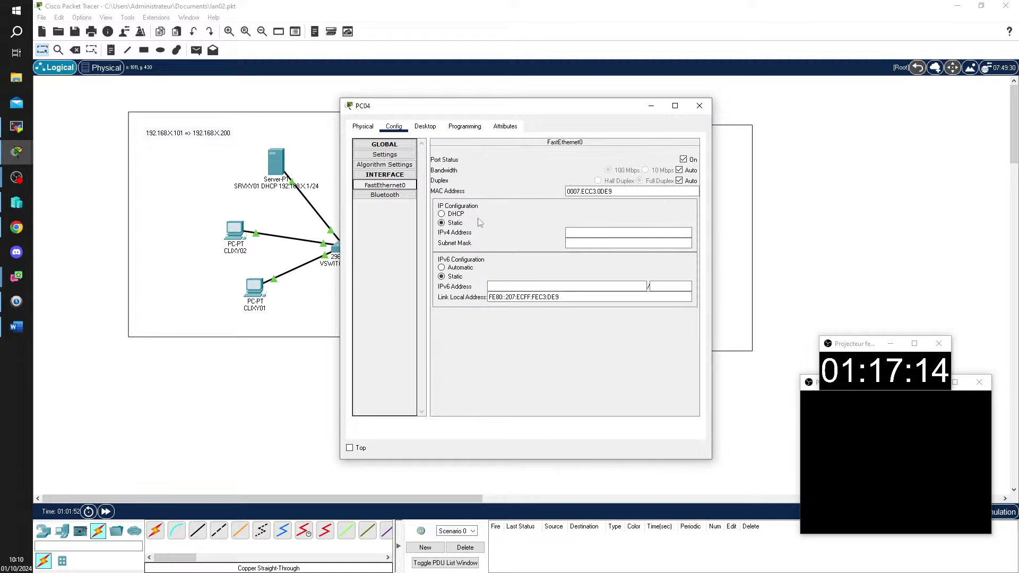
pyautogui.click(457, 214)
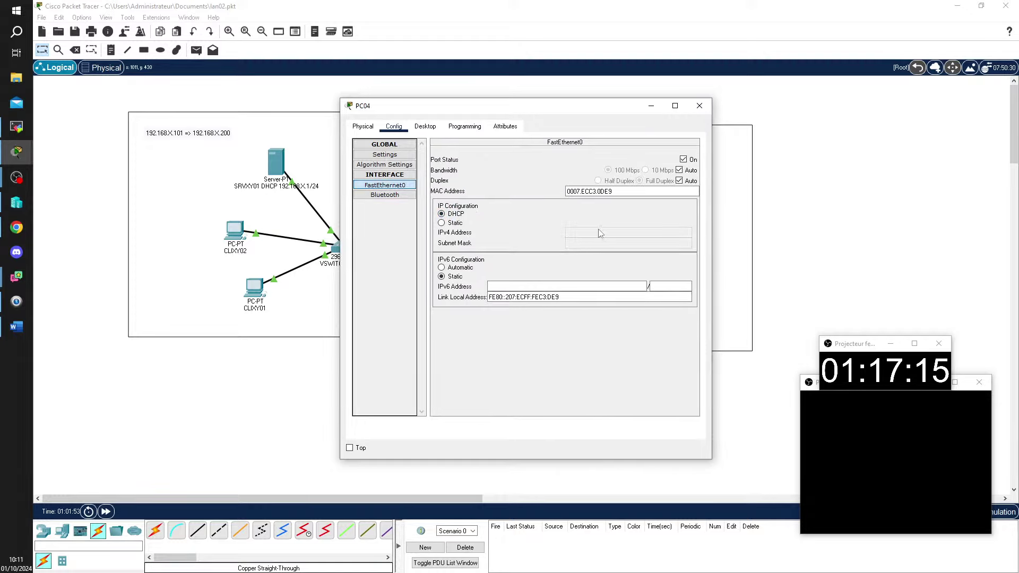
pyautogui.click(699, 106)
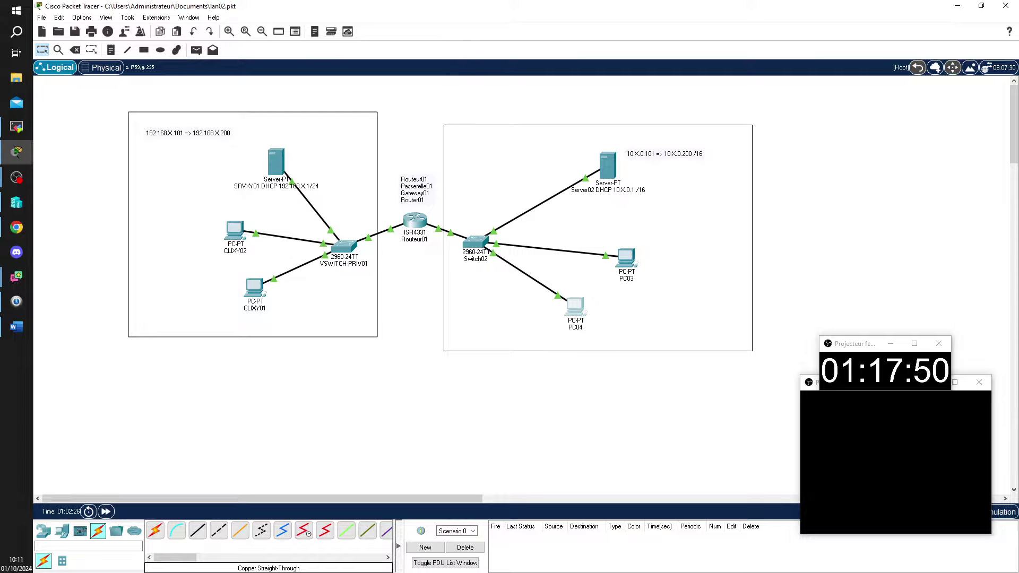
# Switch to the TSSR10 remote session in MobaXterm and add a 4331 router between the two switches on the trainee's Packet Tracer diagram
pyautogui.click(17, 126)
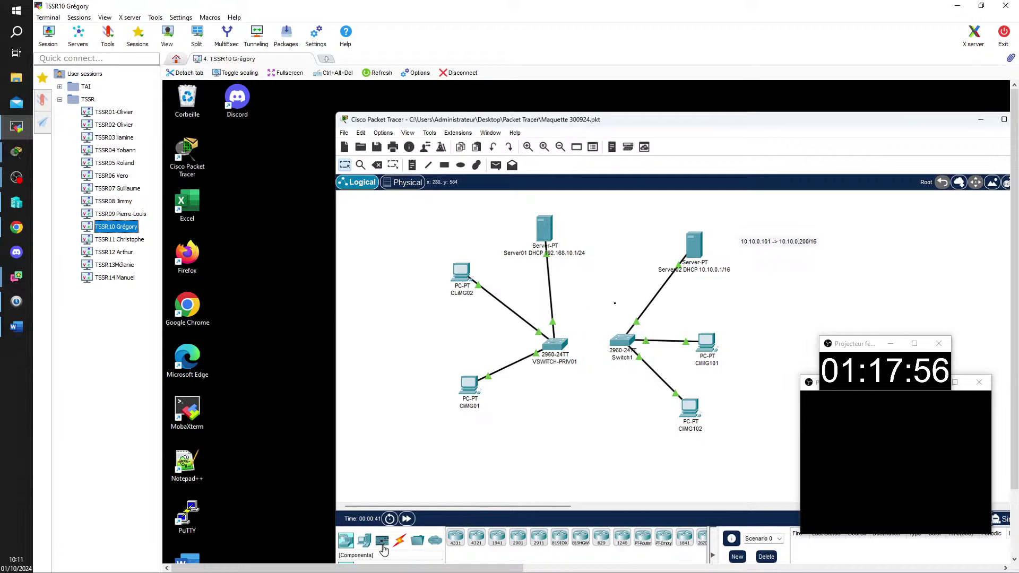
pyautogui.click(400, 541)
pyautogui.click(496, 537)
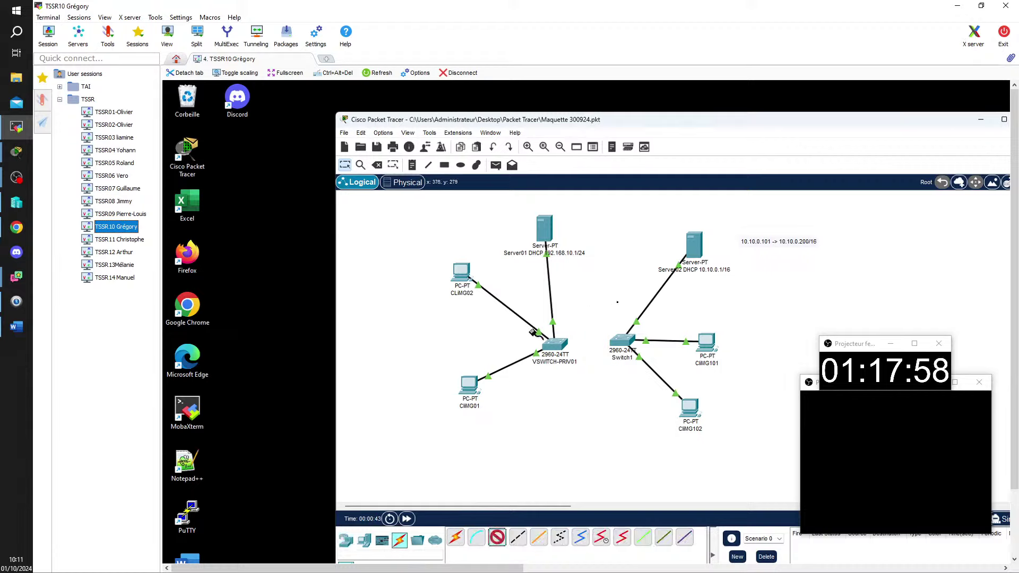
pyautogui.moveTo(556, 345)
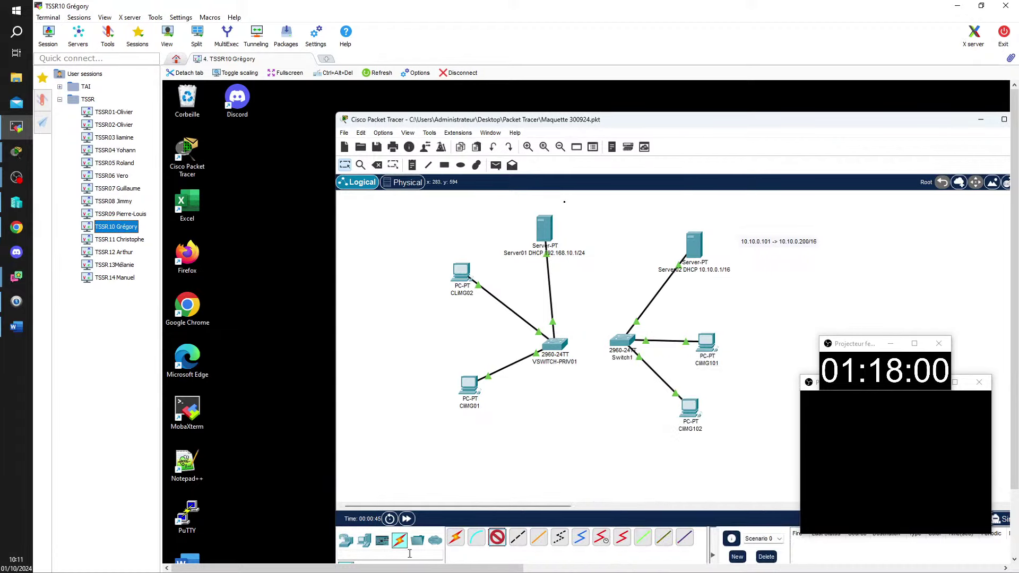
pyautogui.click(364, 541)
pyautogui.click(346, 540)
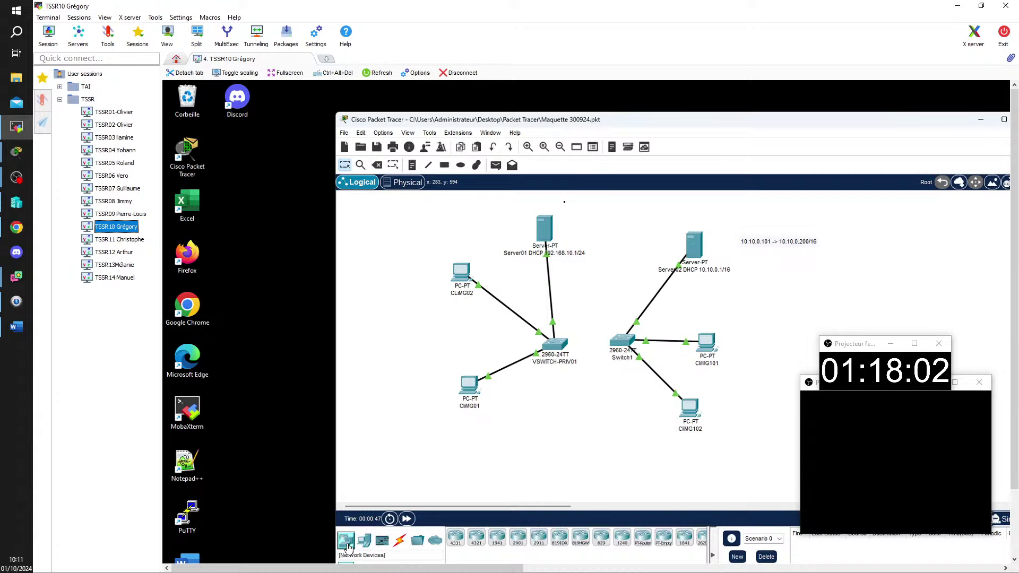
pyautogui.click(455, 537)
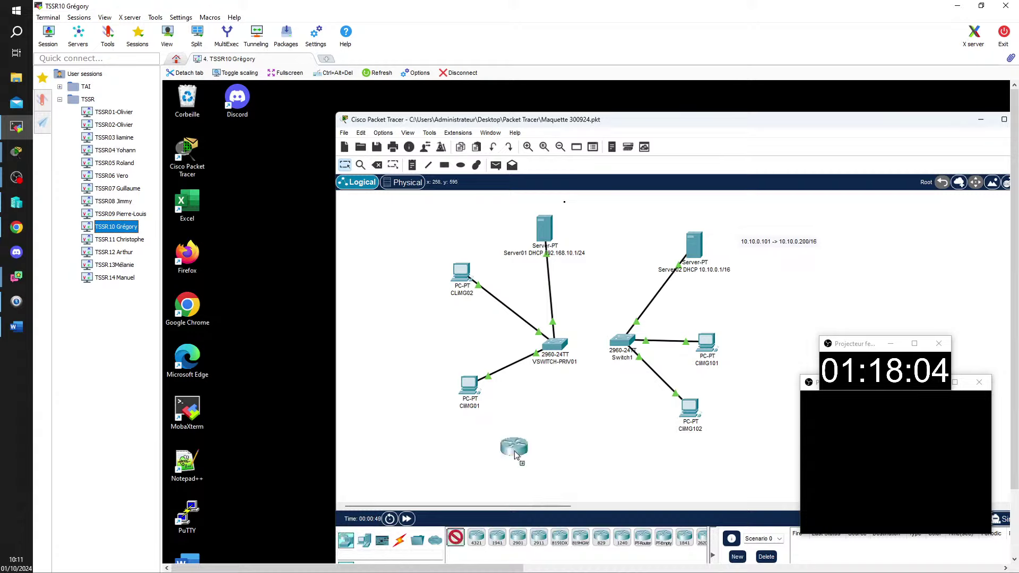
pyautogui.click(598, 314)
# Move the whole Server02 network away from the first LAN, and centre the new router between the two switches
pyautogui.moveTo(625, 210); pyautogui.dragTo(820, 467)
pyautogui.moveTo(632, 342); pyautogui.dragTo(738, 333)
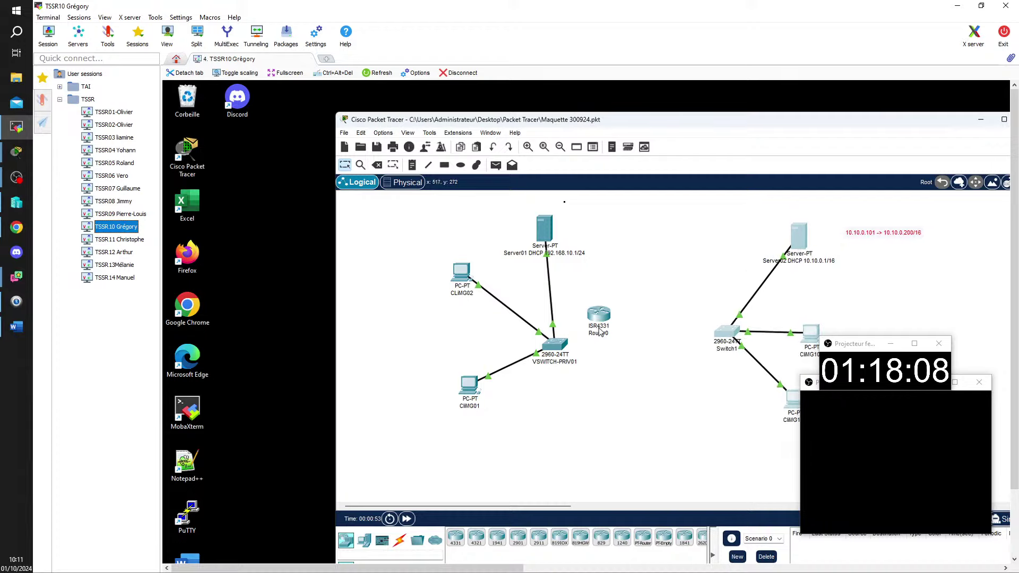
pyautogui.moveTo(600, 316); pyautogui.dragTo(629, 320)
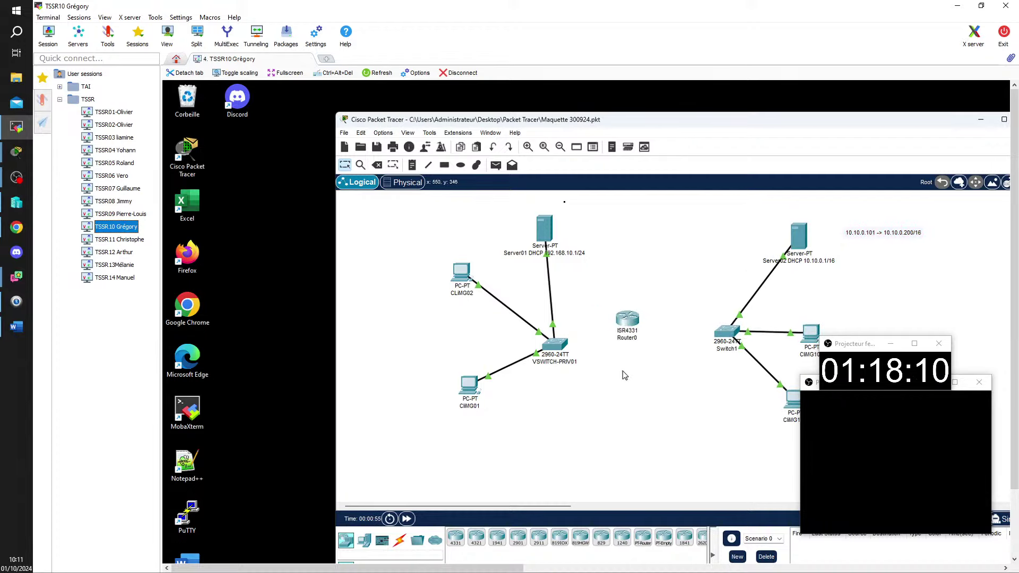
# Show the cable types on the remote screen, close the TSSR10 remote session, and return to MobaXterm's session list
pyautogui.click(399, 540)
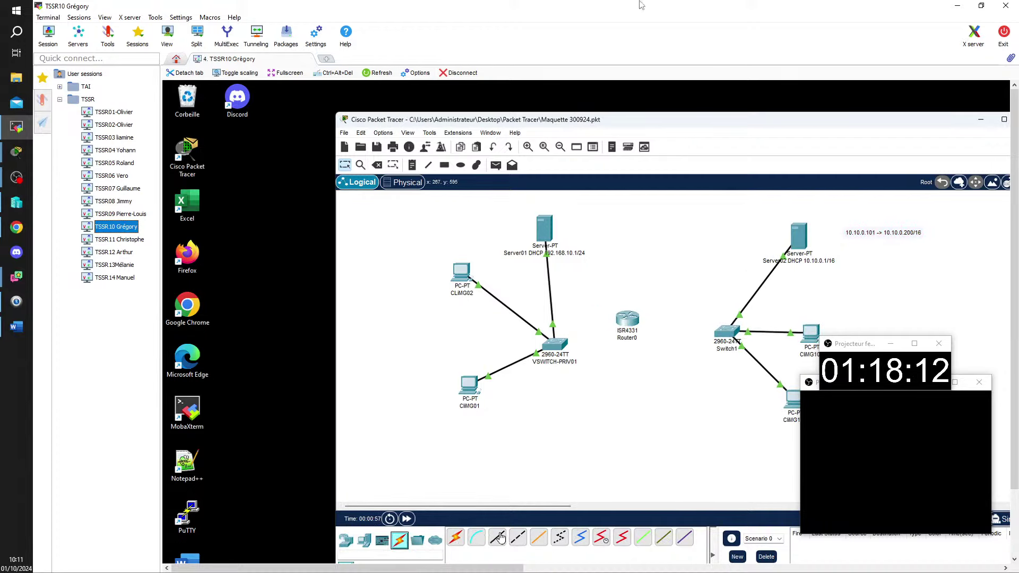
pyautogui.click(1005, 6)
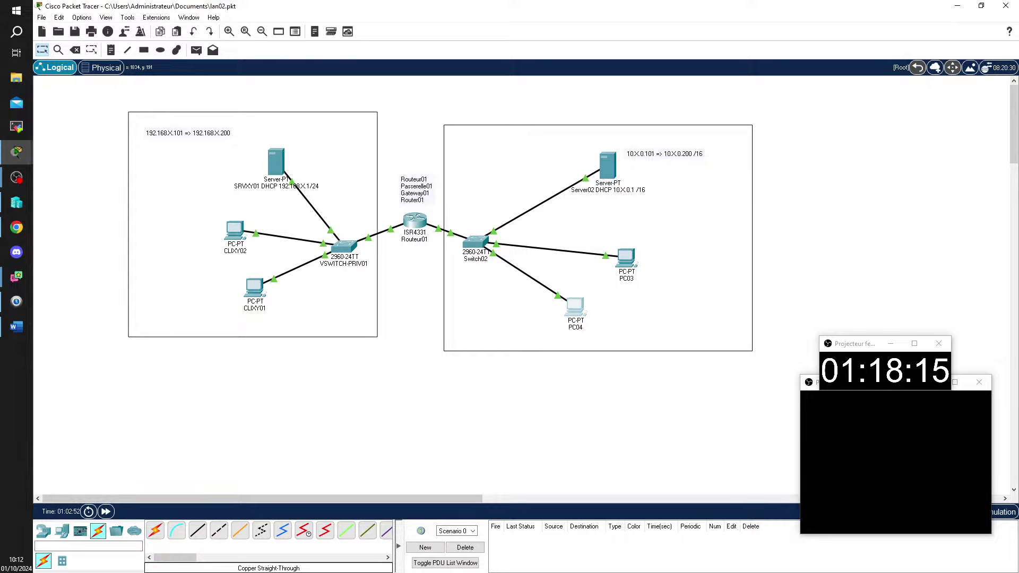
pyautogui.hotkey('alt', 'Tab')
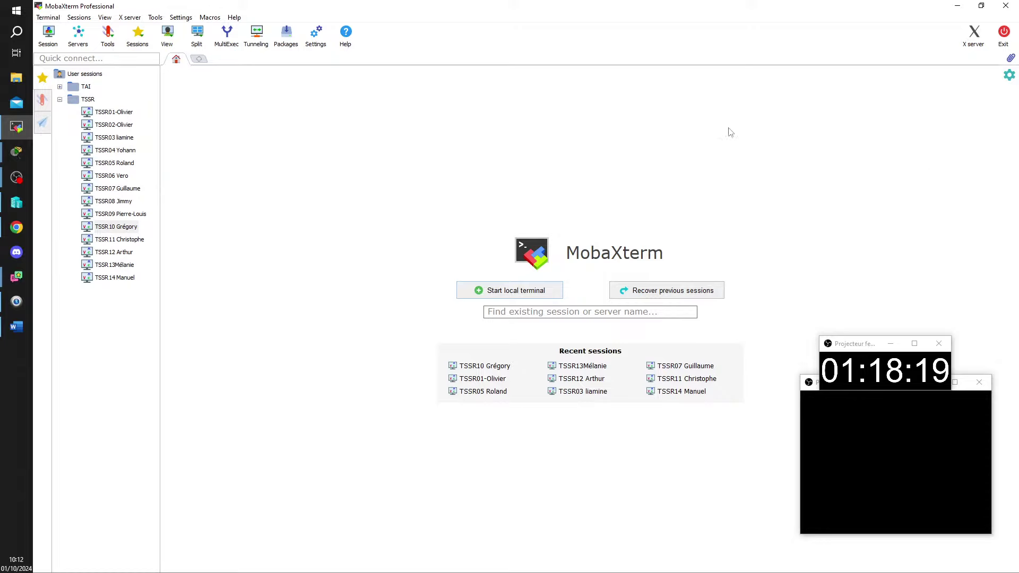
# Switch to the TSSR14 remote session and check the IP settings of Router0's GigabitEthernet0/0/0 and GigabitEthernet0/0/1 interfaces
pyautogui.hotkey('alt', 'Tab')
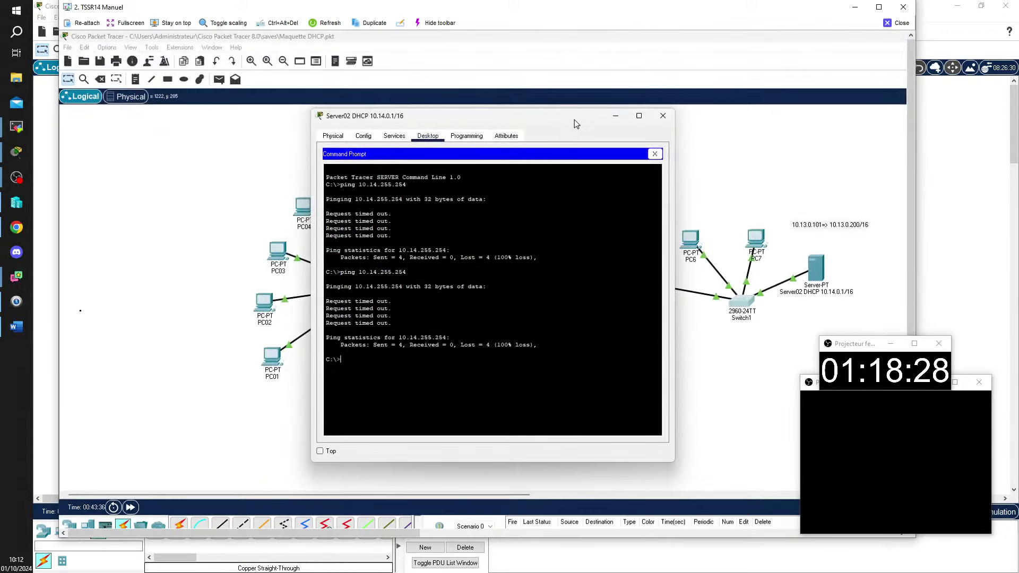
pyautogui.moveTo(576, 123); pyautogui.dragTo(869, 189)
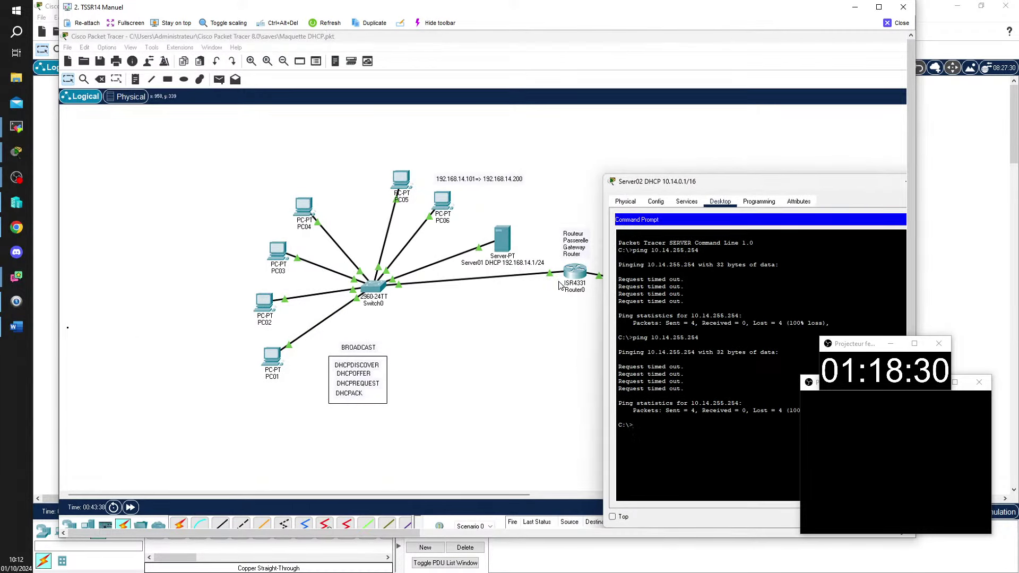
pyautogui.click(573, 272)
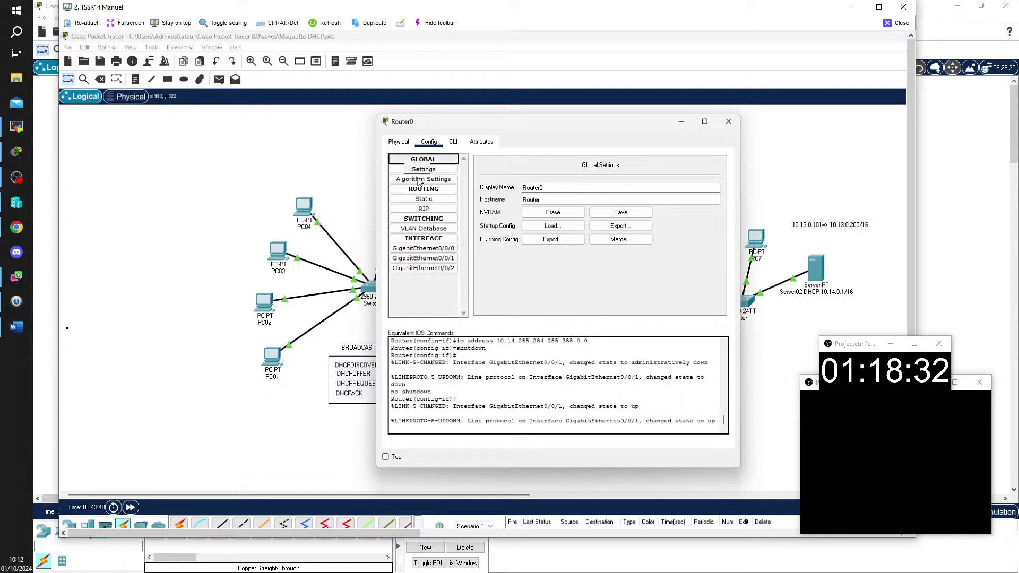
pyautogui.click(449, 249)
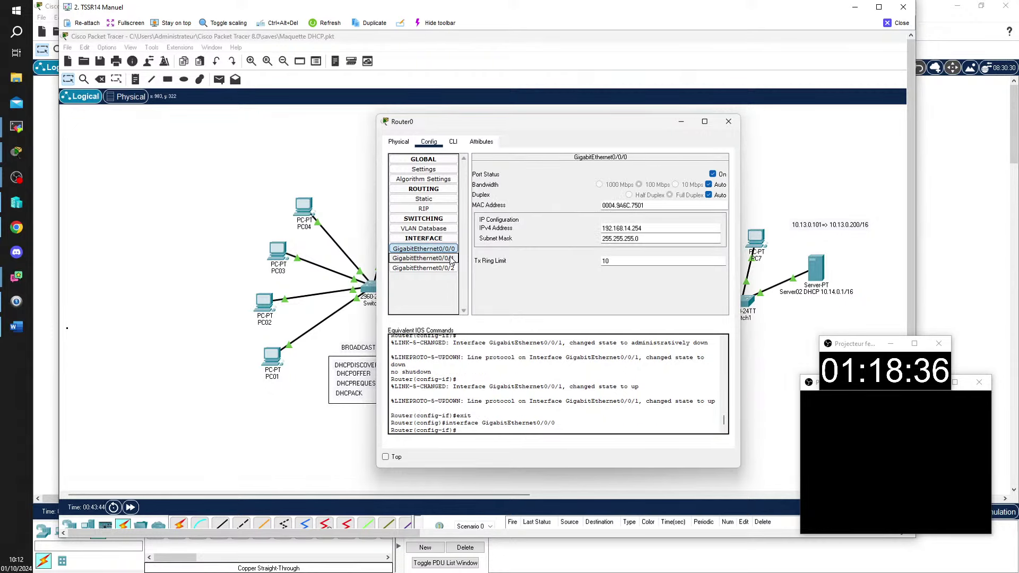
pyautogui.click(451, 259)
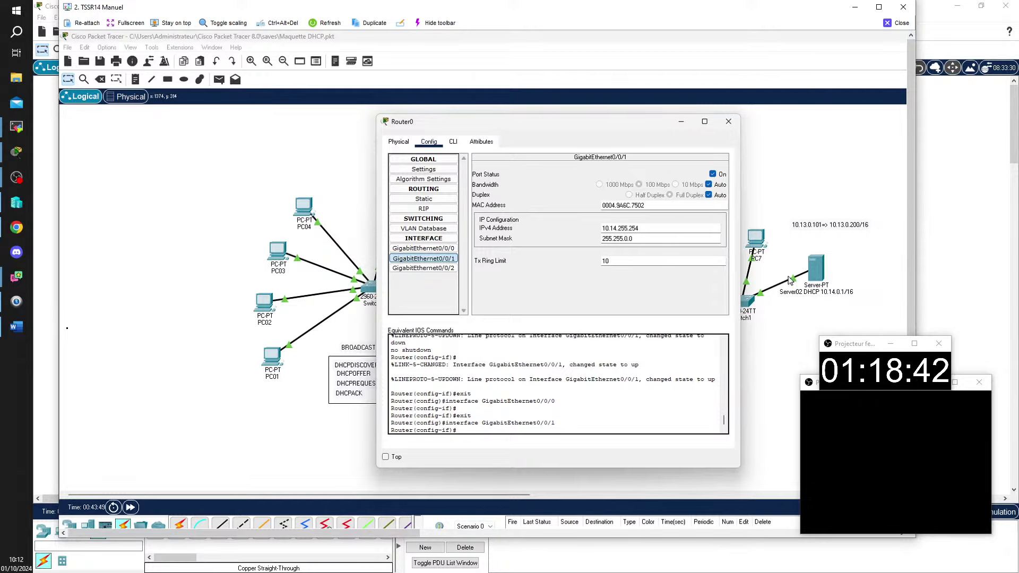
# Run ipconfig in Server02's command prompt and check the server's IPv4 address
pyautogui.click(819, 277)
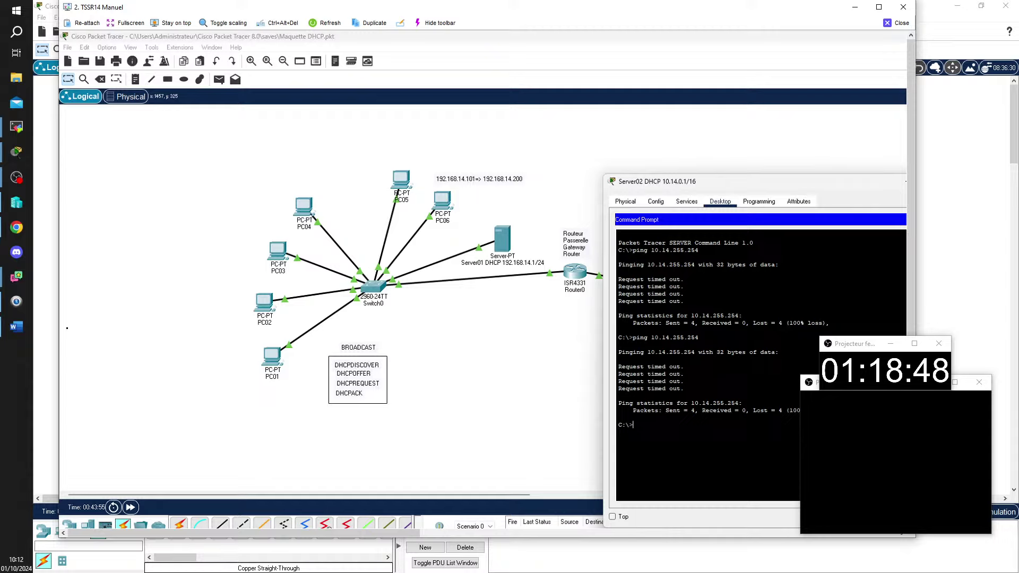
pyautogui.write('ipconfig')
pyautogui.press('Return')
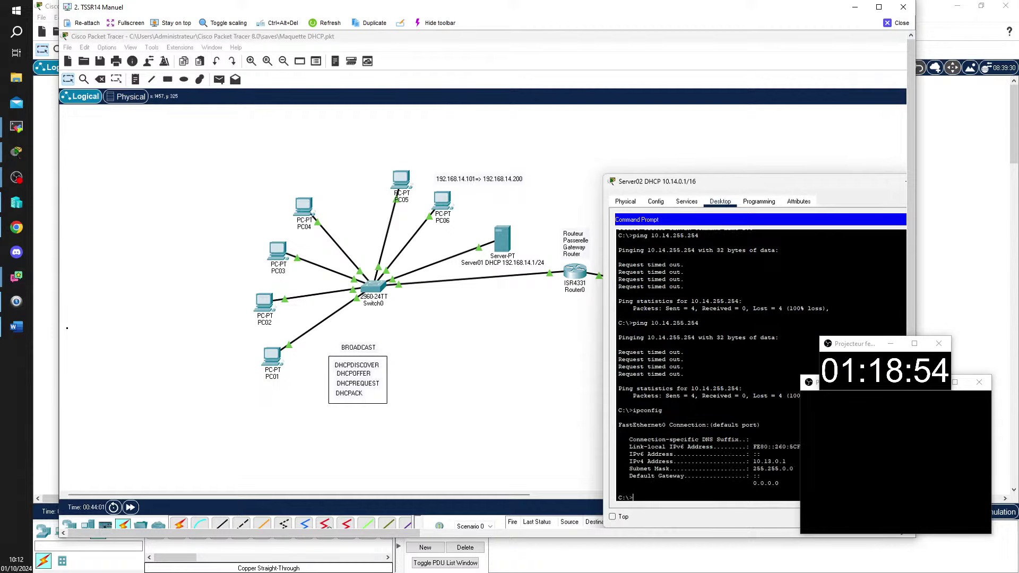
pyautogui.moveTo(750, 461); pyautogui.dragTo(785, 461)
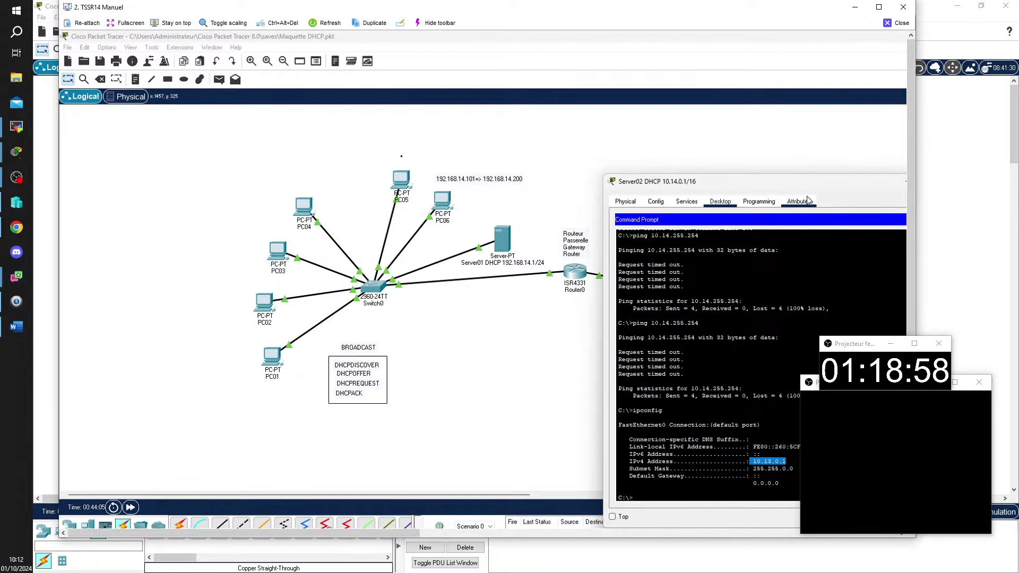
# Set Server02's FastEthernet0 IPv4 address to 10.14.0.1, and close the server's window
pyautogui.moveTo(816, 189); pyautogui.dragTo(534, 158)
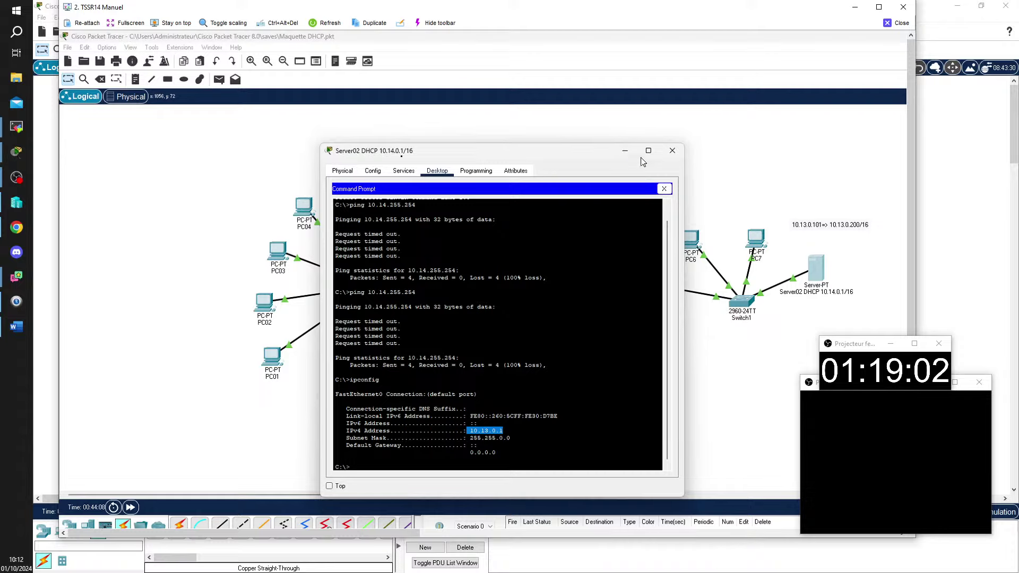
pyautogui.click(371, 173)
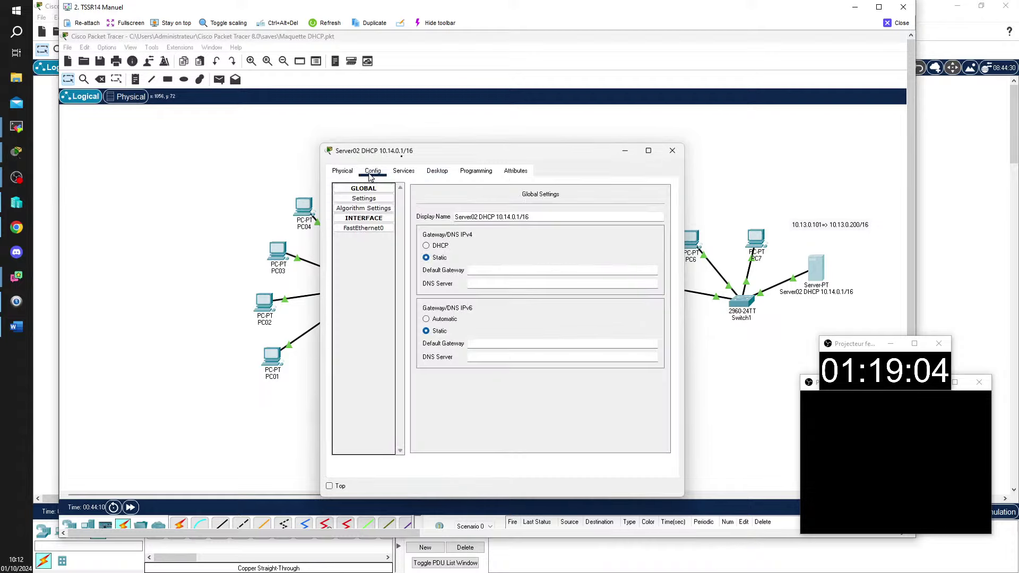
pyautogui.click(363, 228)
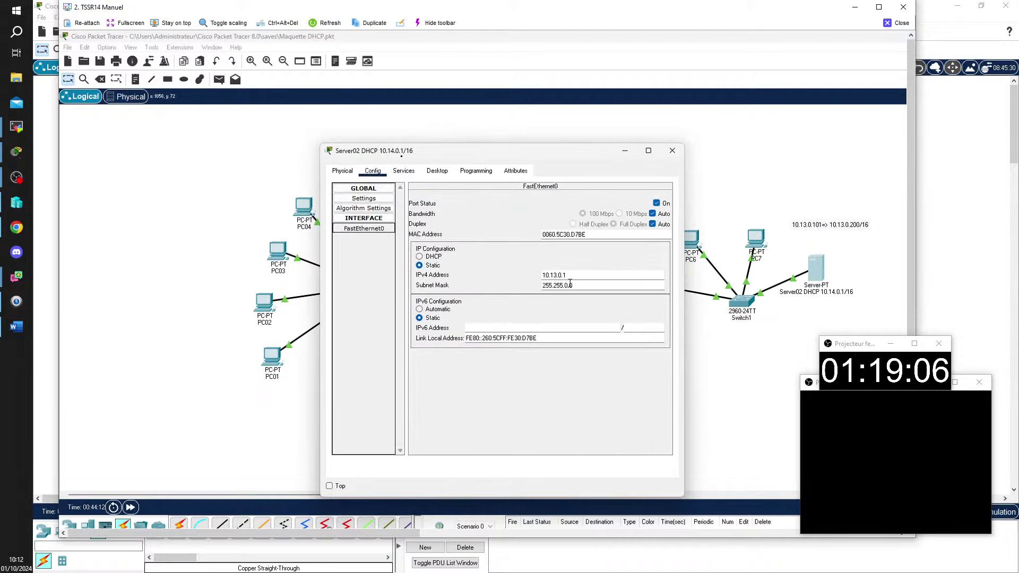
pyautogui.click(558, 272)
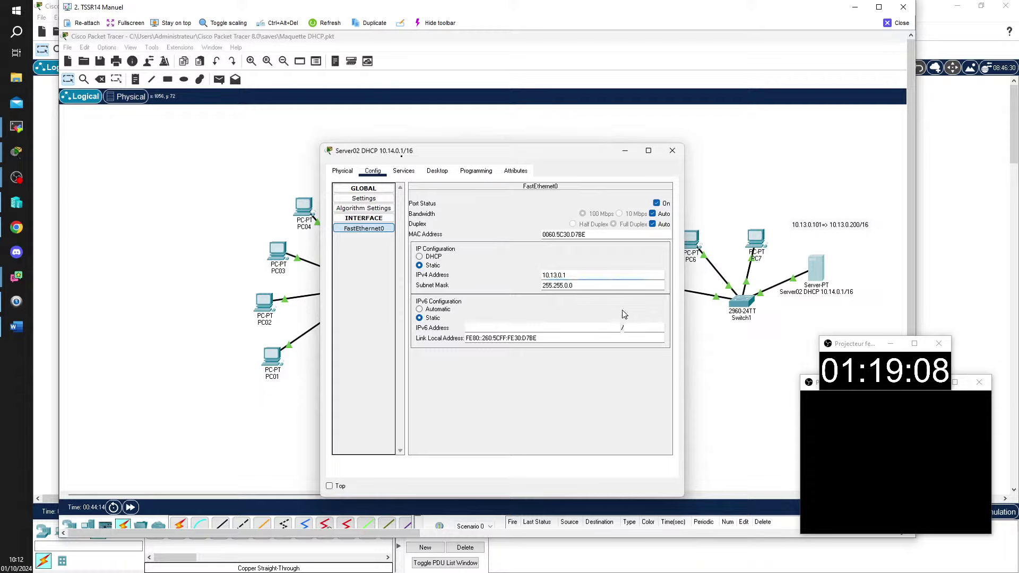
pyautogui.press('BackSpace')
pyautogui.write('4')
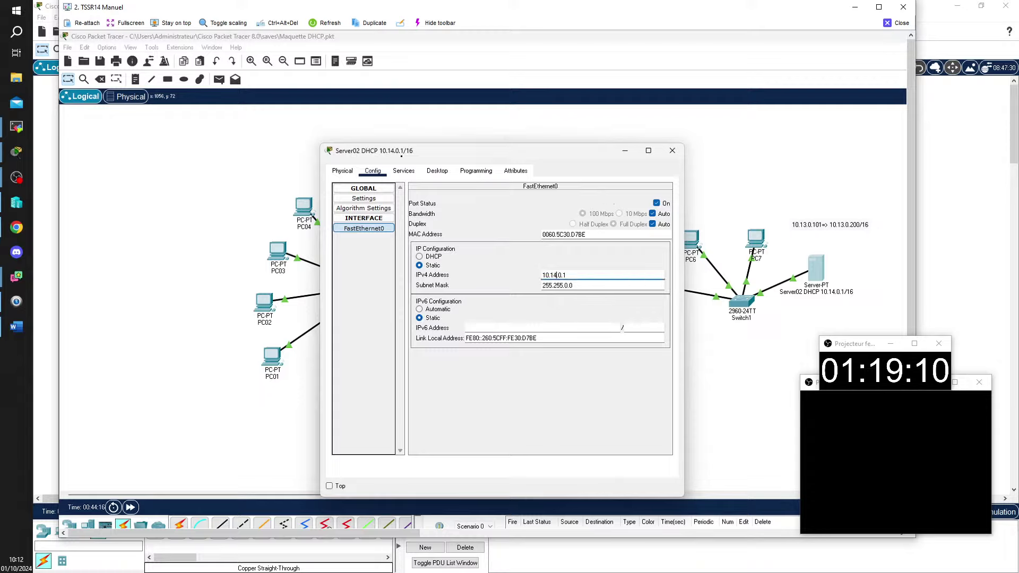
pyautogui.click(672, 150)
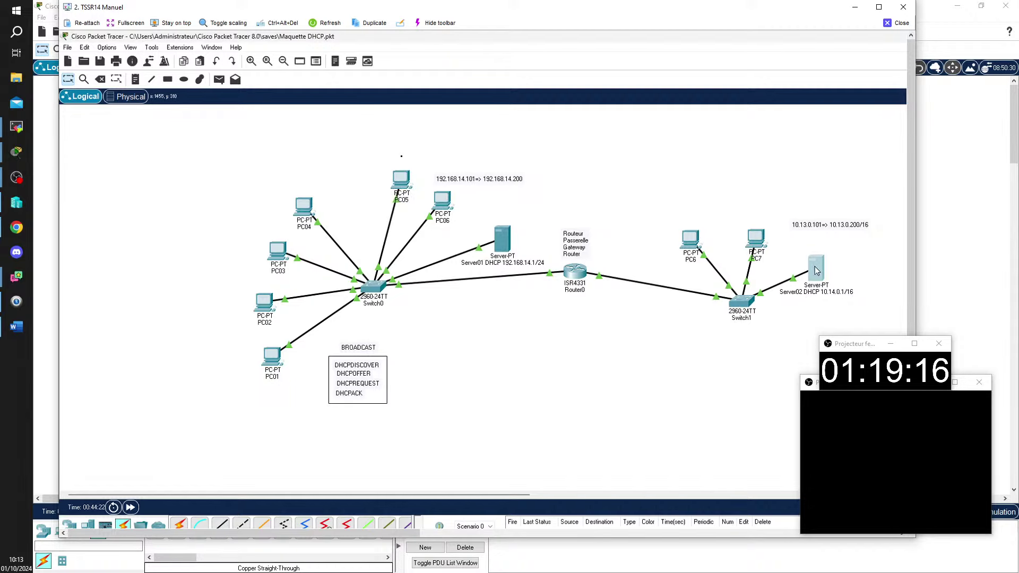
# Ping the router at 10.14.255.254 from Server02's command prompt, and close the TSSR14 remote session
pyautogui.click(817, 277)
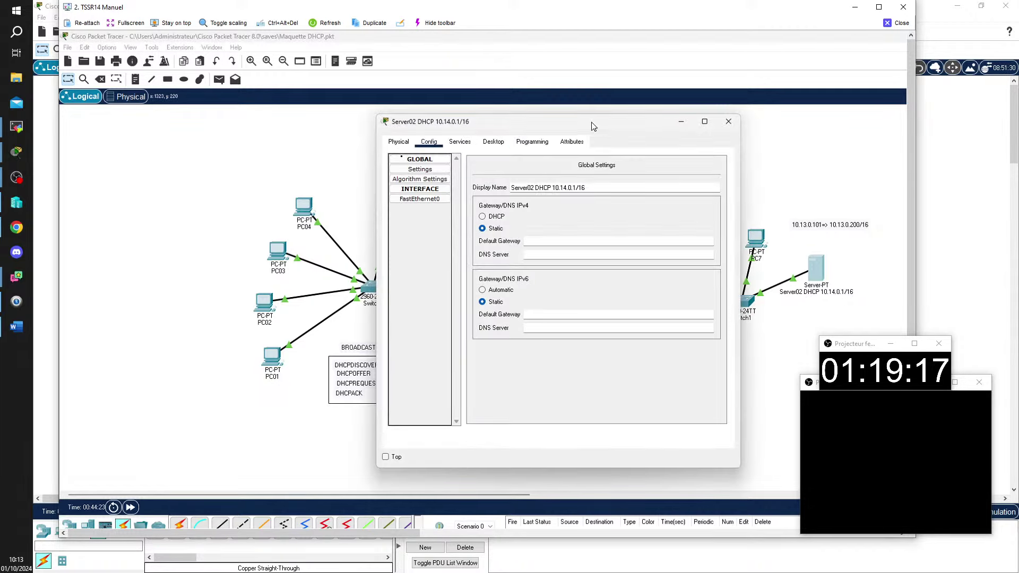
pyautogui.click(494, 142)
pyautogui.click(558, 194)
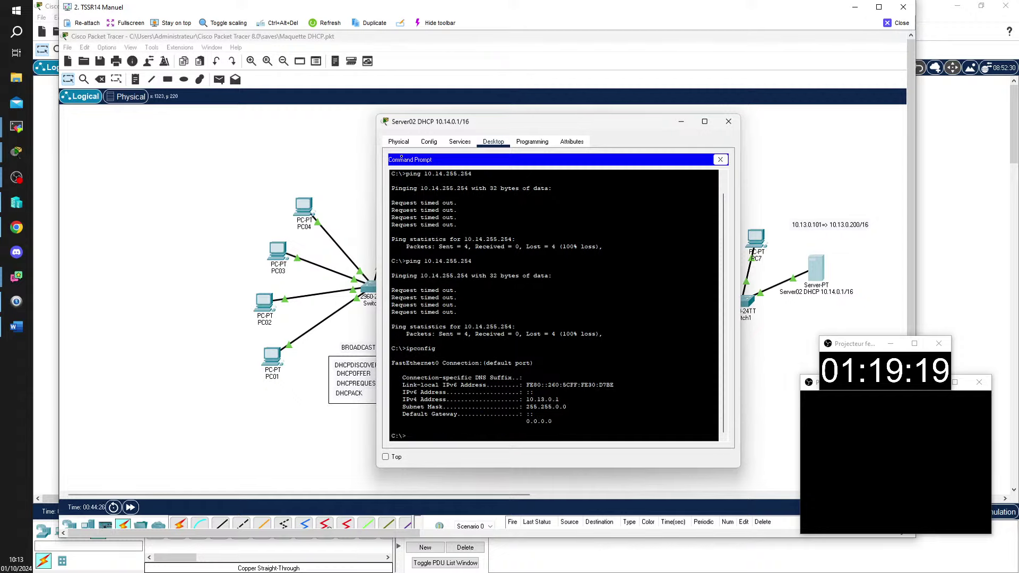
pyautogui.write('pin')
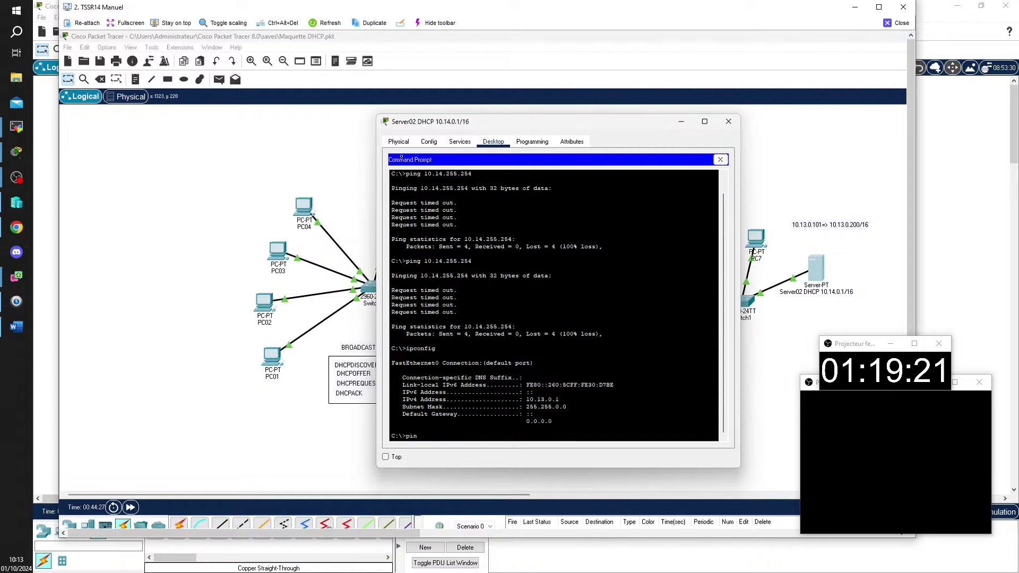
pyautogui.write('g 10.14.255.254')
pyautogui.press('Return')
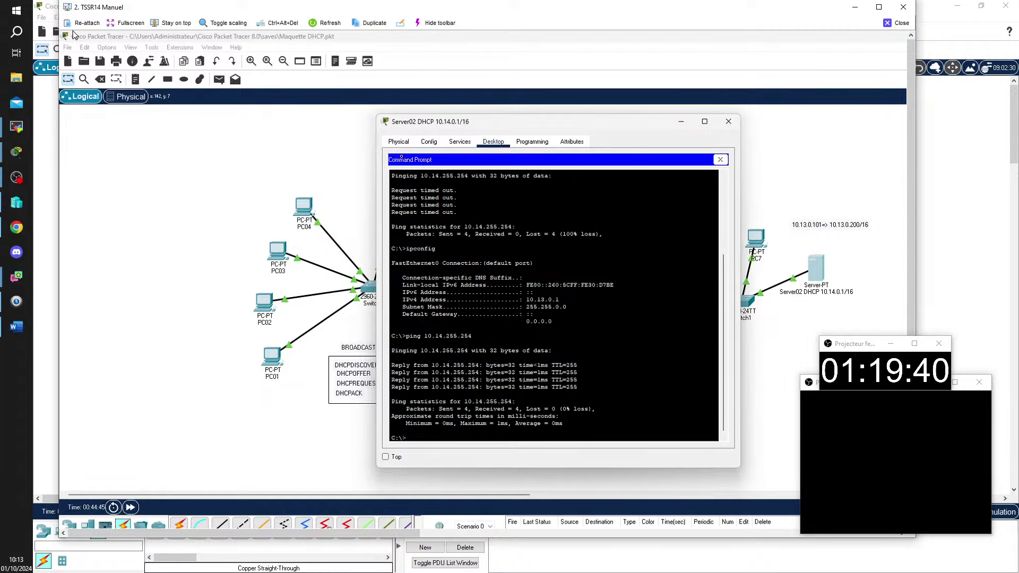
pyautogui.click(905, 24)
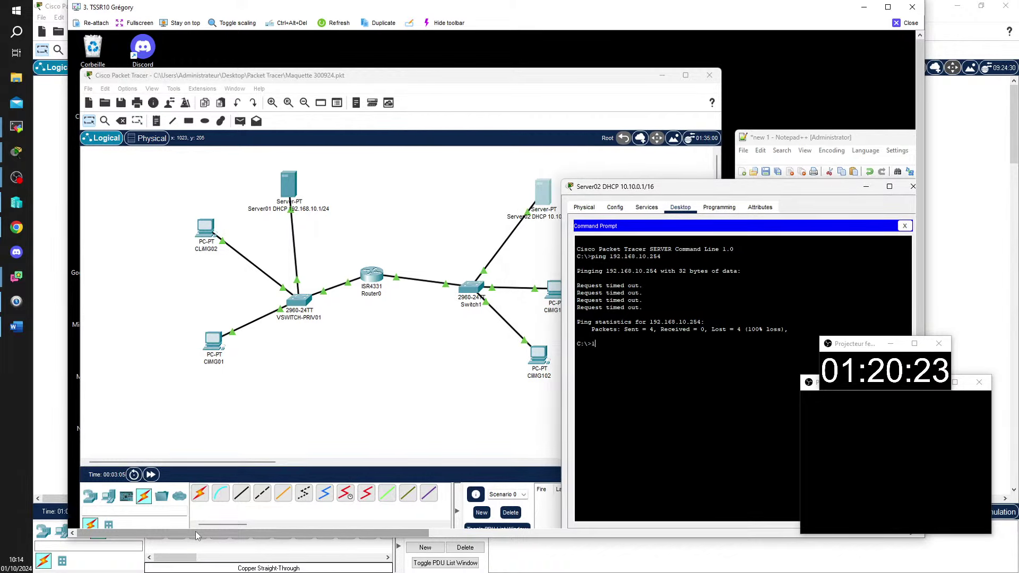
# In the TSSR10 remote session, ping the router at 10.10.255.254 from Server02's command prompt
pyautogui.write('ping 10.10.2')
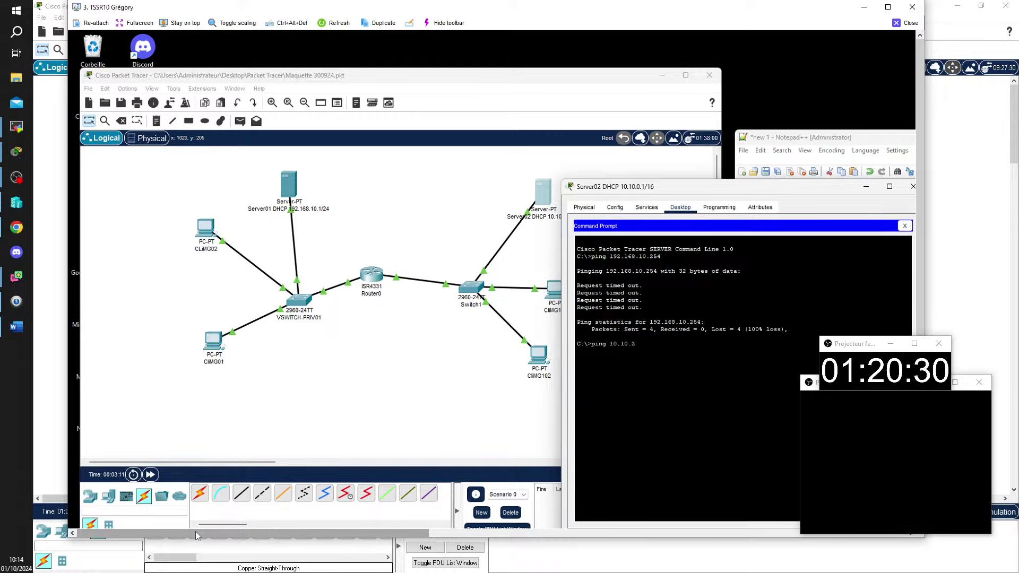
pyautogui.write('5.')
pyautogui.write('5.2')
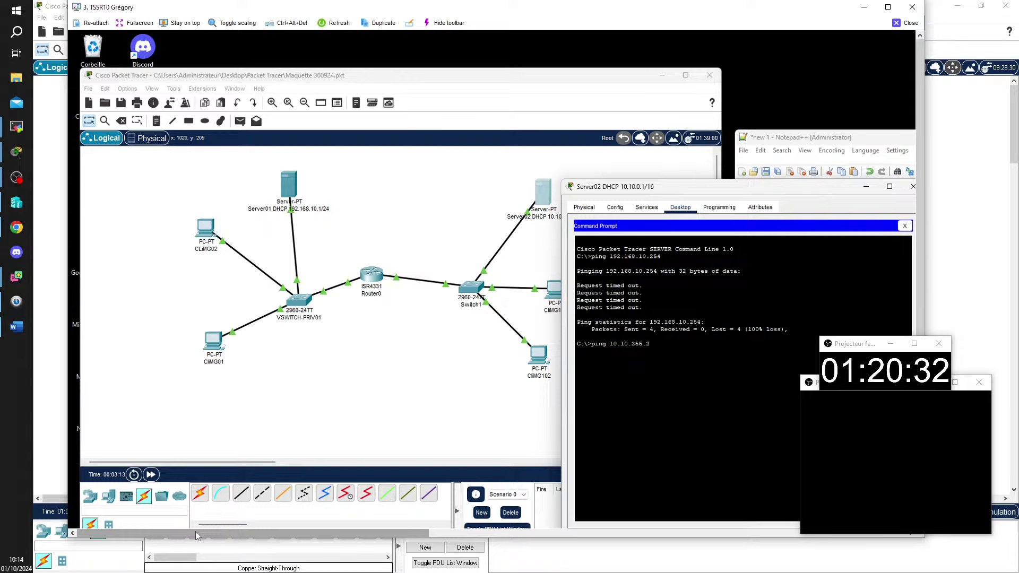
pyautogui.write('54')
pyautogui.press('Return')
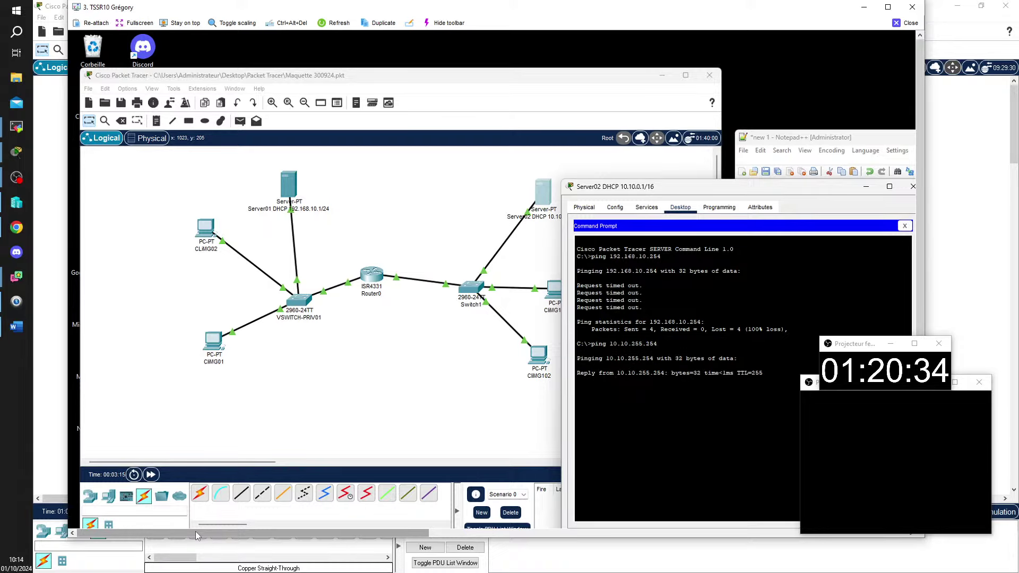
pyautogui.click(912, 187)
# Ping 192.168.10.254 from Server01's command prompt, close both server windows, and close the TSSR10 remote session
pyautogui.click(289, 188)
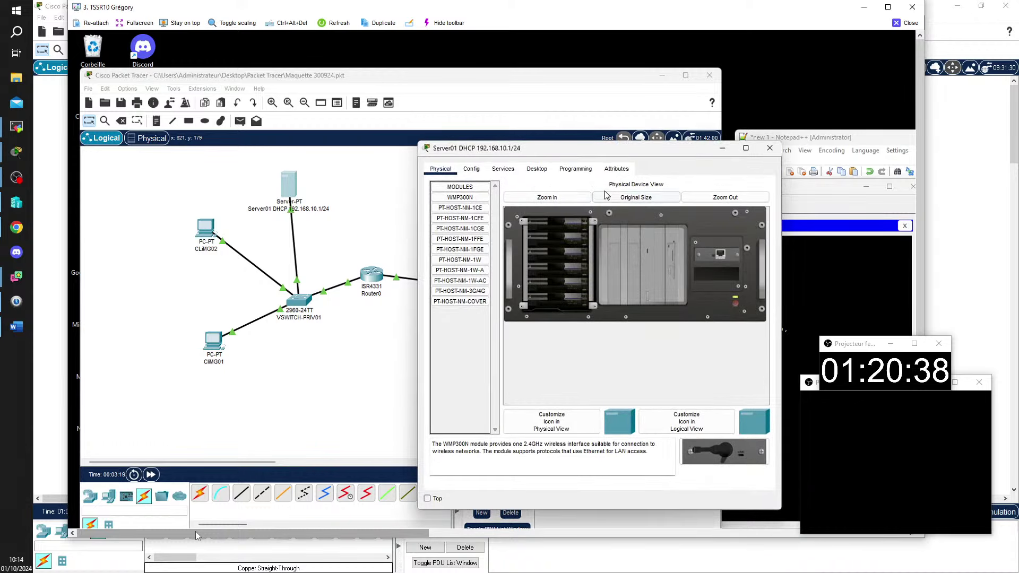
pyautogui.click(536, 169)
pyautogui.click(594, 208)
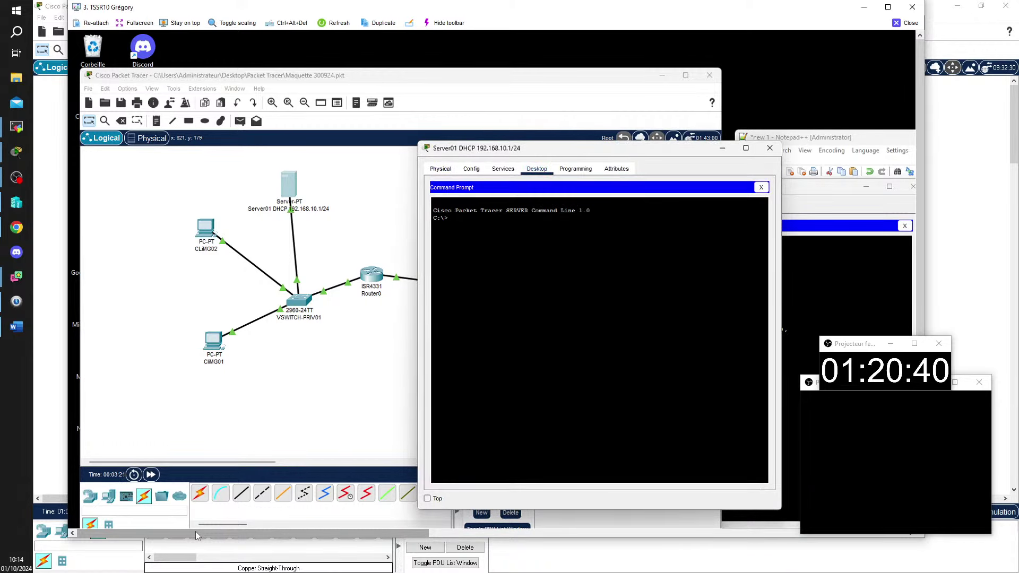
pyautogui.write('ping 19')
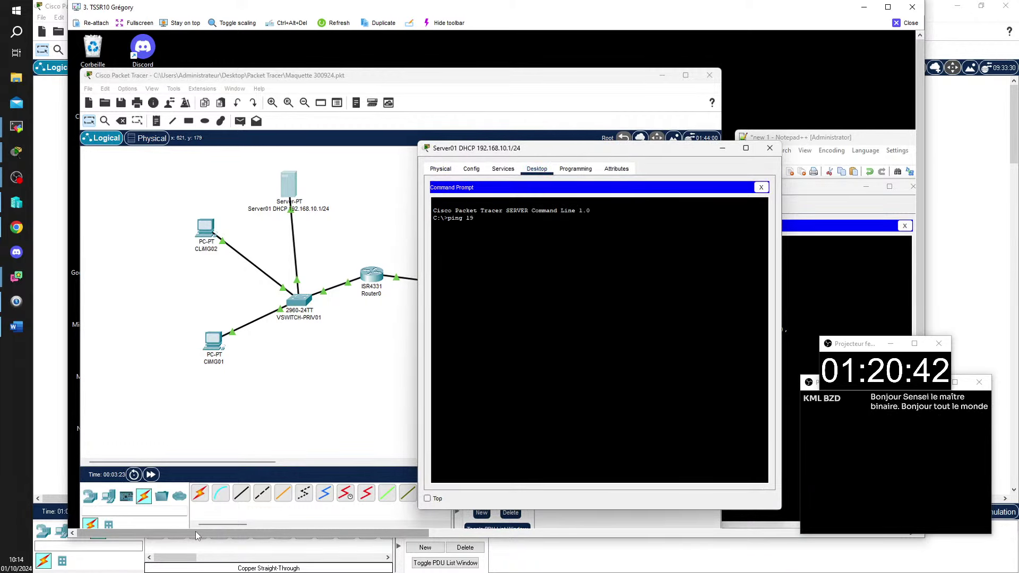
pyautogui.write('2.168.10.254')
pyautogui.press('Return')
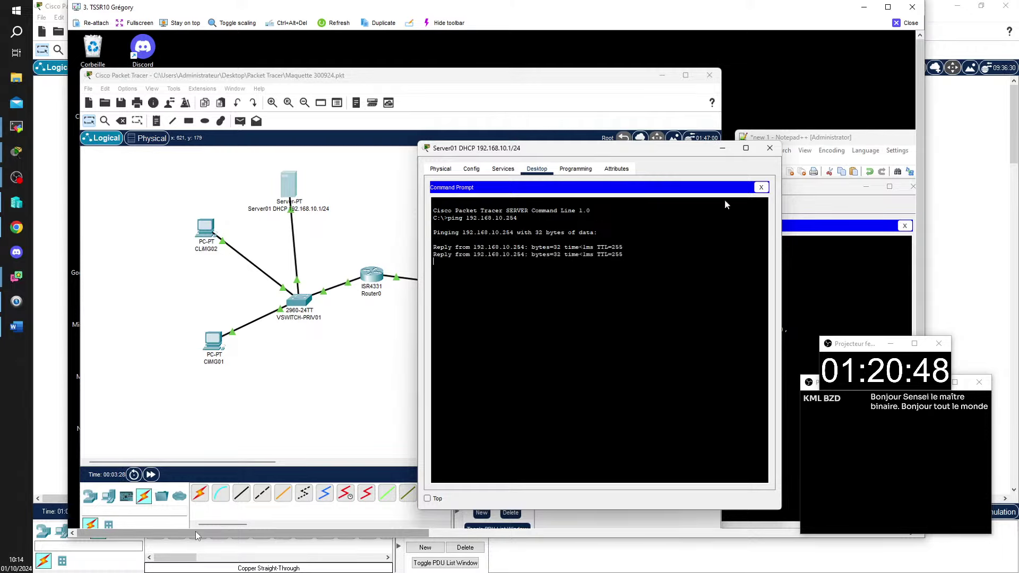
pyautogui.click(909, 189)
pyautogui.click(909, 188)
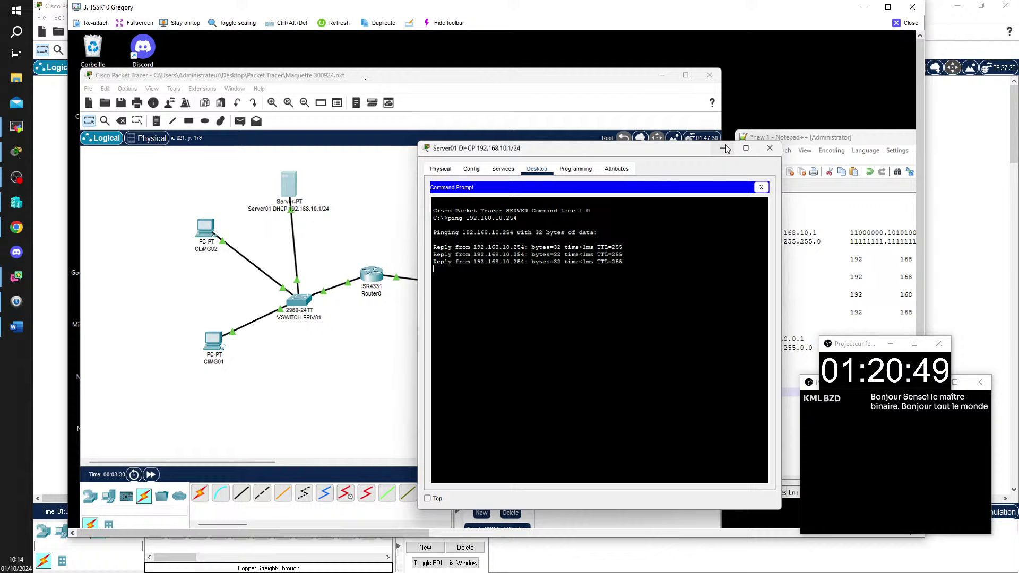
pyautogui.click(769, 148)
pyautogui.click(914, 25)
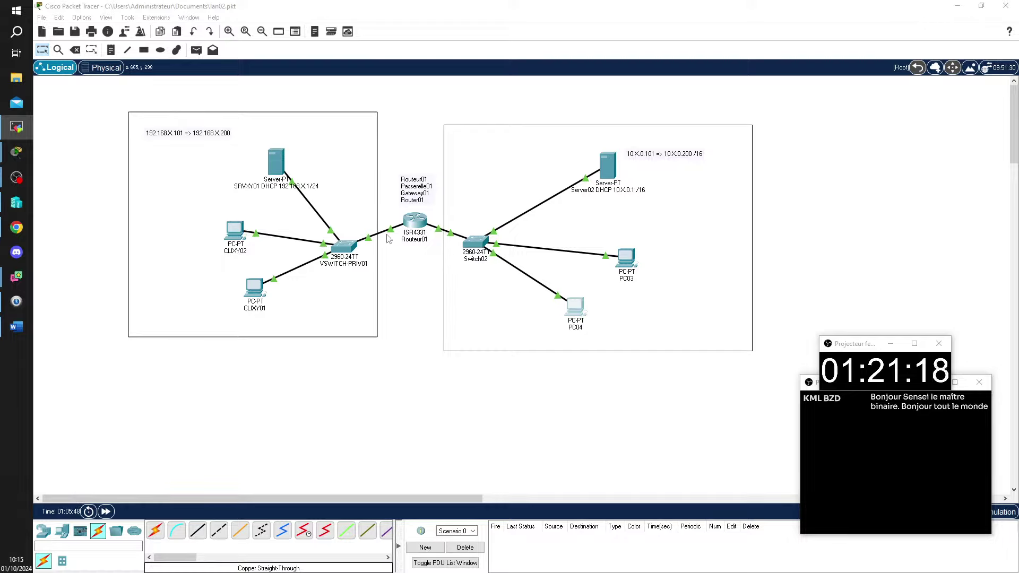
# In the local lan02.pkt diagram, ping Server02 at 10.29.0.1 from SRVXY01's command prompt and bring the prompt back up to follow the replies
pyautogui.moveTo(274, 165)
pyautogui.mouseDown()
pyautogui.moveTo(256, 169)
pyautogui.moveTo(268, 157)
pyautogui.mouseUp()
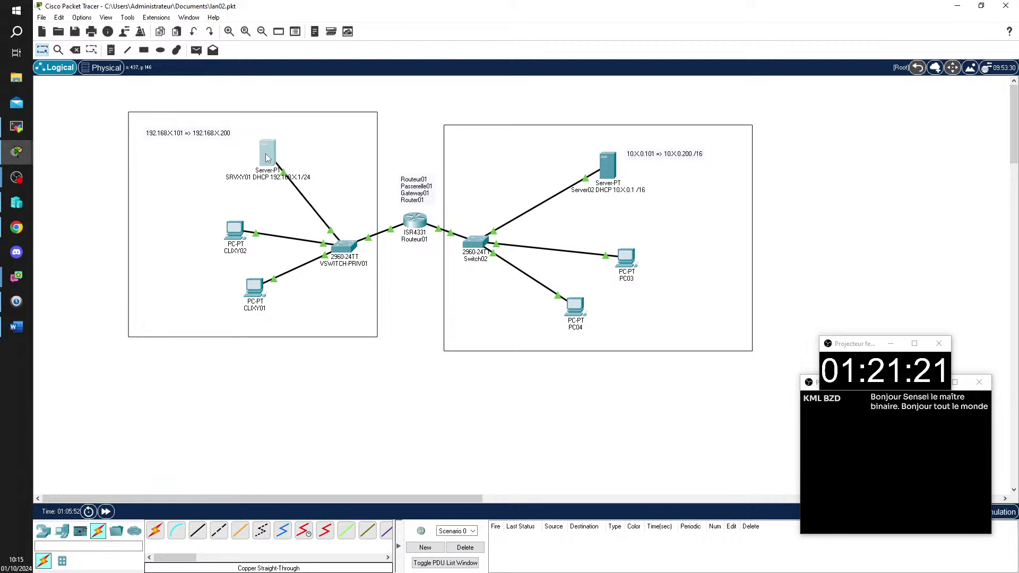
pyautogui.click(267, 158)
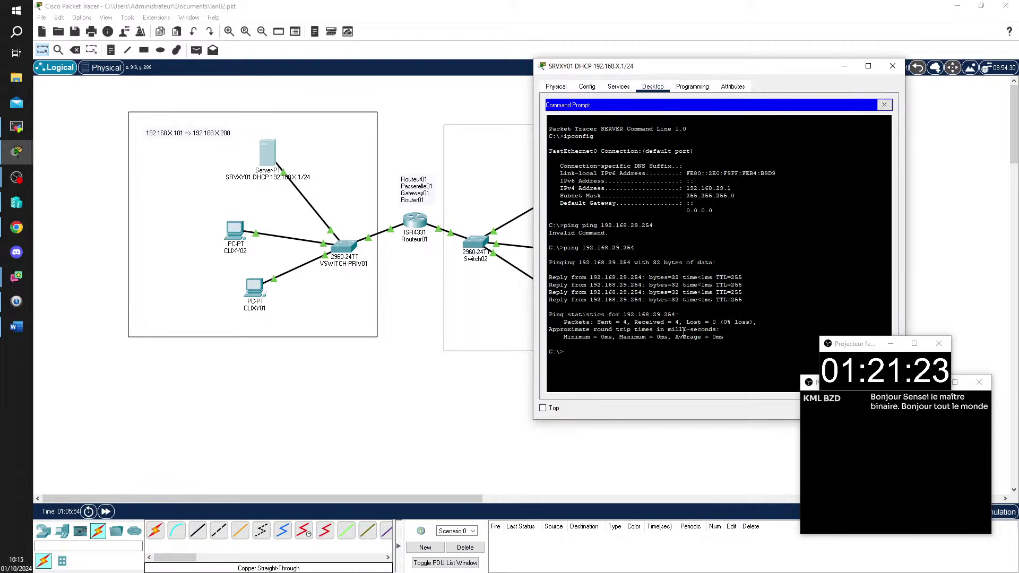
pyautogui.press('Up')
pyautogui.press('BackSpace')
pyautogui.press('BackSpace')
pyautogui.press('BackSpace')
pyautogui.press('BackSpace')
pyautogui.press('BackSpace')
pyautogui.press('BackSpace')
pyautogui.press('BackSpace')
pyautogui.write('0.29.0.1')
pyautogui.press('Return')
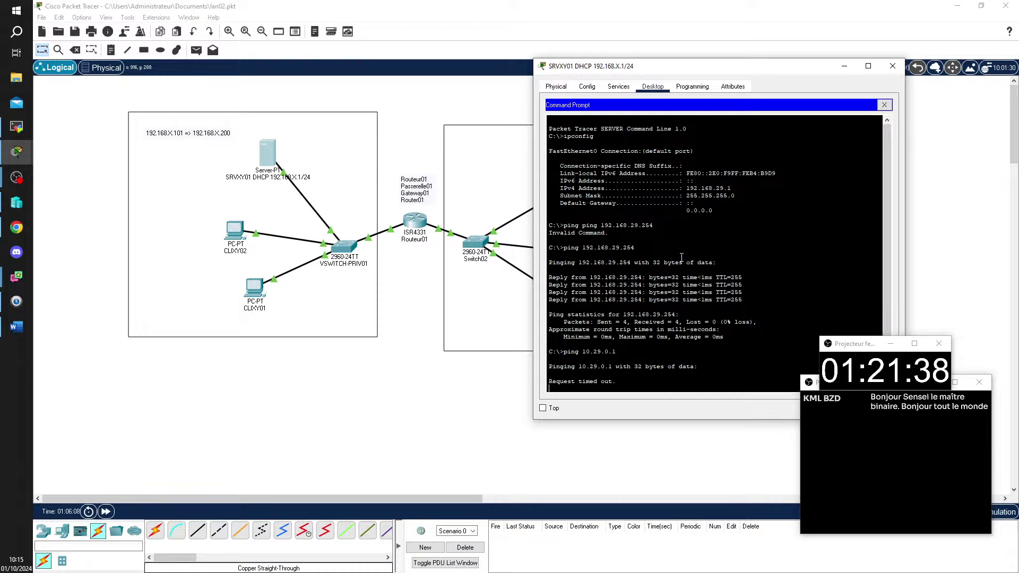
pyautogui.moveTo(414, 225); pyautogui.dragTo(410, 227)
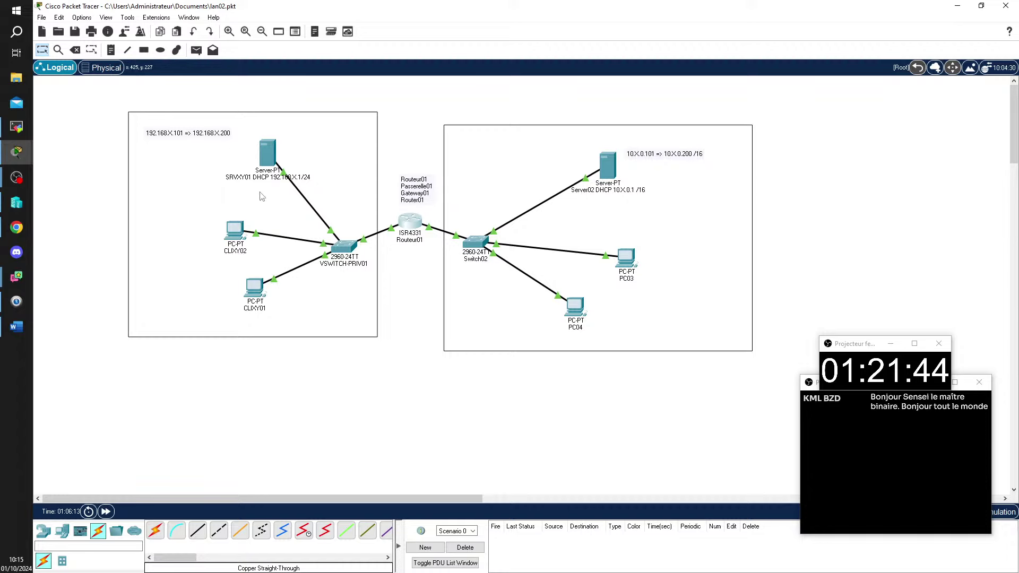
pyautogui.click(268, 150)
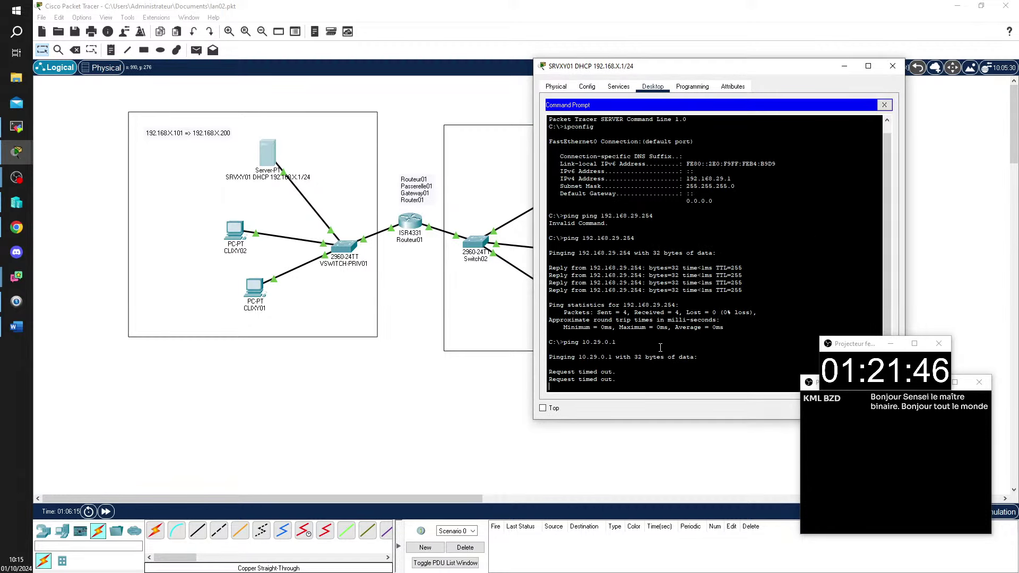